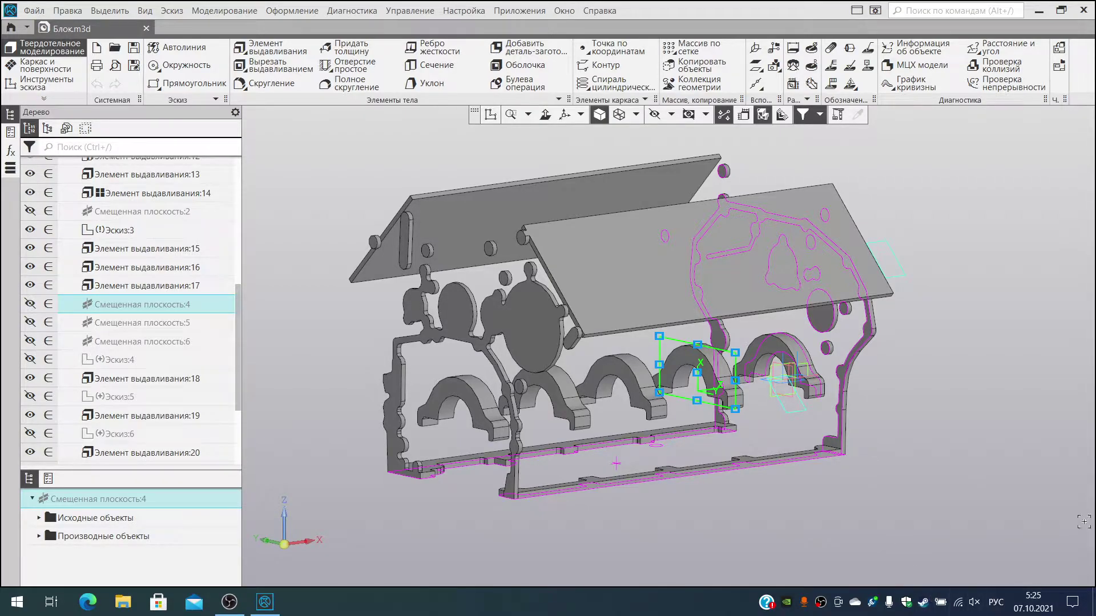
Step: Check which arch each offset plane belongs to and start a new sketch on Смещенная плоскость:4
{"action": "left_click", "coordinate": [180, 326]}
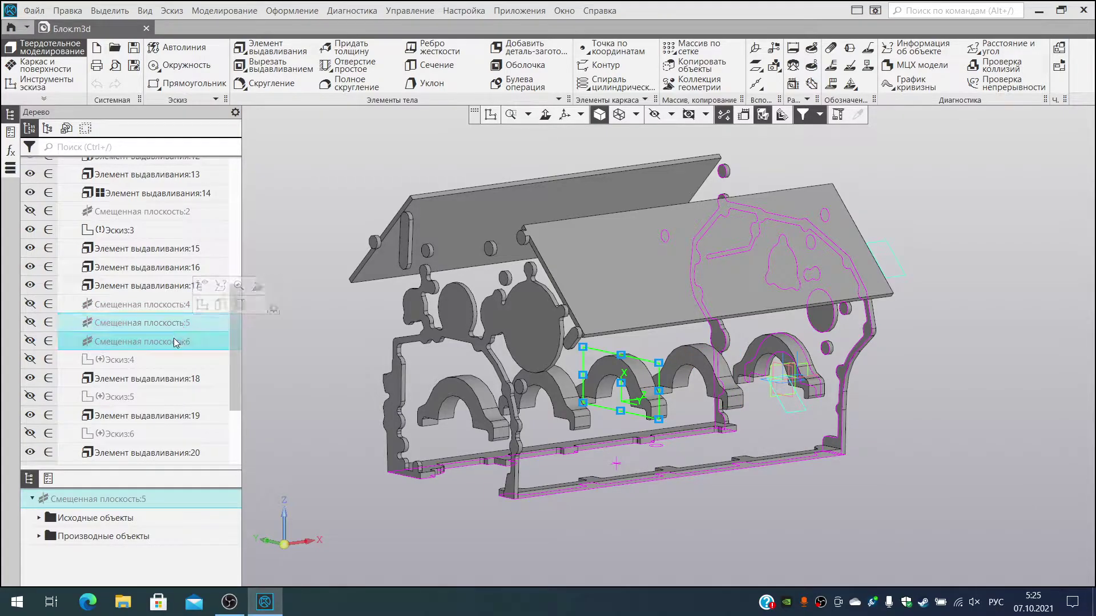
{"action": "left_click", "coordinate": [173, 341]}
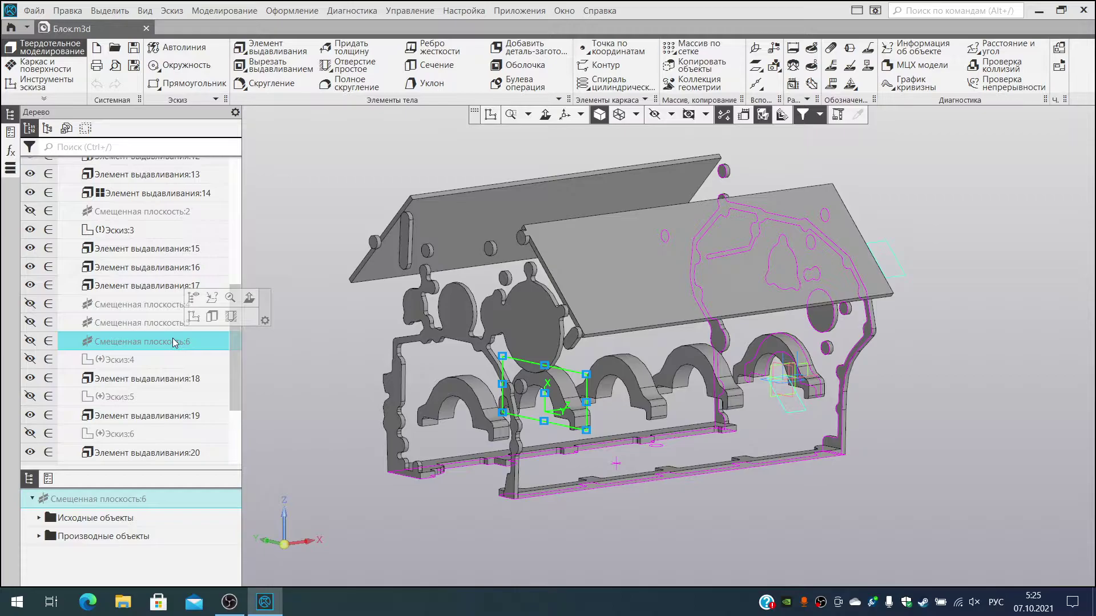
{"action": "left_click", "coordinate": [169, 323]}
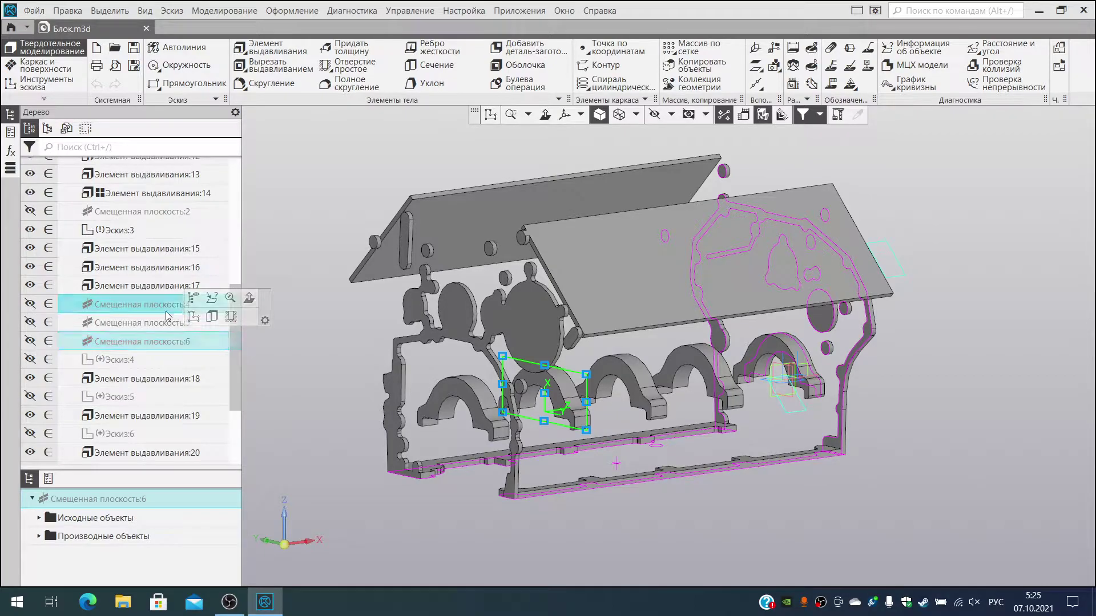
{"action": "left_click", "coordinate": [166, 312]}
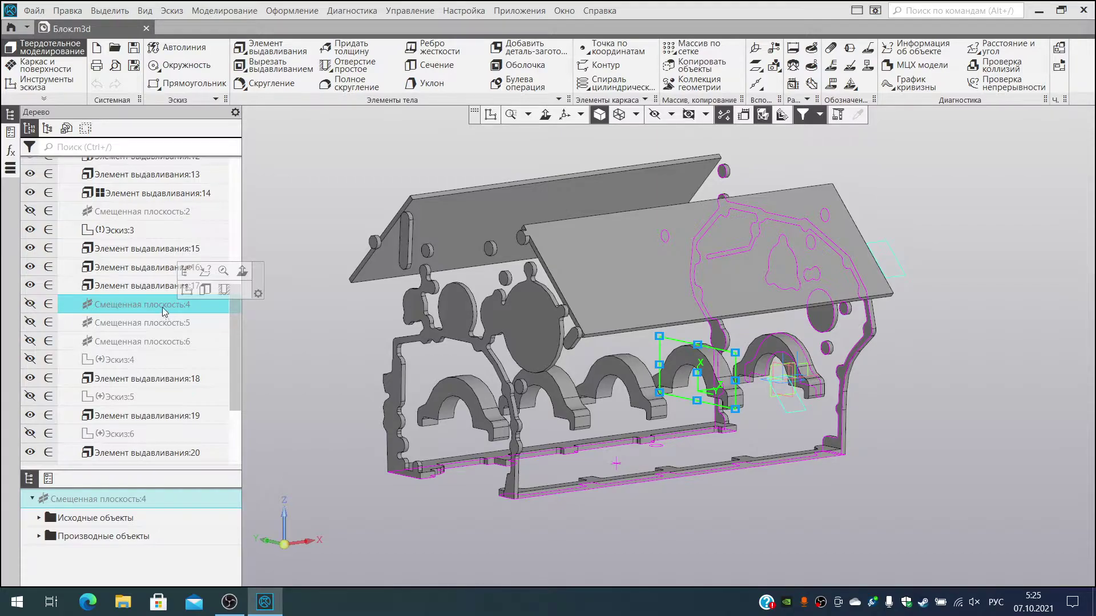
{"action": "right_click", "coordinate": [162, 307]}
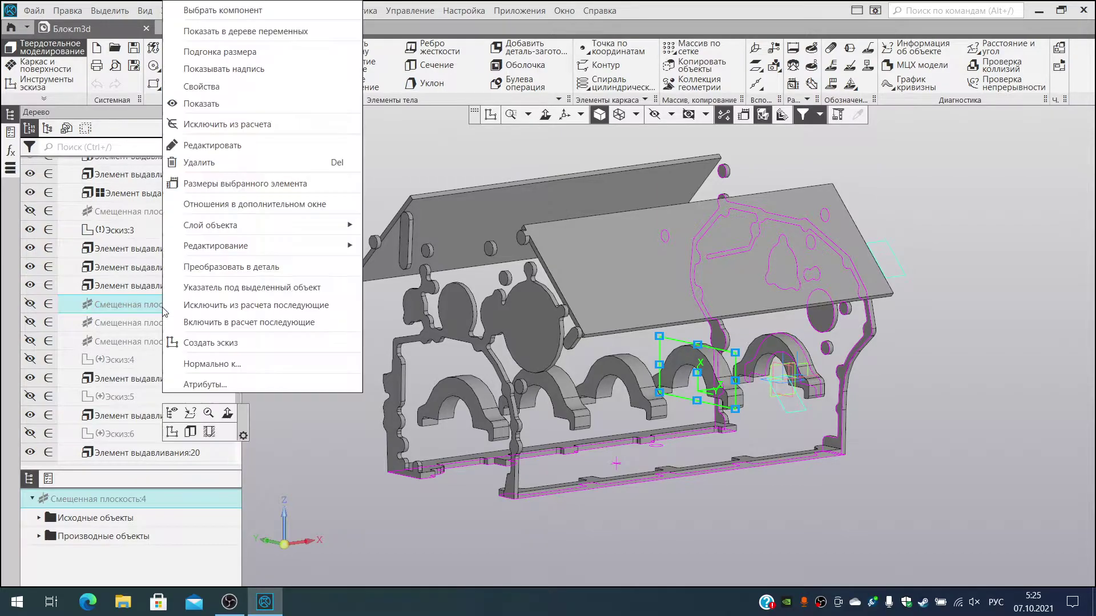
{"action": "left_click", "coordinate": [218, 345]}
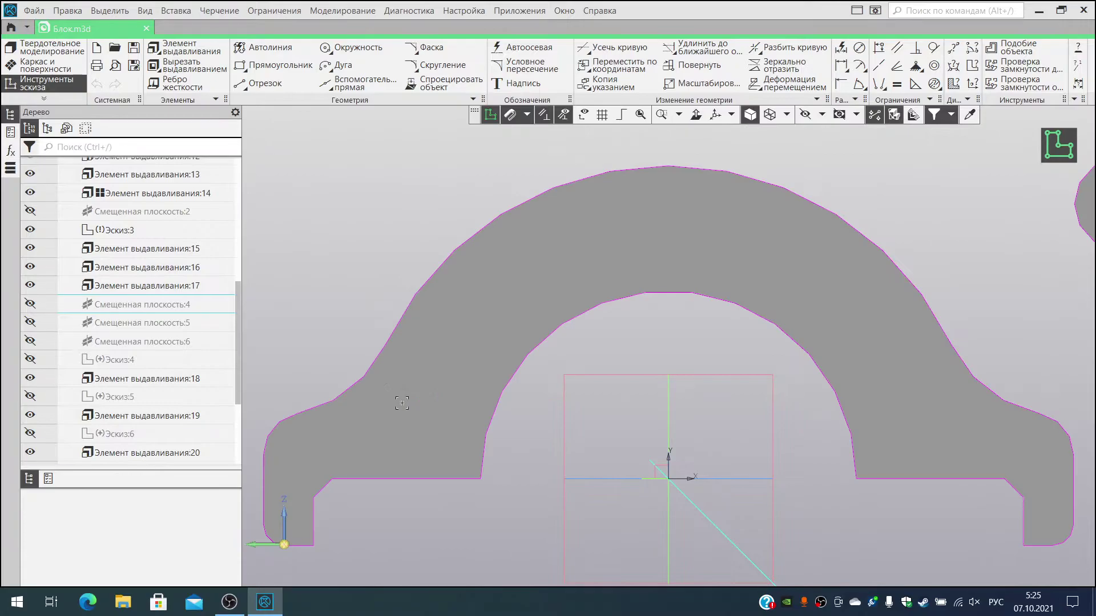
Step: Start the Circle command in the sketch and enable snapping to model elements (Привязка к элементам модели)
{"action": "scroll", "coordinate": [398, 398], "scroll_direction": "down", "scroll_amount": 8}
{"action": "scroll", "coordinate": [451, 251], "scroll_direction": "up", "scroll_amount": 3}
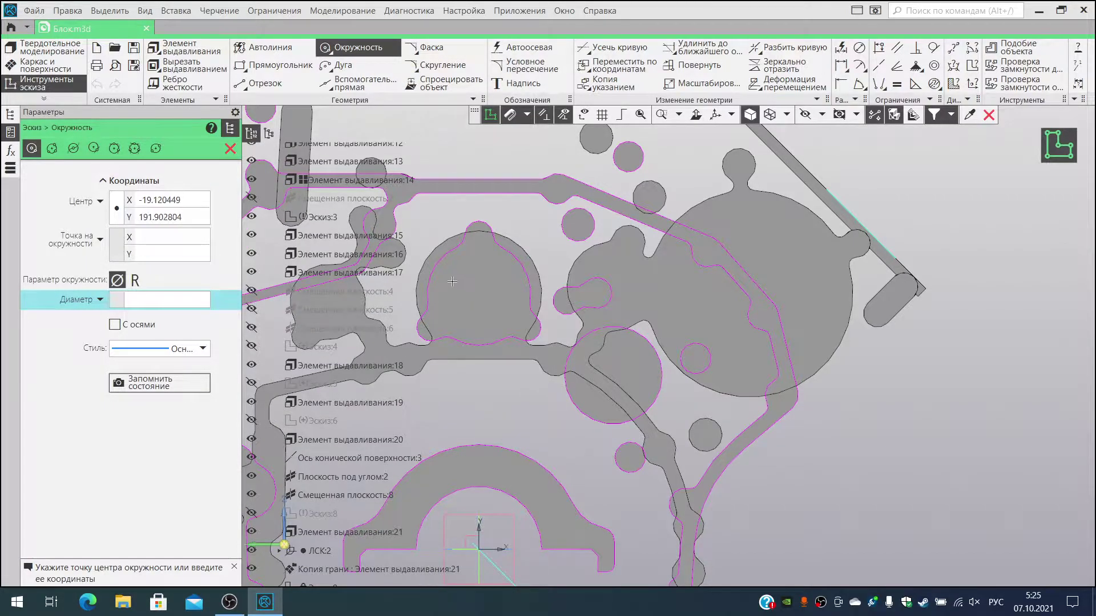
{"action": "scroll", "coordinate": [452, 281], "scroll_direction": "up", "scroll_amount": 4}
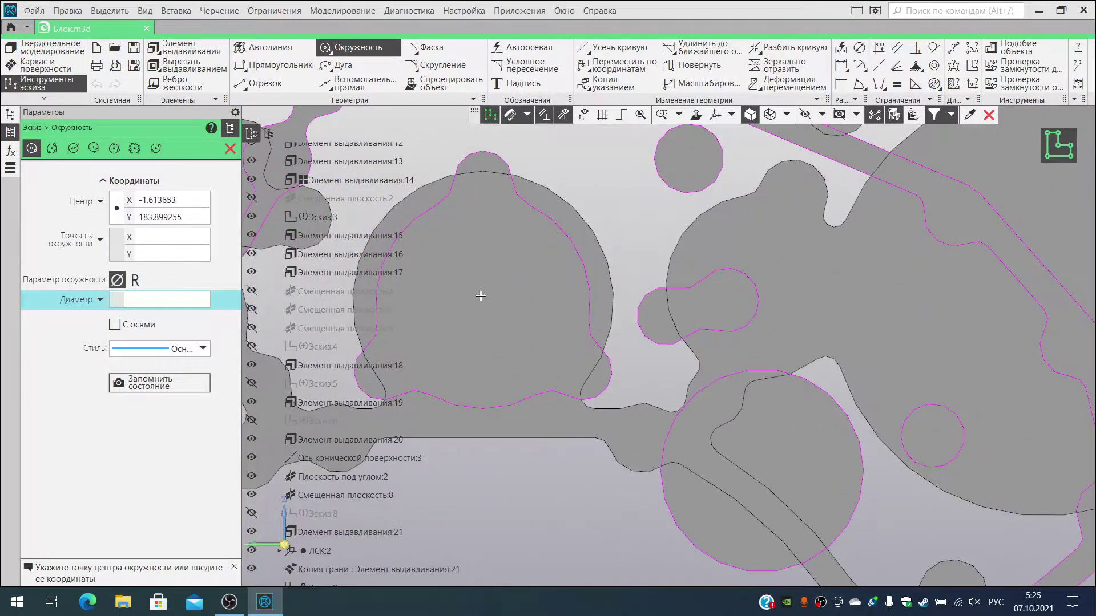
{"action": "scroll", "coordinate": [479, 291], "scroll_direction": "down", "scroll_amount": 5}
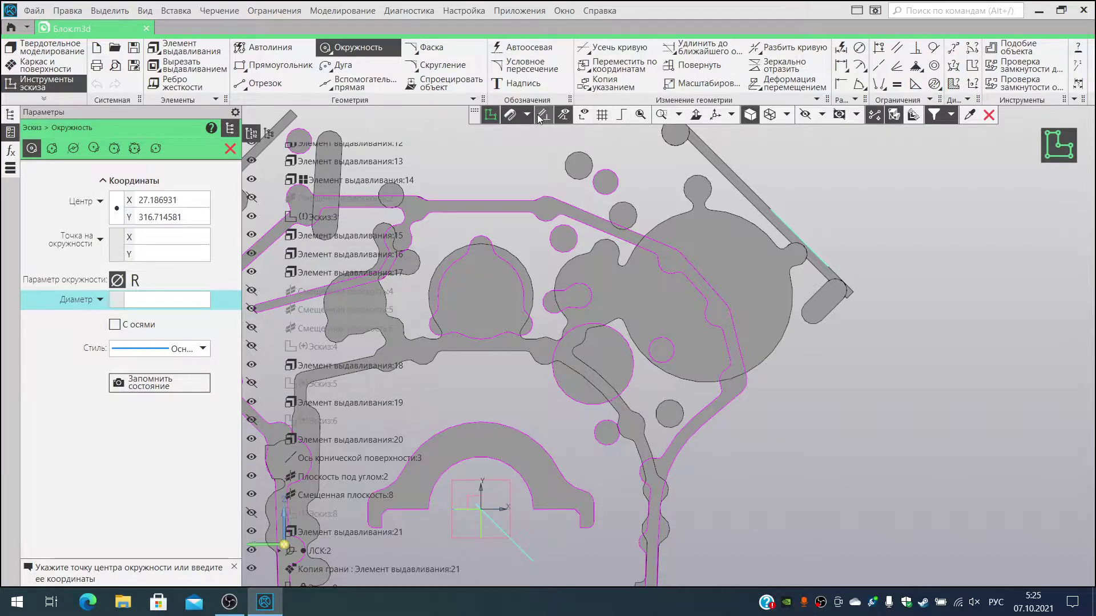
{"action": "left_click", "coordinate": [527, 115]}
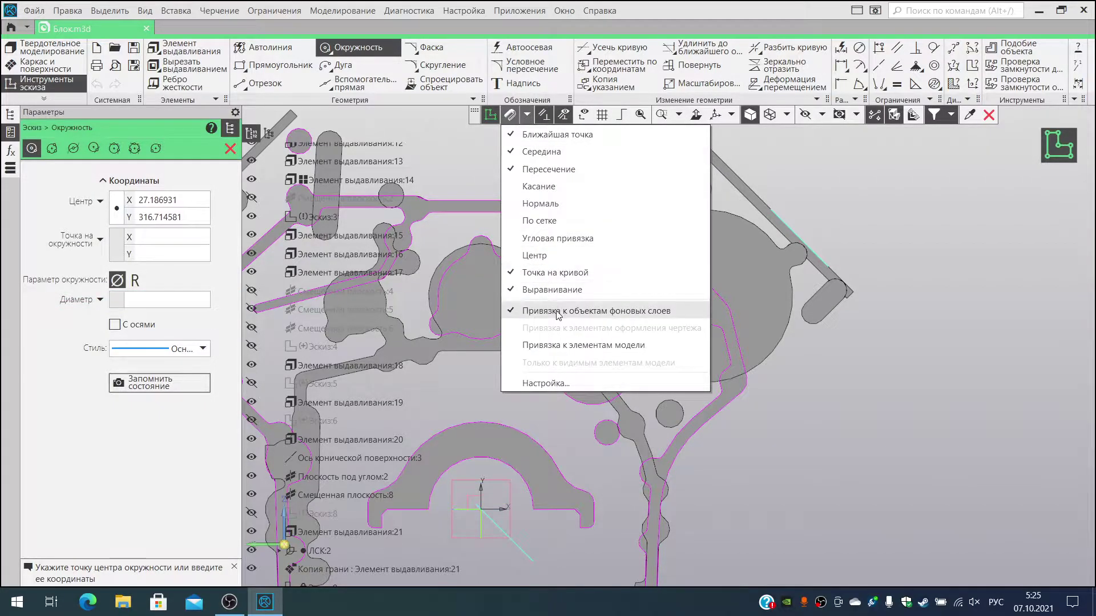
{"action": "left_click", "coordinate": [563, 349]}
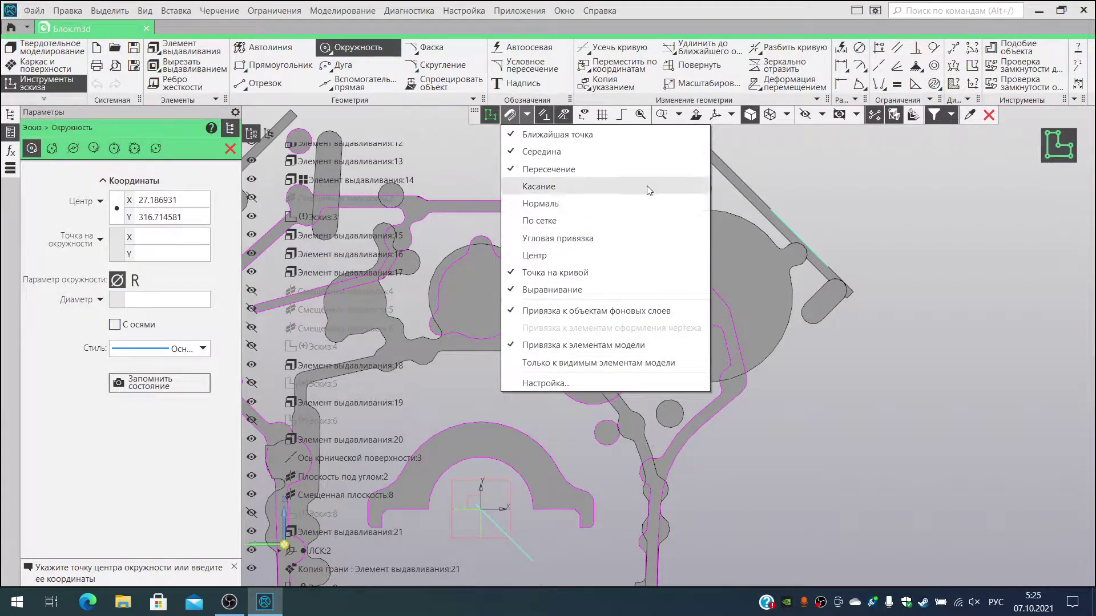
{"action": "left_click", "coordinate": [536, 105]}
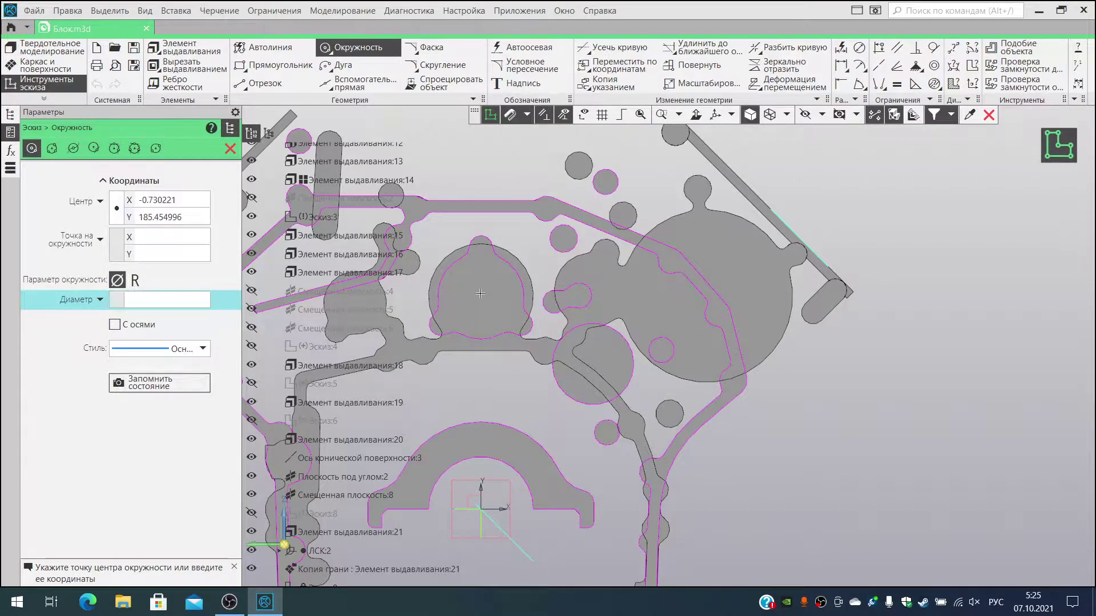
Step: Draw a circle of diameter 74 centred at X 0, Y 183, above the arch
{"action": "scroll", "coordinate": [481, 295], "scroll_direction": "up", "scroll_amount": 5}
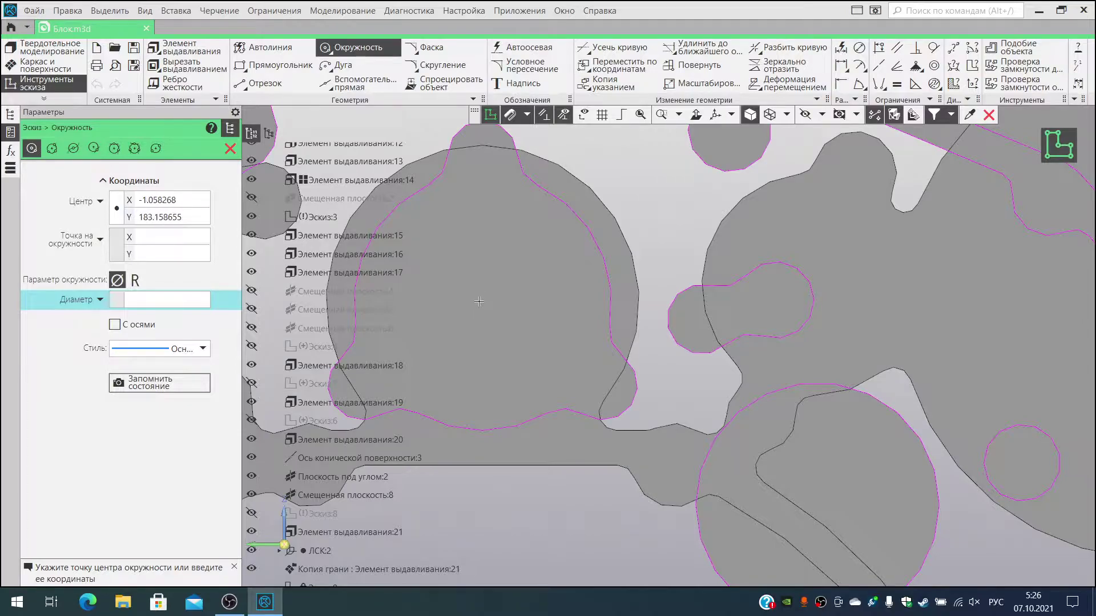
{"action": "scroll", "coordinate": [485, 291], "scroll_direction": "down", "scroll_amount": 2}
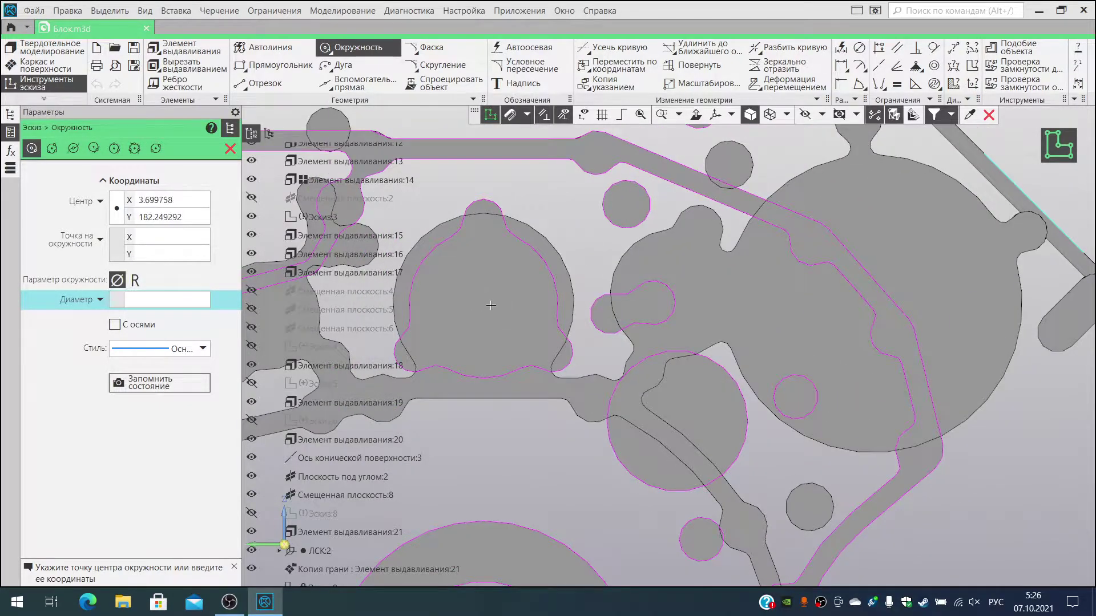
{"action": "scroll", "coordinate": [484, 303], "scroll_direction": "down", "scroll_amount": 2}
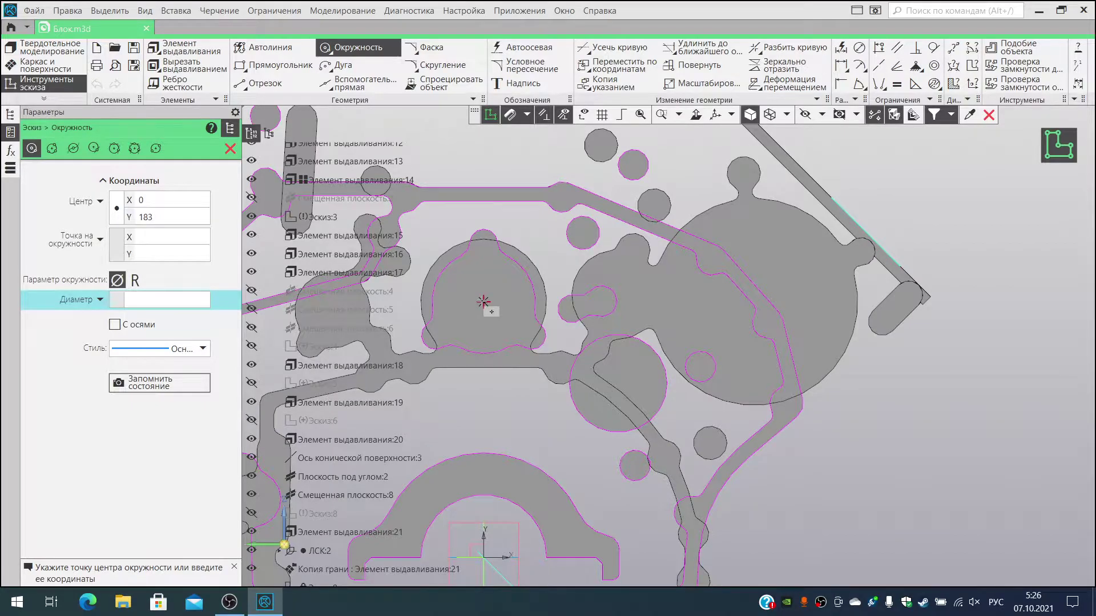
{"action": "left_click", "coordinate": [482, 301]}
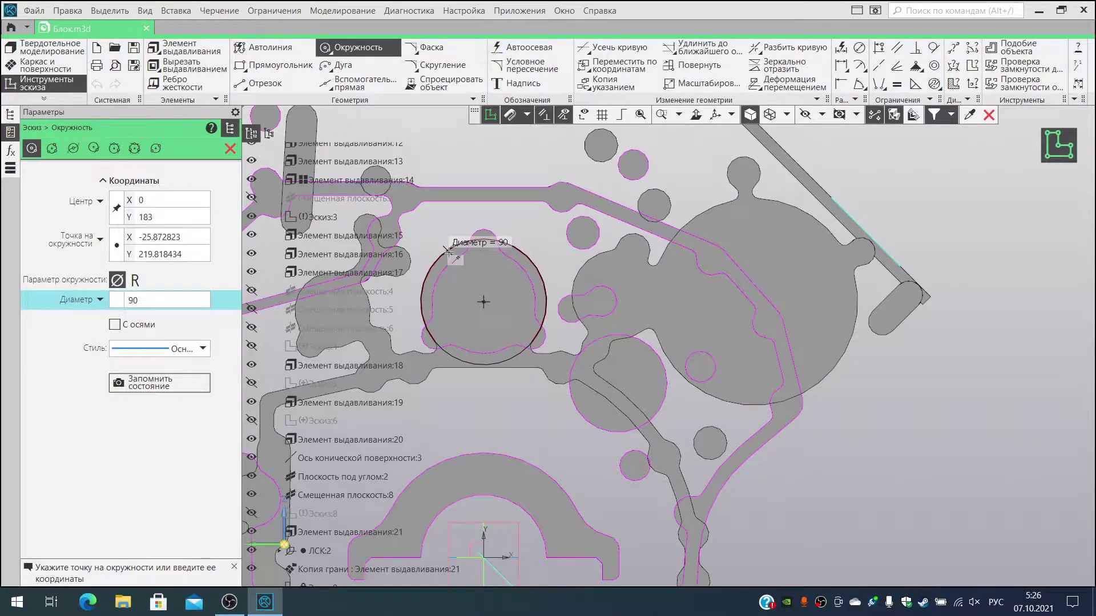
{"action": "type", "text": "74"}
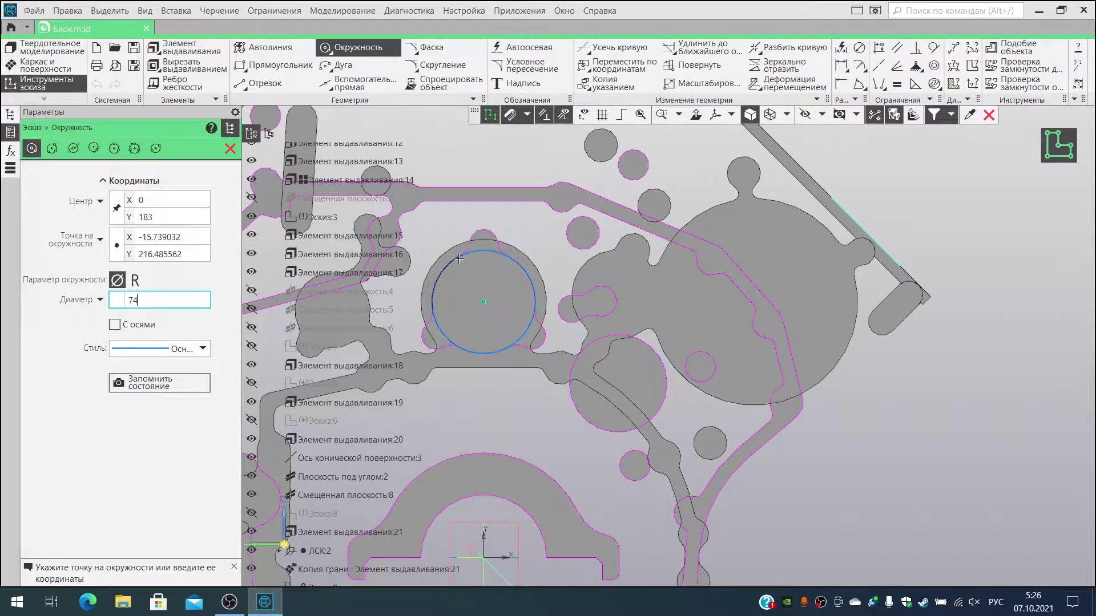
{"action": "key", "text": "Return"}
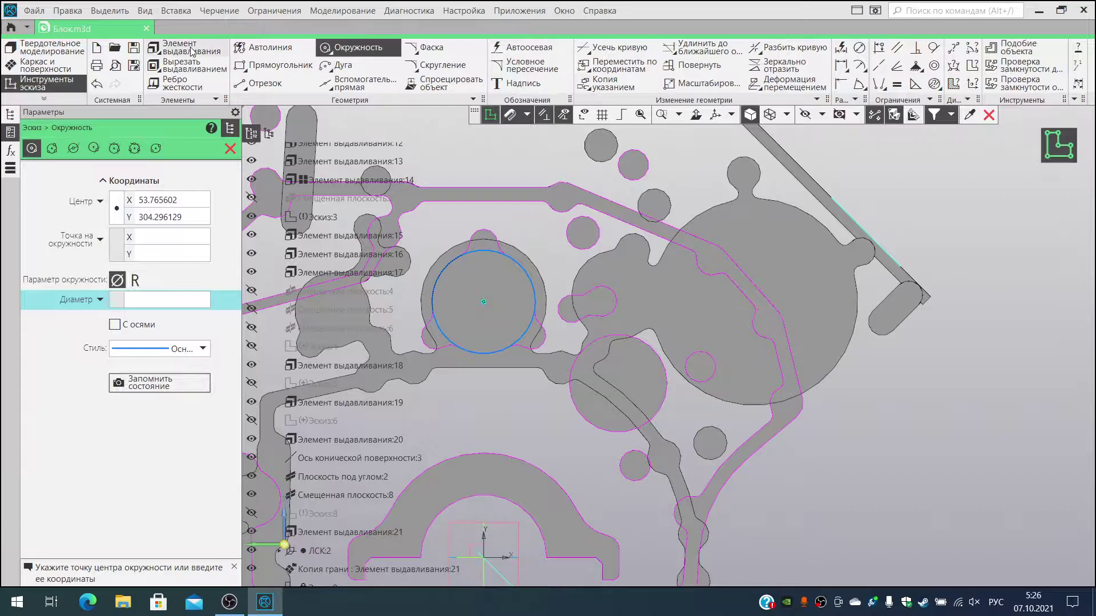
Step: Extrude the circle sketch symmetrically to a distance of 22 and finish the extrusion command
{"action": "left_click", "coordinate": [208, 58]}
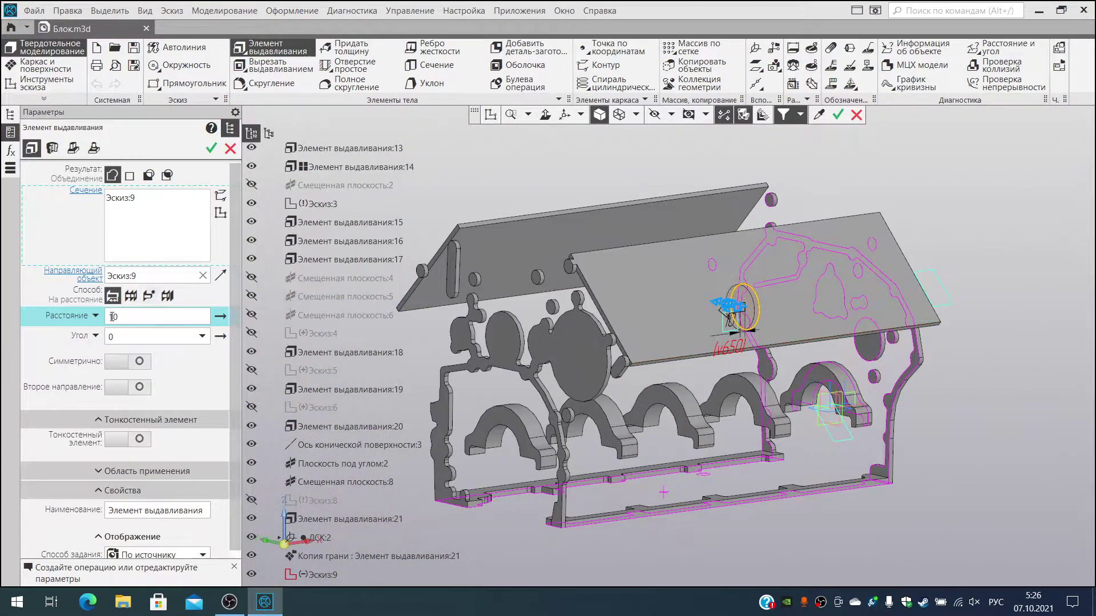
{"action": "left_click", "coordinate": [119, 362]}
{"action": "left_click", "coordinate": [140, 318]}
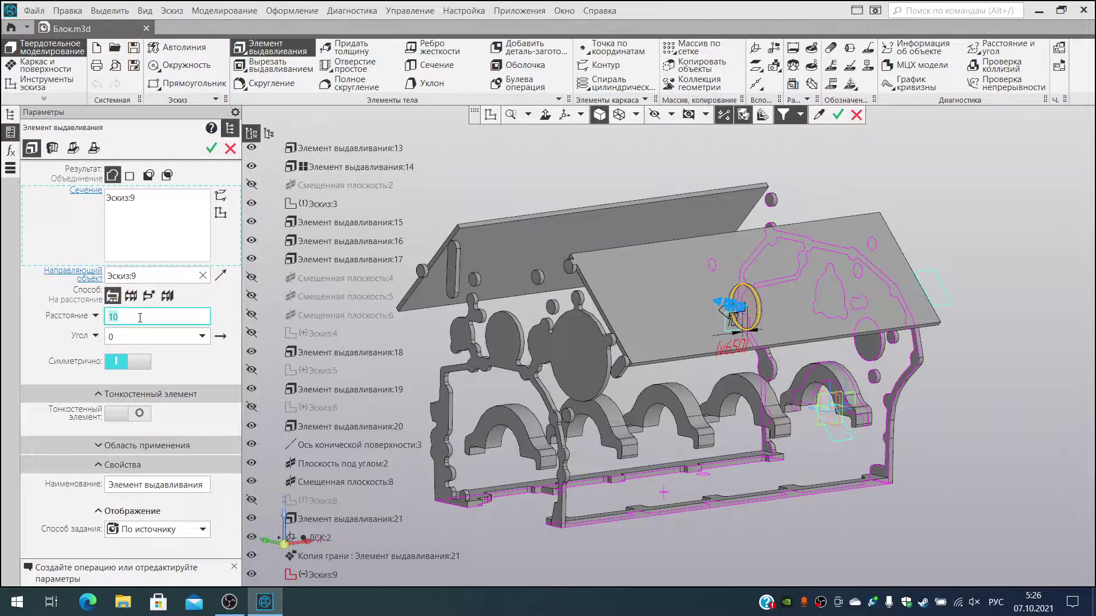
{"action": "type", "text": "22"}
{"action": "key", "text": "Return"}
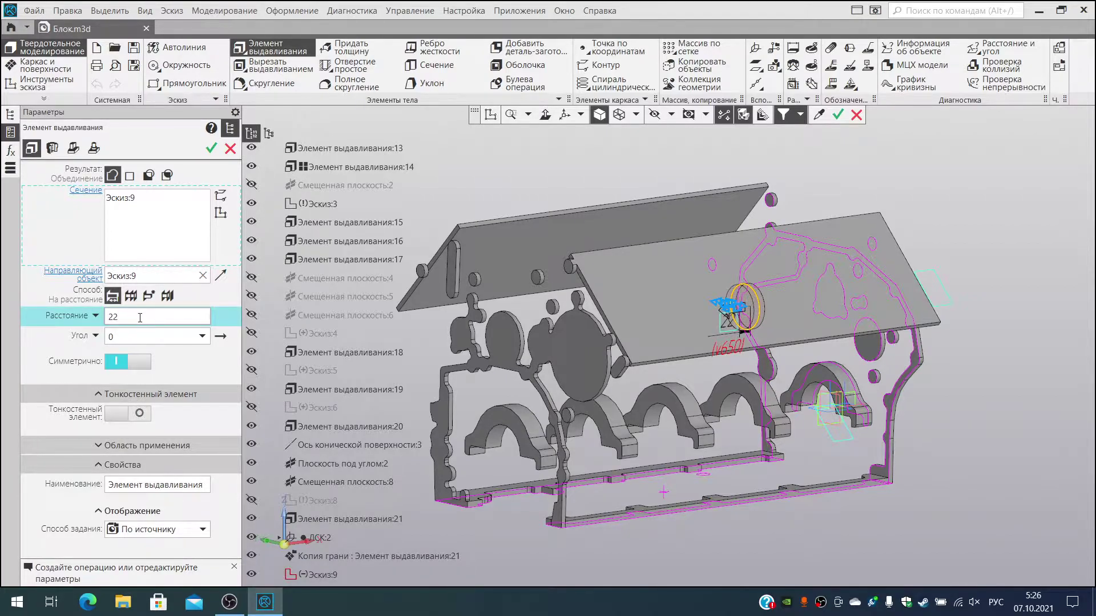
{"action": "left_click", "coordinate": [212, 149]}
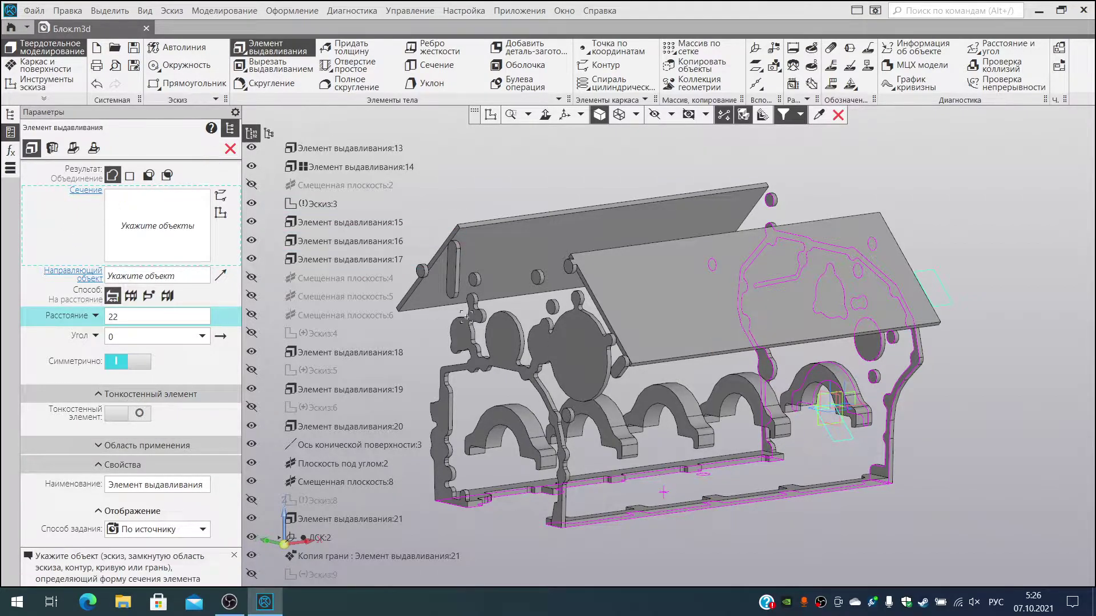
{"action": "middle_click_drag", "start_coordinate": [667, 507], "coordinate": [682, 530]}
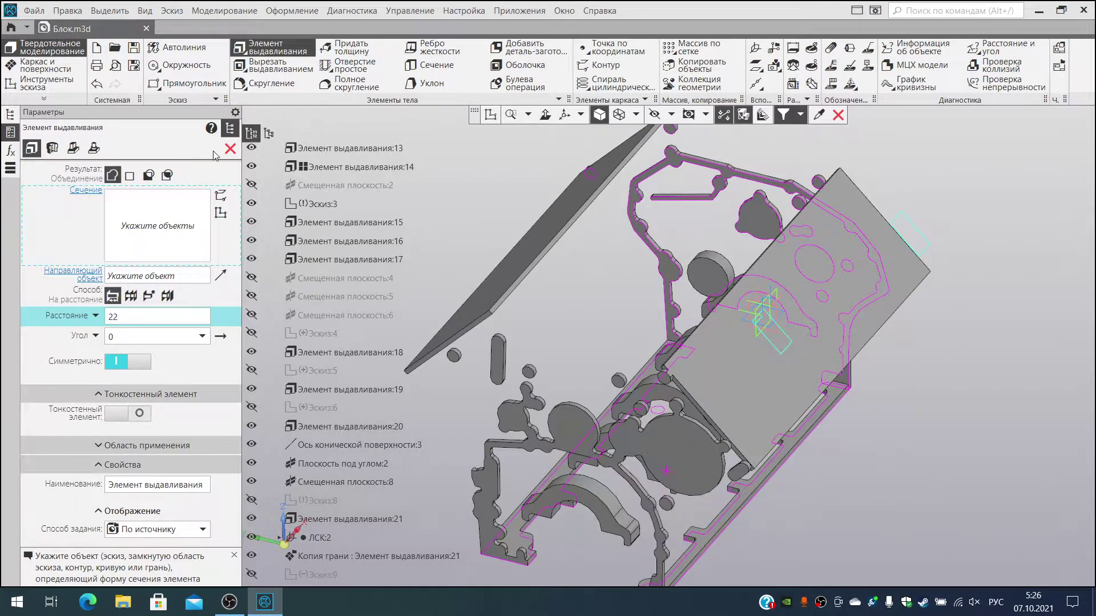
{"action": "left_click", "coordinate": [230, 149]}
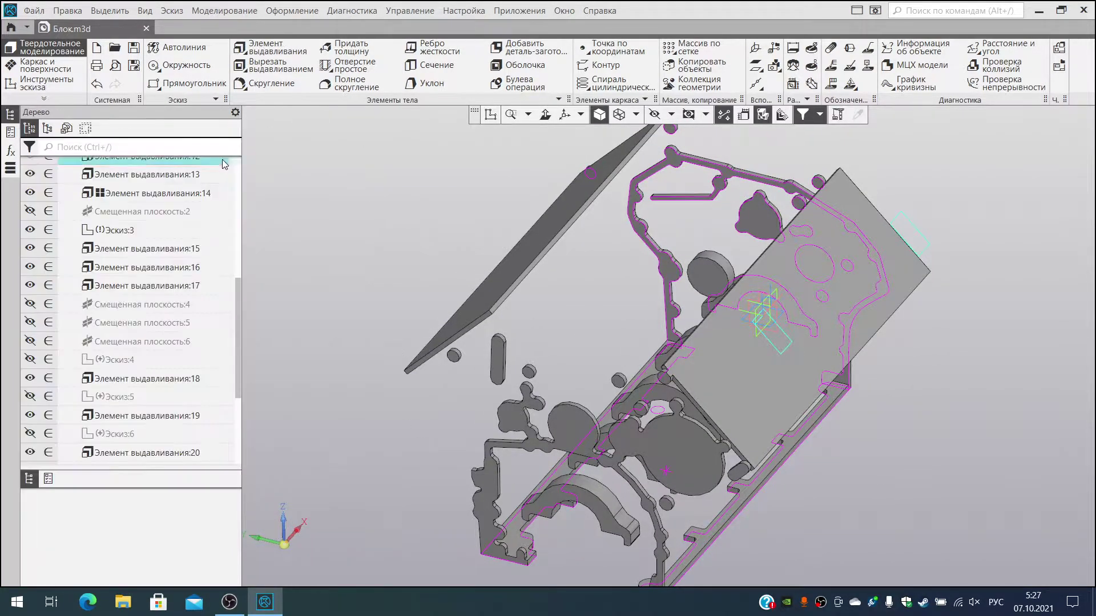
{"action": "left_click", "coordinate": [173, 322]}
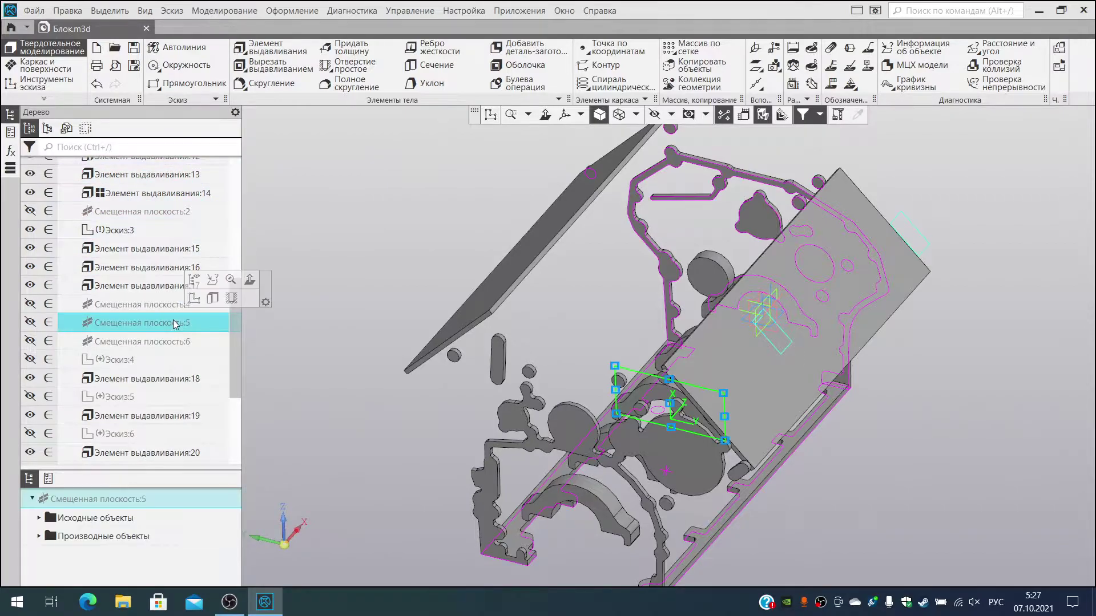
{"action": "middle_click_drag", "start_coordinate": [521, 306], "coordinate": [524, 355]}
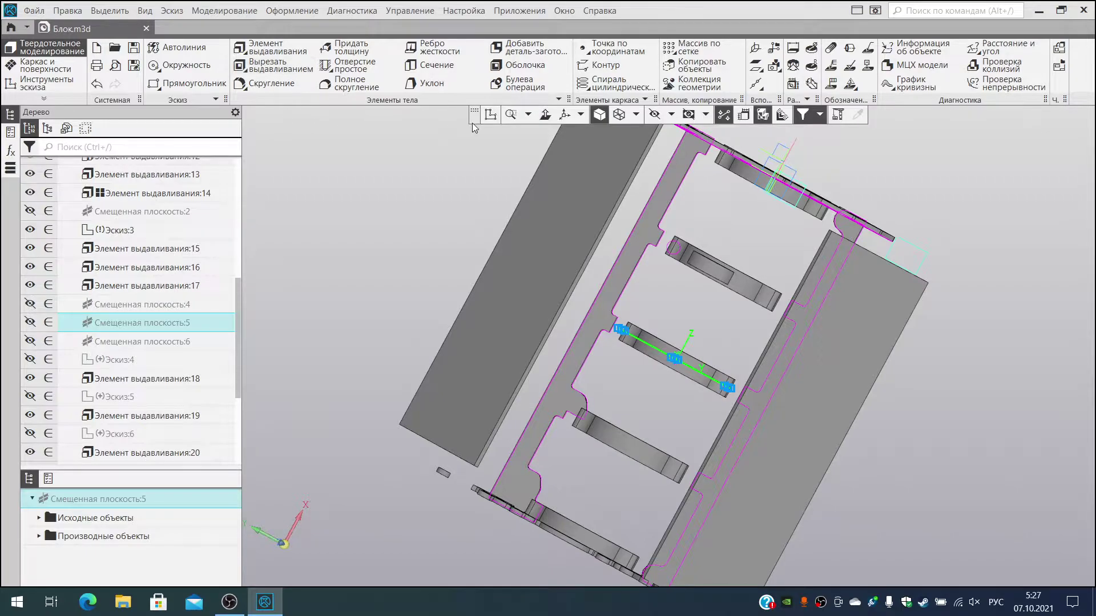
{"action": "left_click", "coordinate": [490, 114]}
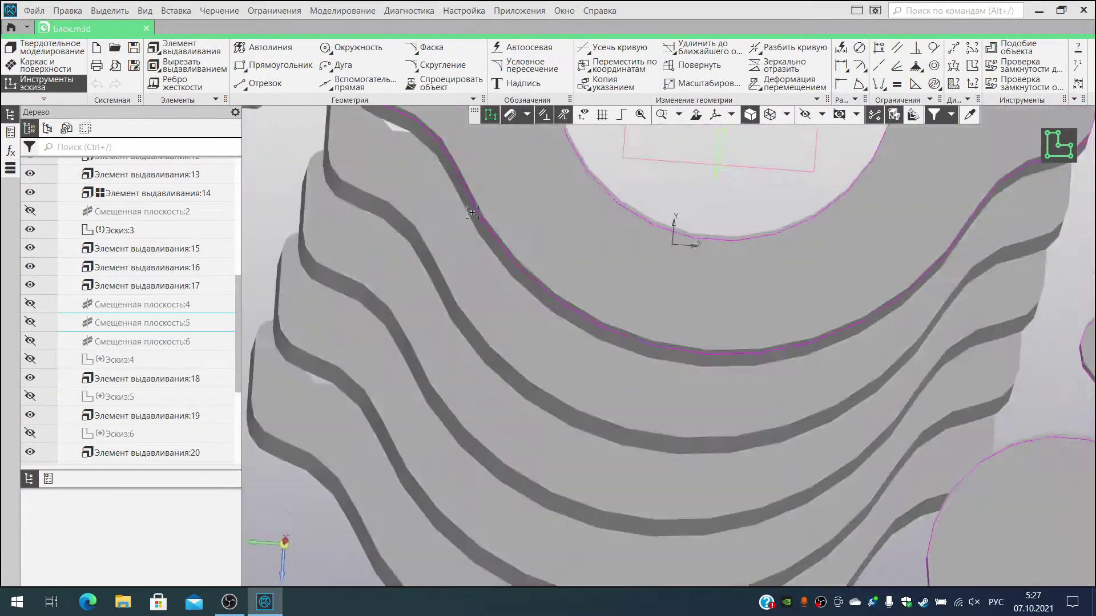
{"action": "scroll", "coordinate": [472, 211], "scroll_direction": "down", "scroll_amount": 9}
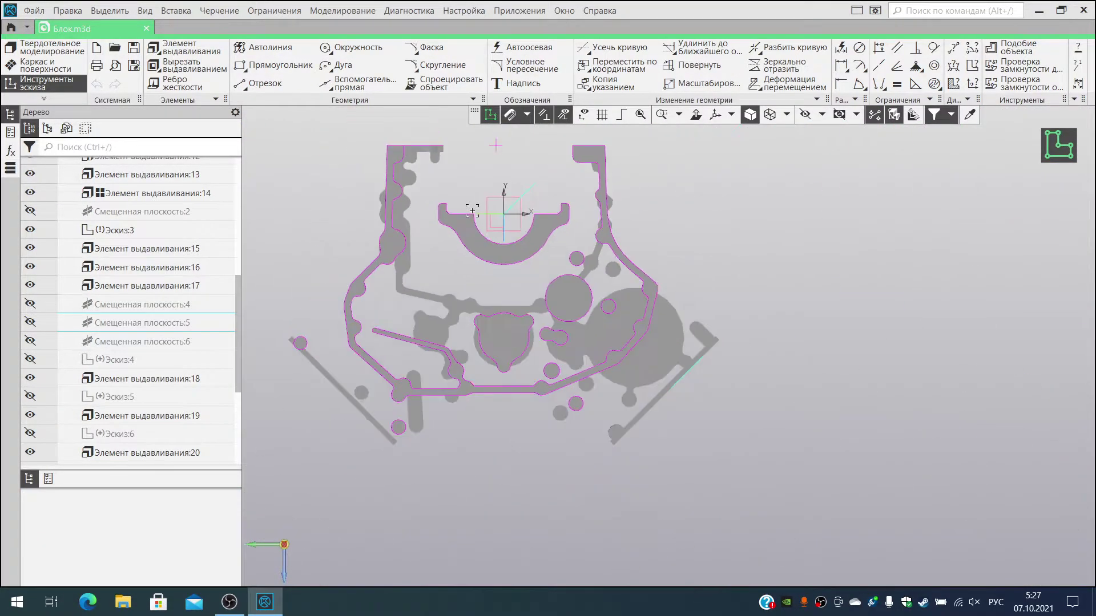
{"action": "left_click", "coordinate": [489, 115]}
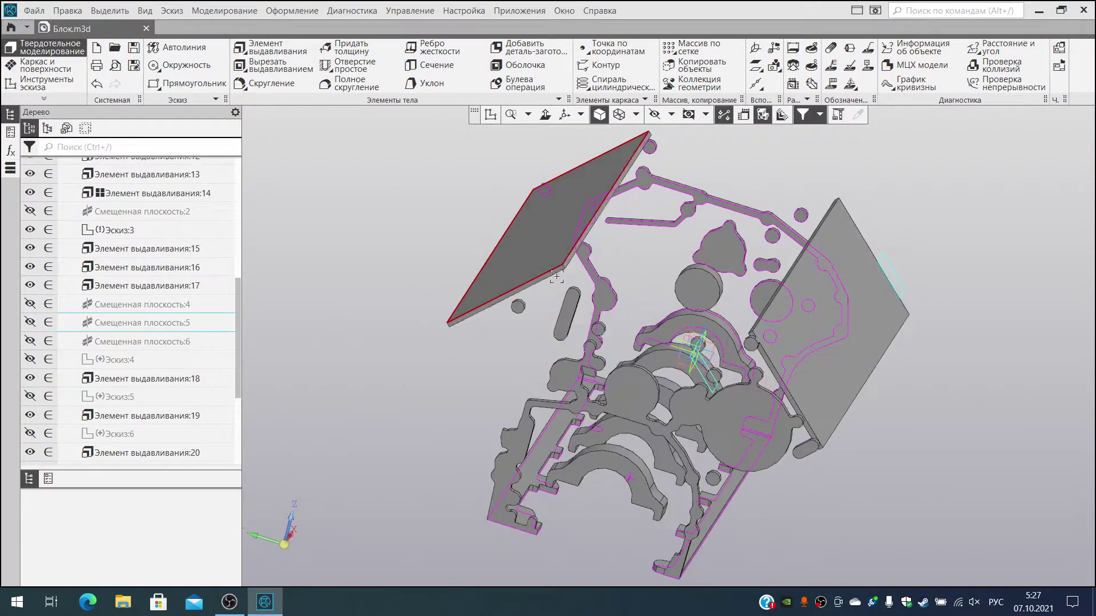
Step: Sketch a circle on Смещенная плоскость:5, centred at X 0, Y 183 and matching the outline of the 74 mm disc
{"action": "left_click", "coordinate": [157, 321]}
{"action": "right_click", "coordinate": [165, 327]}
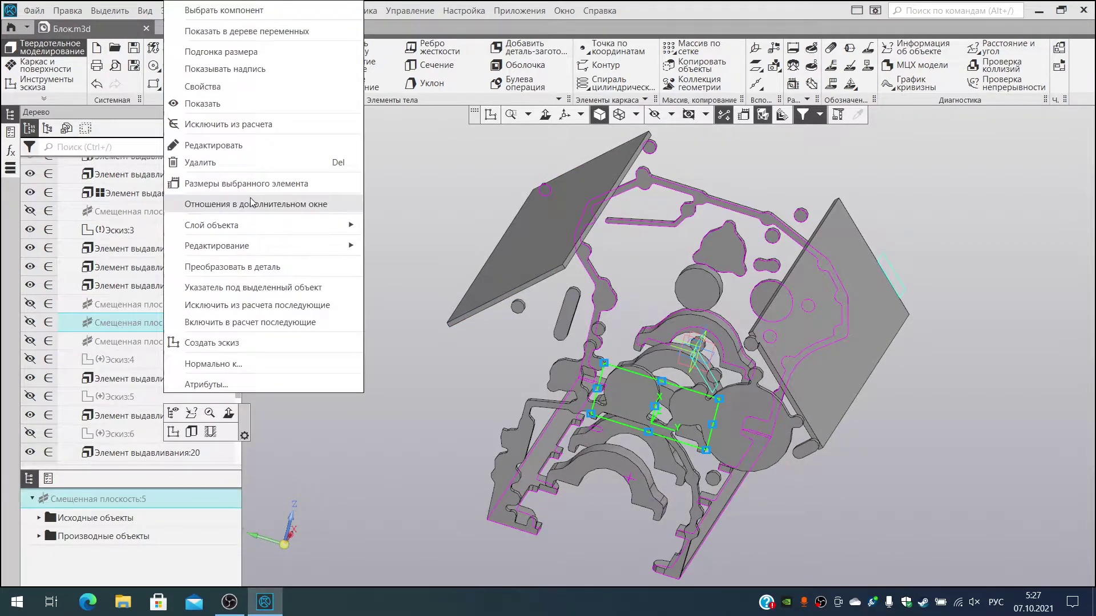
{"action": "left_click", "coordinate": [245, 350]}
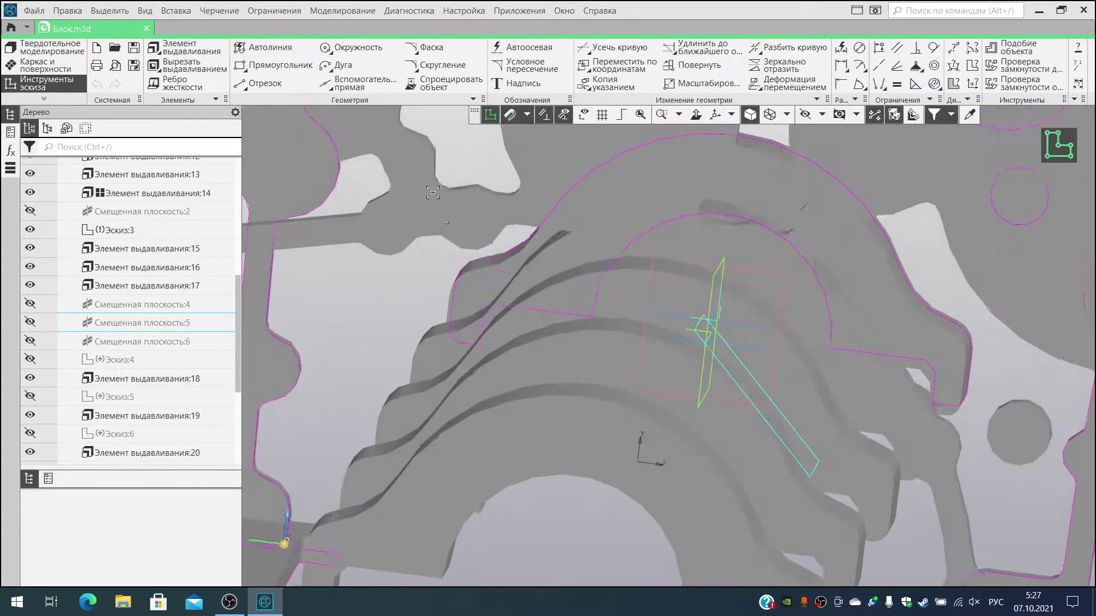
{"action": "scroll", "coordinate": [653, 310], "scroll_direction": "down", "scroll_amount": 6}
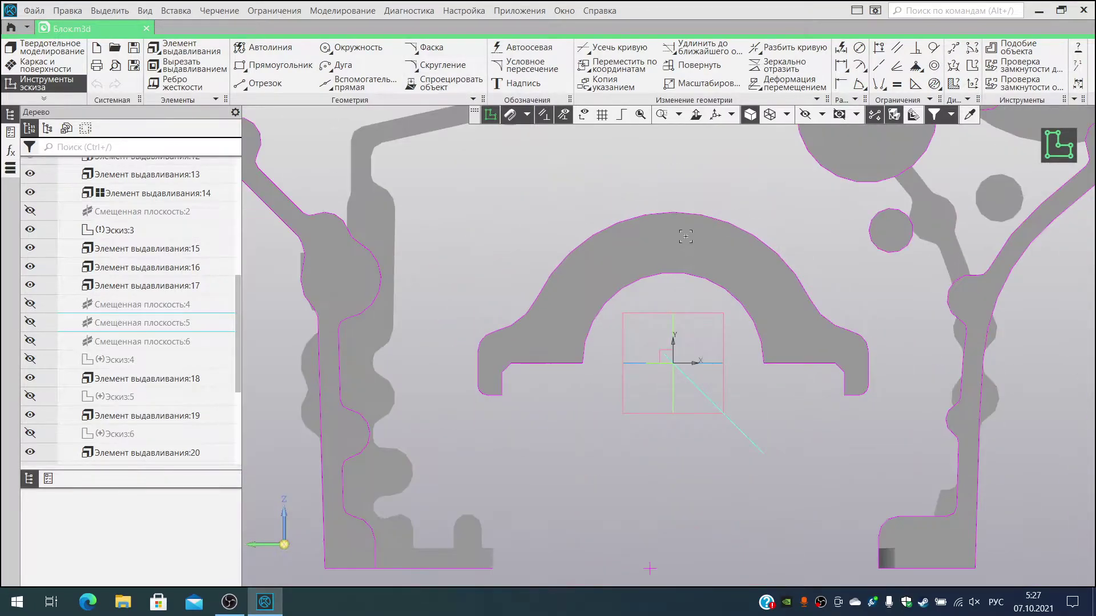
{"action": "scroll", "coordinate": [651, 320], "scroll_direction": "up", "scroll_amount": 1}
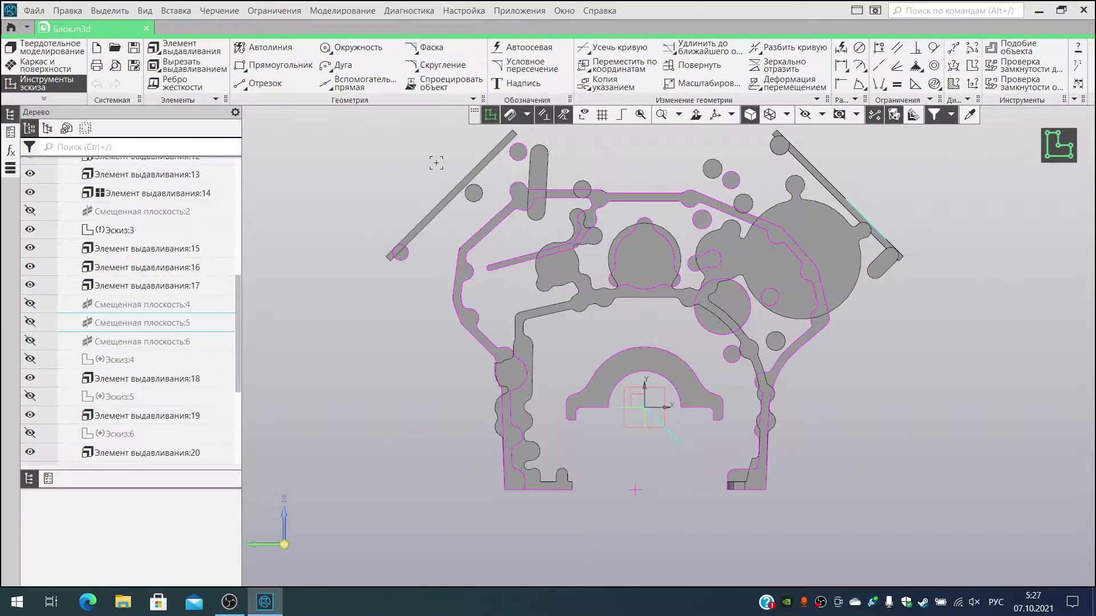
{"action": "left_click", "coordinate": [356, 52]}
{"action": "left_click", "coordinate": [645, 259]}
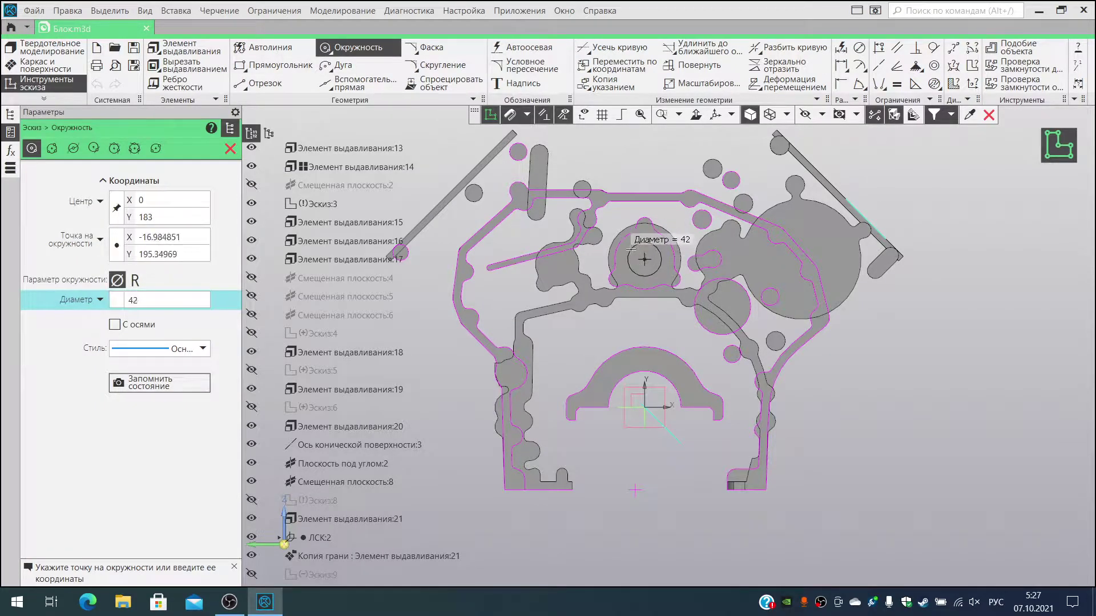
{"action": "left_click", "coordinate": [631, 235]}
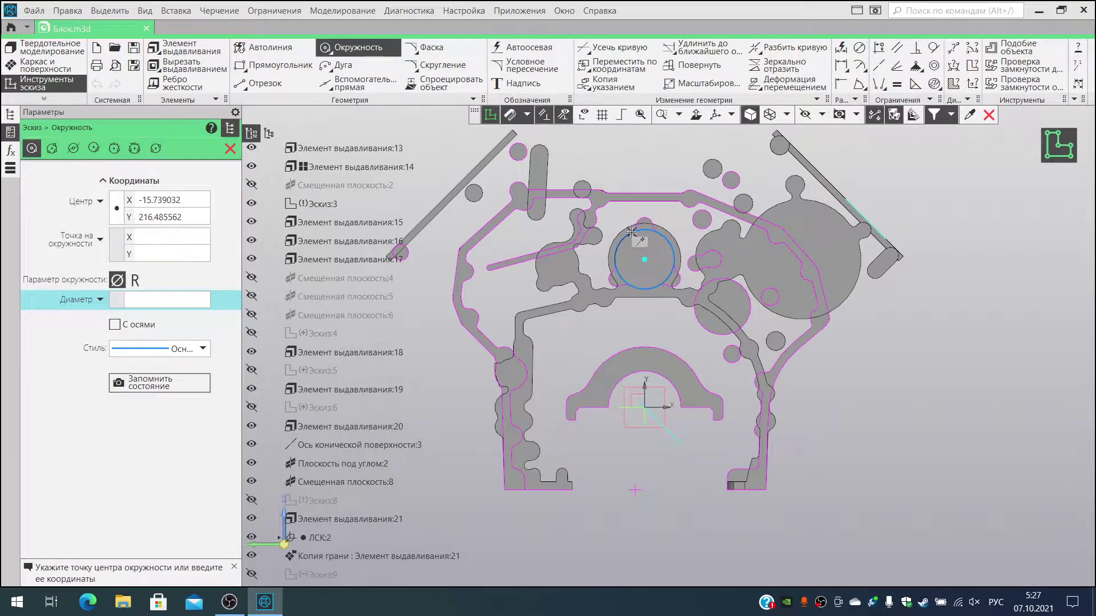
Step: Extrude the circle sketch on Смещенная плоскость:5 symmetrically to a distance of 22 and finish the extrusion command
{"action": "left_click", "coordinate": [182, 48]}
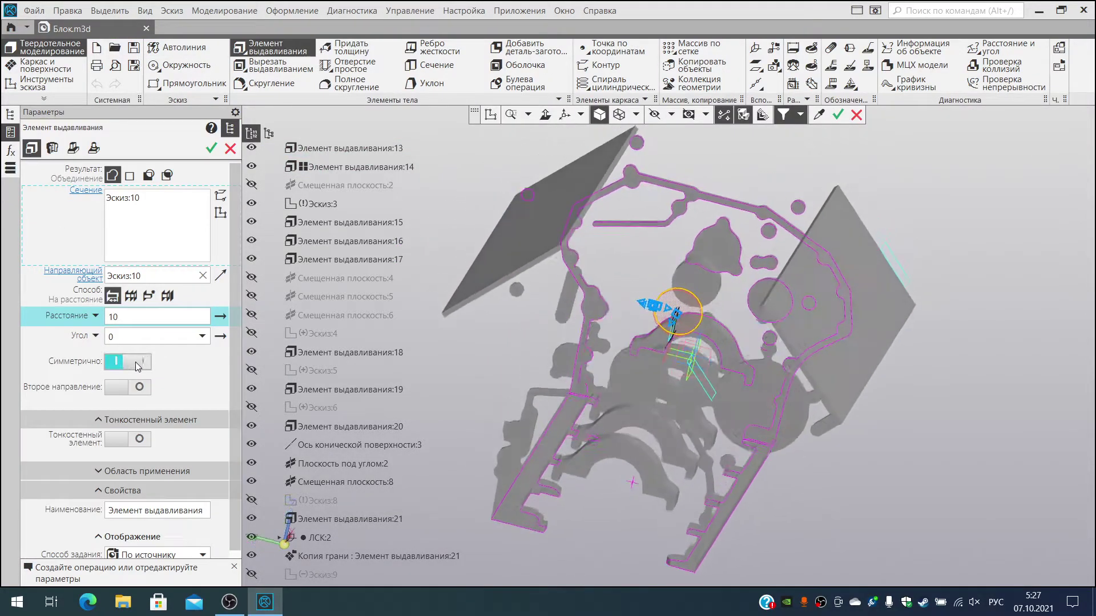
{"action": "left_click", "coordinate": [140, 361]}
{"action": "left_click", "coordinate": [130, 317]}
{"action": "type", "text": "22"}
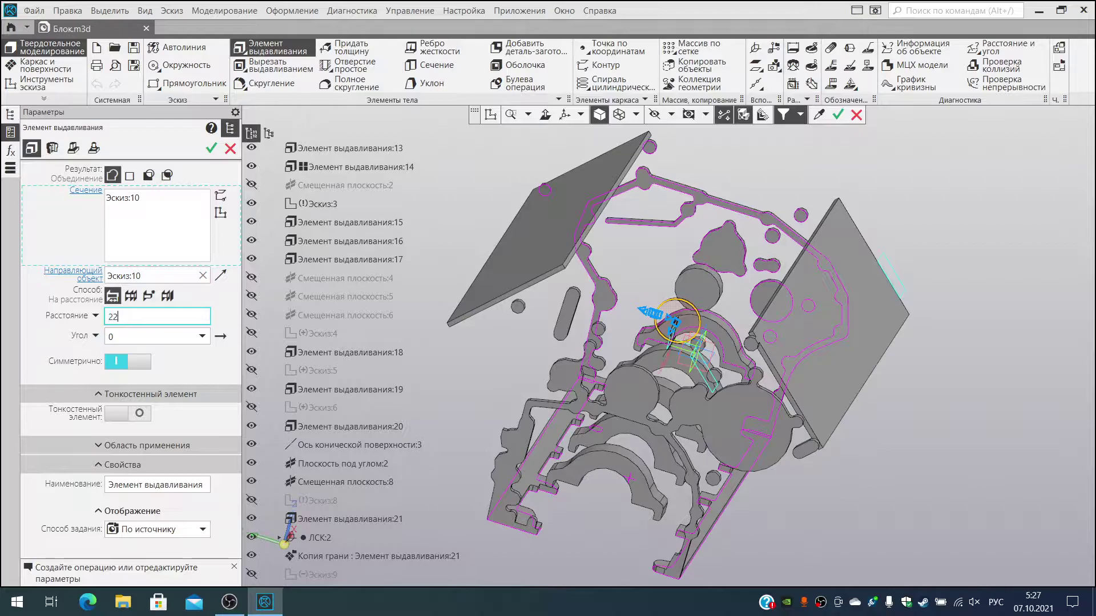
{"action": "left_click", "coordinate": [211, 148]}
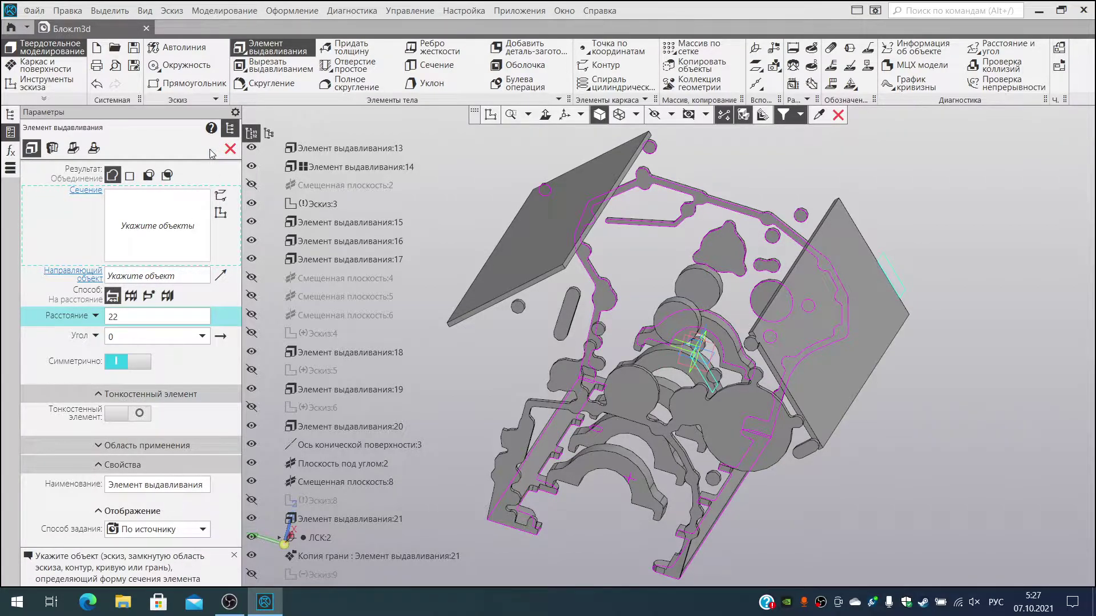
{"action": "middle_click_drag", "start_coordinate": [709, 504], "coordinate": [684, 521]}
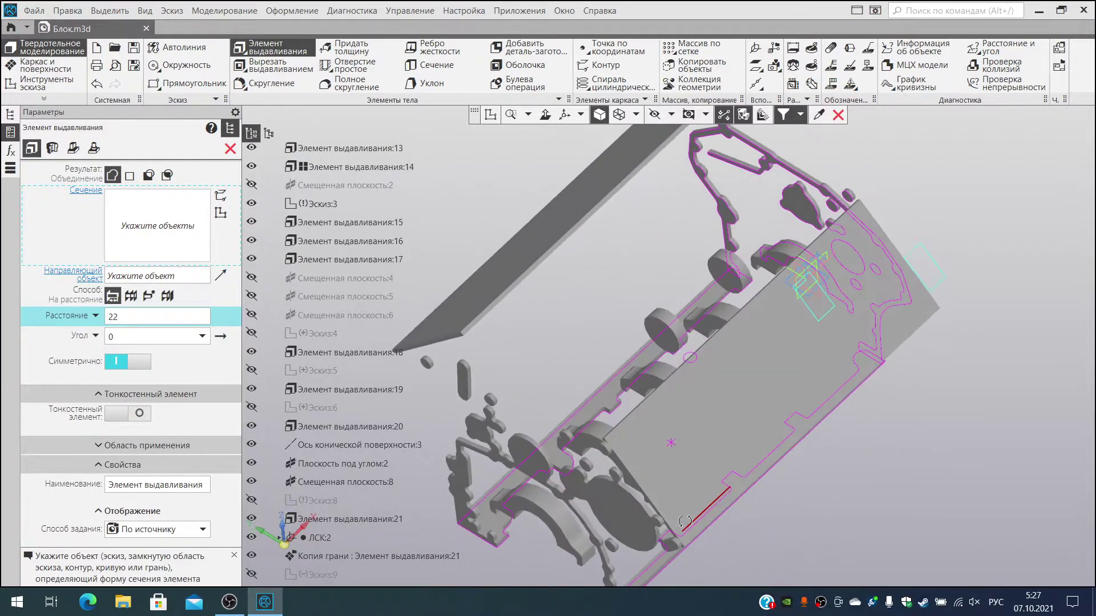
{"action": "left_click", "coordinate": [229, 148]}
Step: Sketch a circle of diameter 74 on Смещенная плоскость:6, centred at X 0, Y 183
{"action": "middle_click_drag", "start_coordinate": [580, 404], "coordinate": [502, 382]}
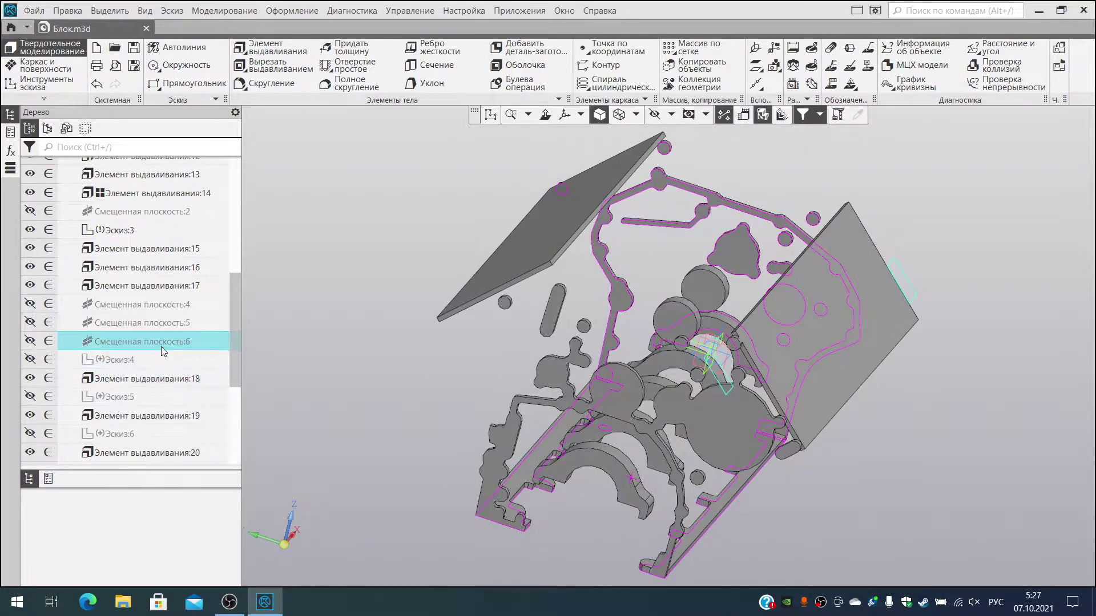
{"action": "left_click", "coordinate": [161, 342]}
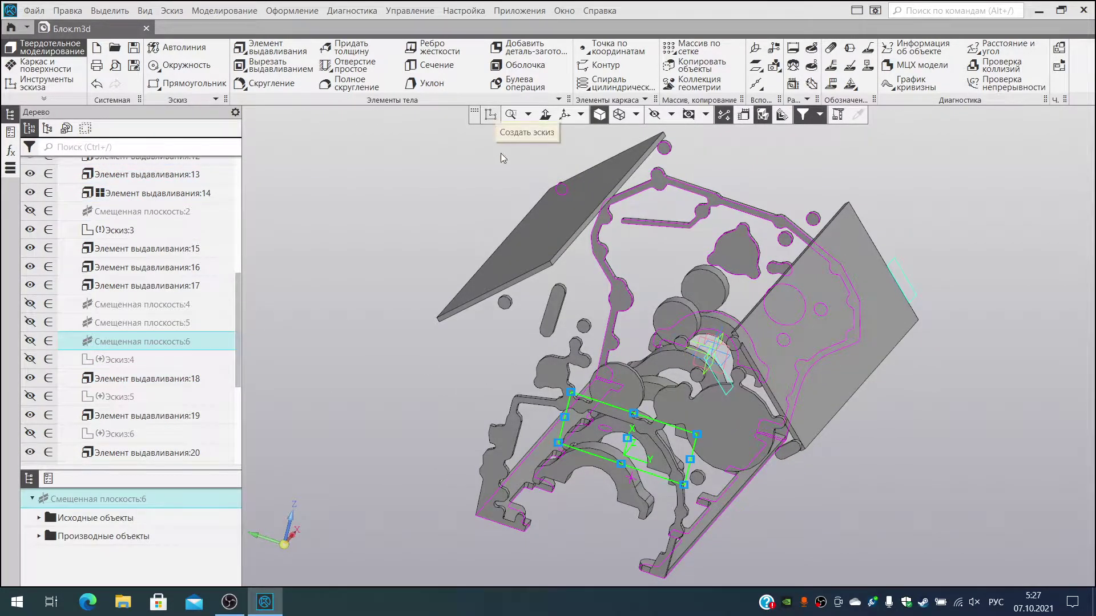
{"action": "left_click", "coordinate": [490, 114]}
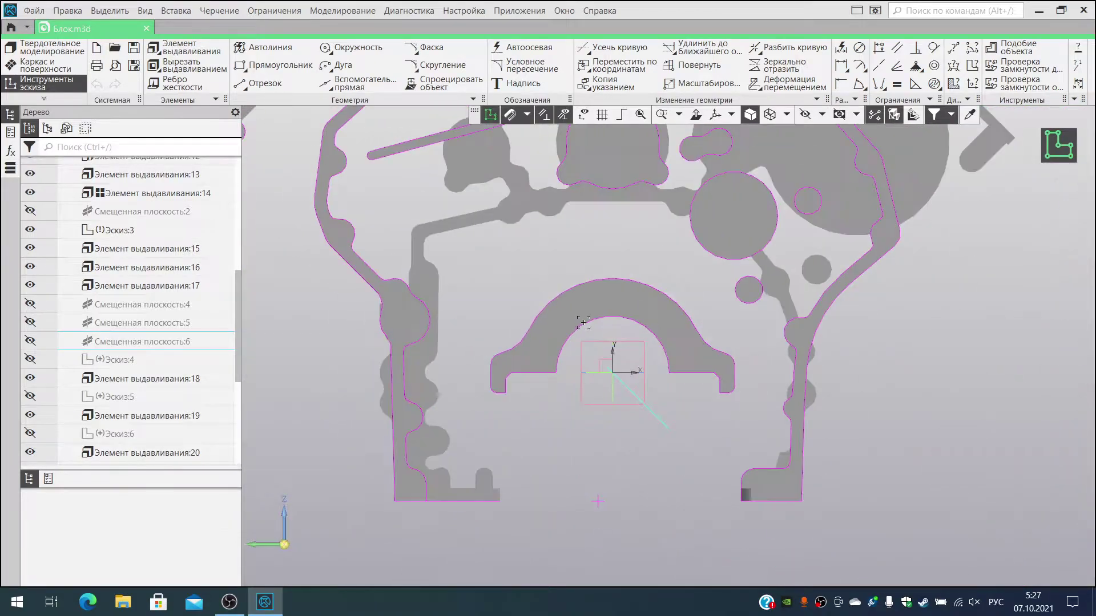
{"action": "left_click", "coordinate": [357, 46]}
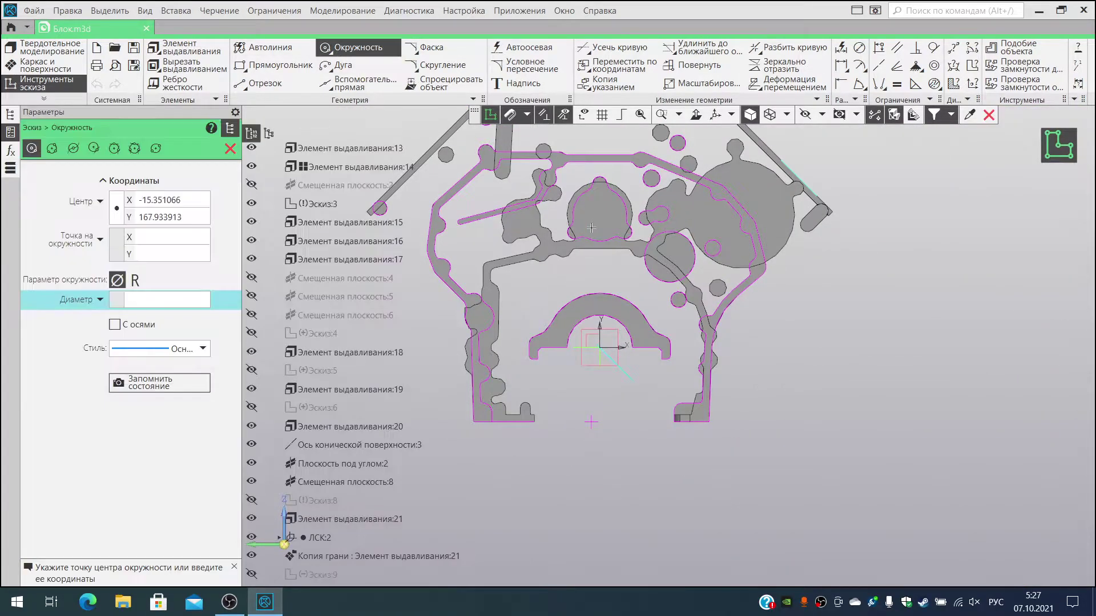
{"action": "left_click", "coordinate": [599, 214]}
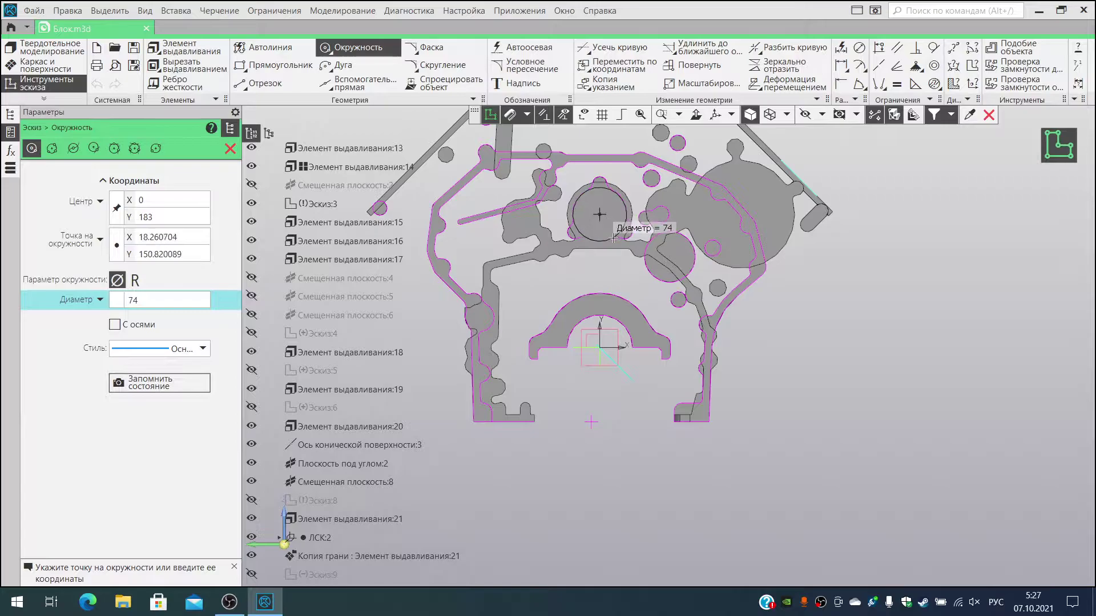
{"action": "left_click", "coordinate": [613, 237]}
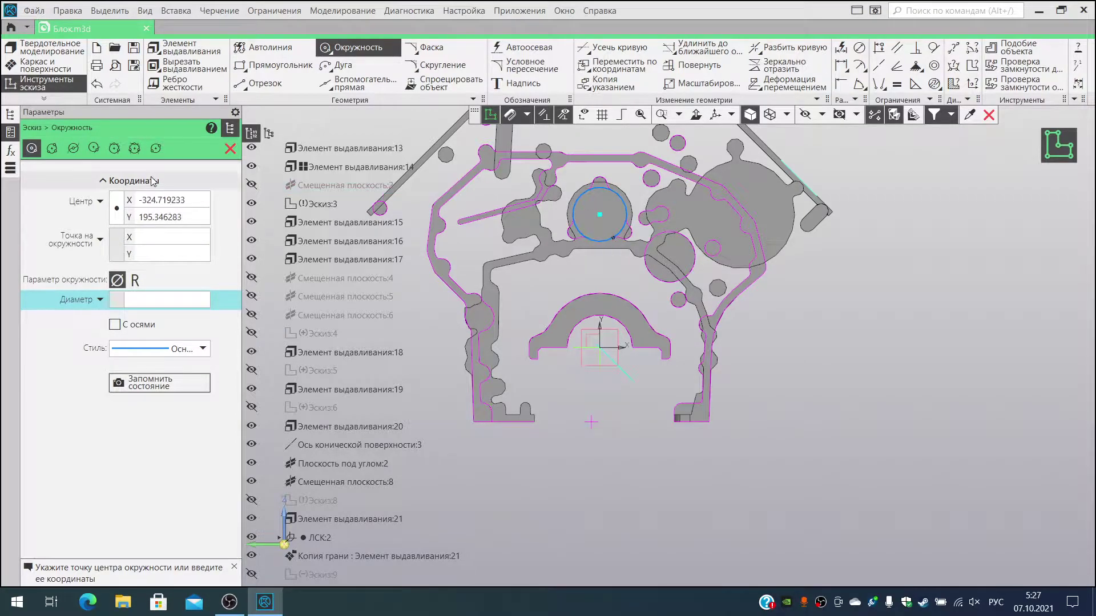
Step: Extrude the circle on Смещенная плоскость:6 symmetrically to a distance of 22 and finish the extrusion command
{"action": "key", "text": "ctrl+z"}
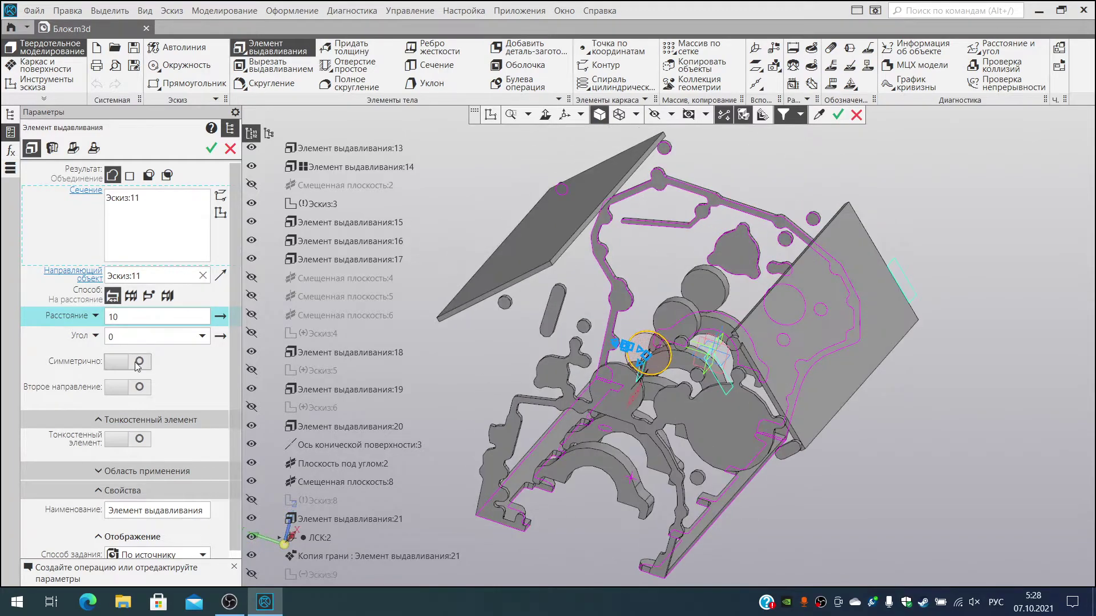
{"action": "left_click", "coordinate": [137, 363]}
{"action": "double_click", "coordinate": [139, 315]}
{"action": "type", "text": "22"}
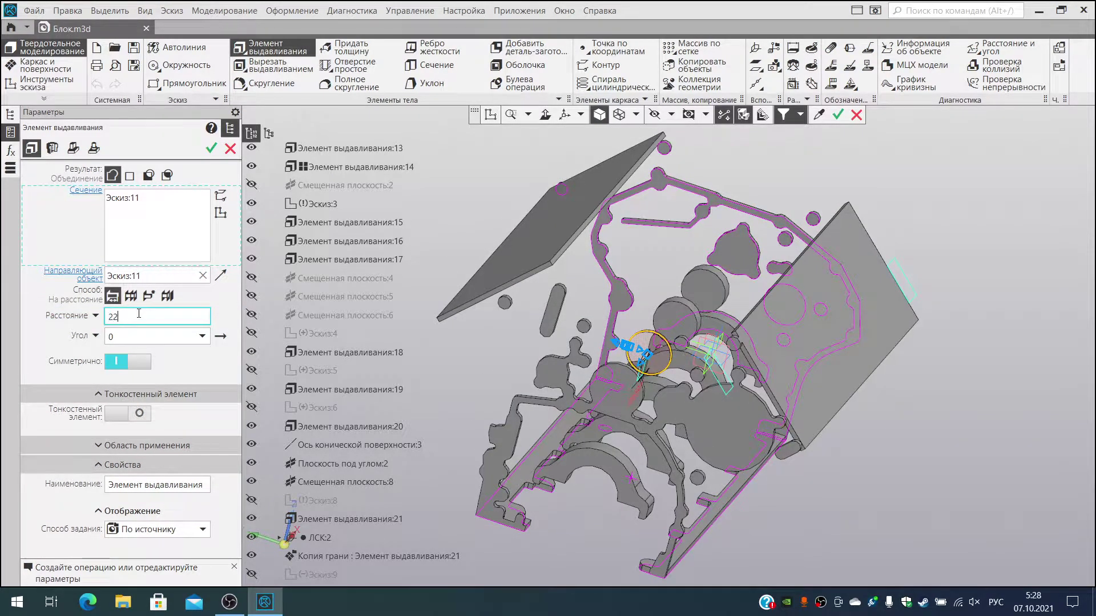
{"action": "key", "text": "Return"}
{"action": "left_click", "coordinate": [211, 148]}
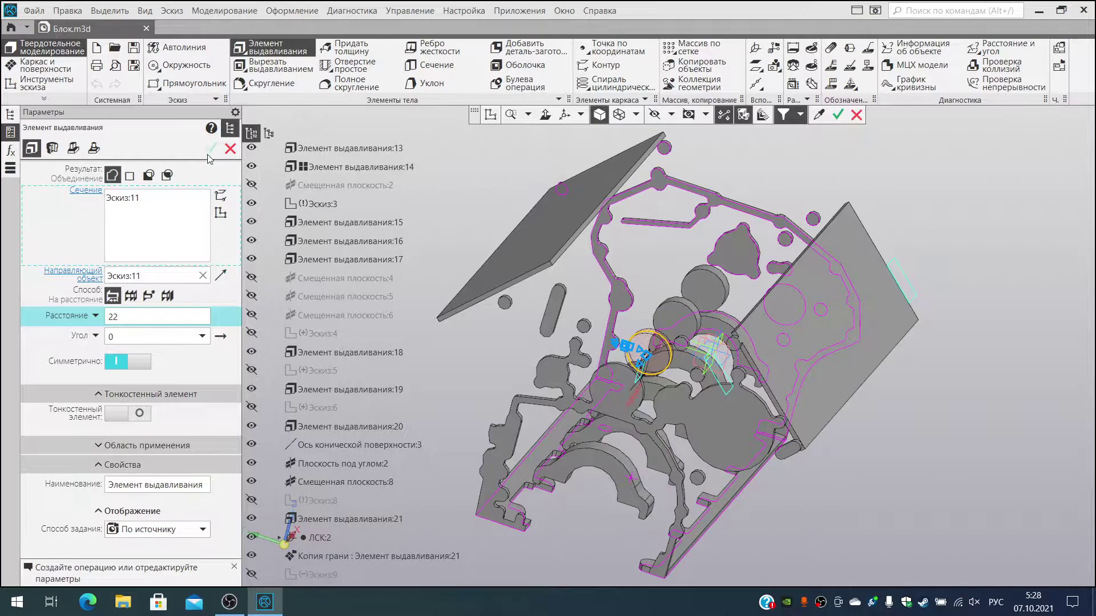
{"action": "middle_click_drag", "start_coordinate": [535, 343], "coordinate": [556, 381]}
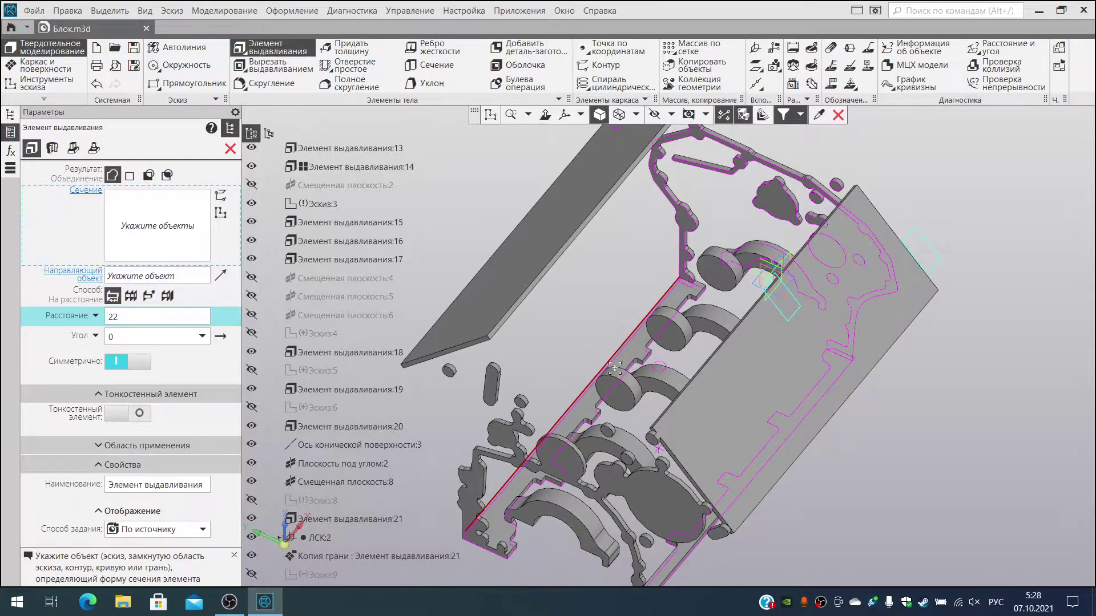
{"action": "middle_click_drag", "start_coordinate": [643, 368], "coordinate": [580, 232], "text": "shift"}
{"action": "left_click", "coordinate": [230, 149]}
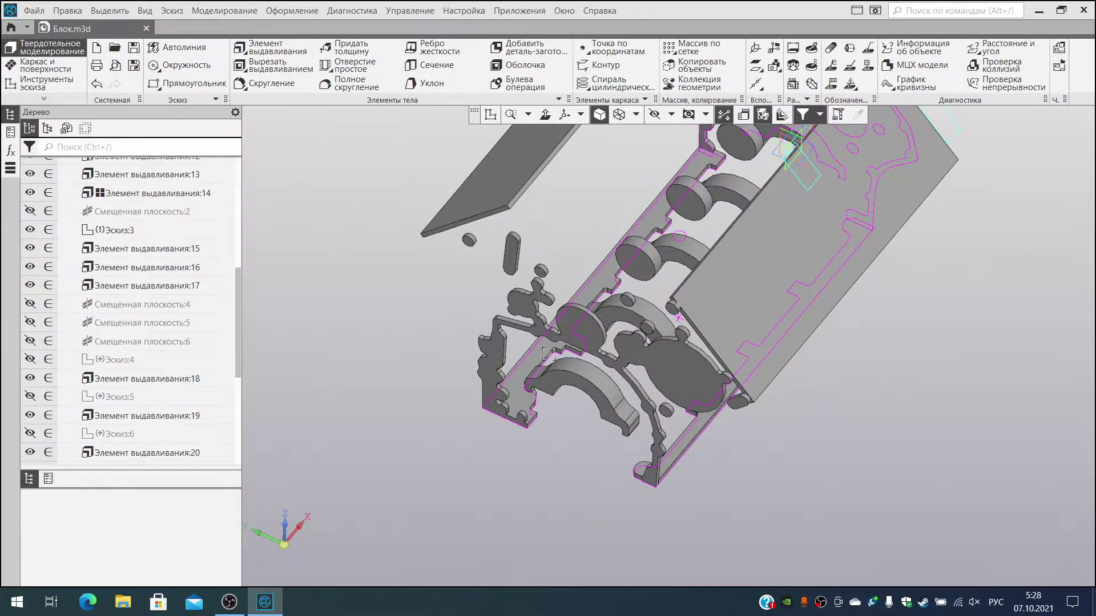
Step: Sketch a circle on the outer face of Элемент выдавливания:12, centred at X 0, Y 183 and matching the 74 mm discs
{"action": "middle_click_drag", "start_coordinate": [536, 343], "coordinate": [555, 347]}
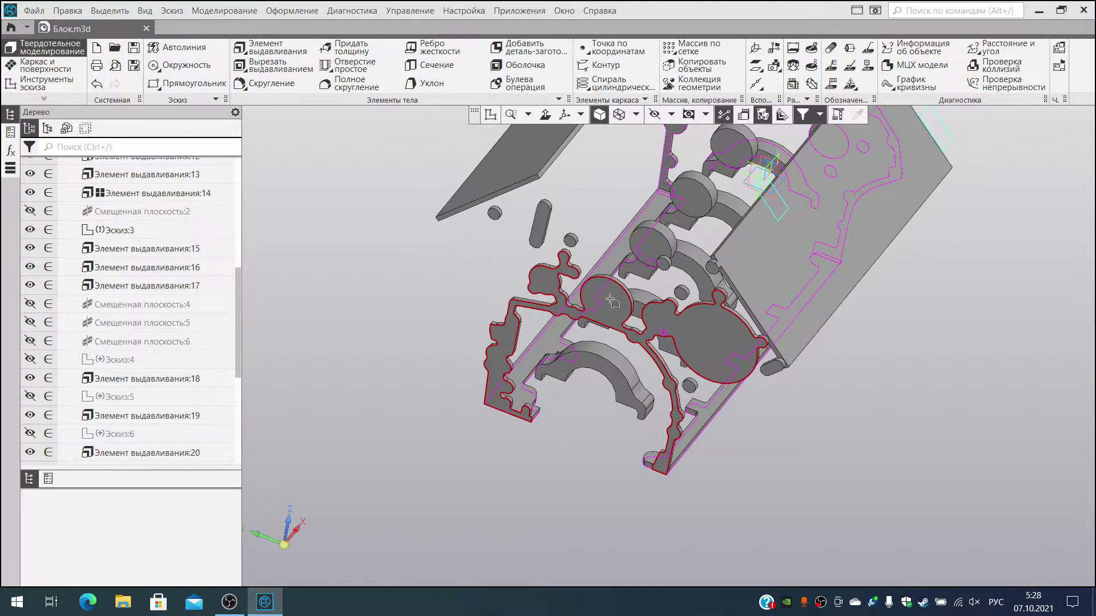
{"action": "left_click", "coordinate": [610, 299]}
{"action": "left_click", "coordinate": [491, 116]}
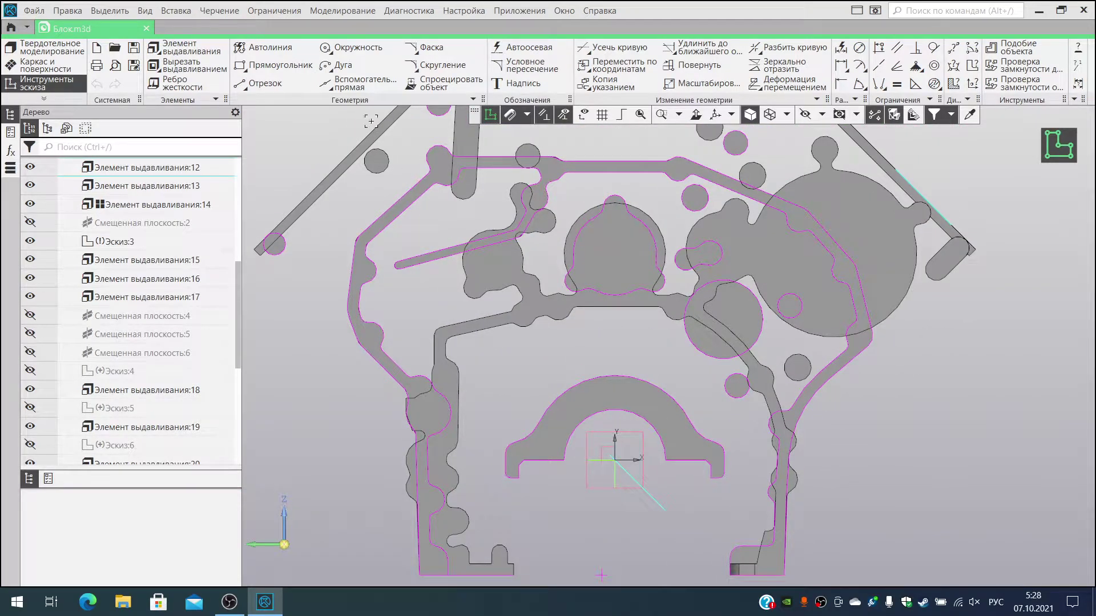
{"action": "left_click", "coordinate": [358, 48]}
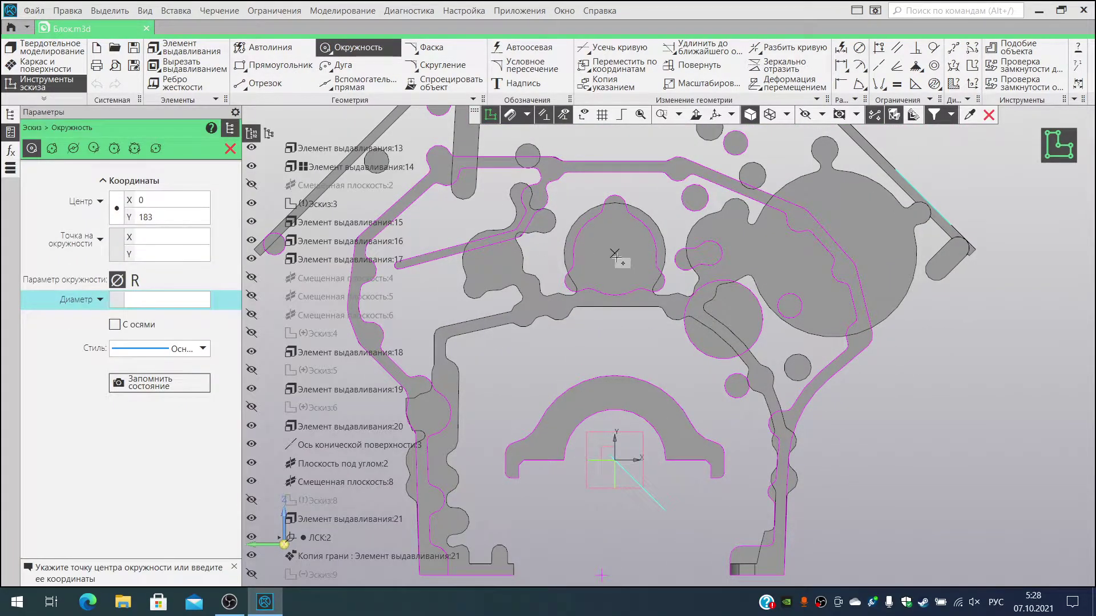
{"action": "left_click", "coordinate": [614, 255]}
{"action": "left_click", "coordinate": [642, 284]}
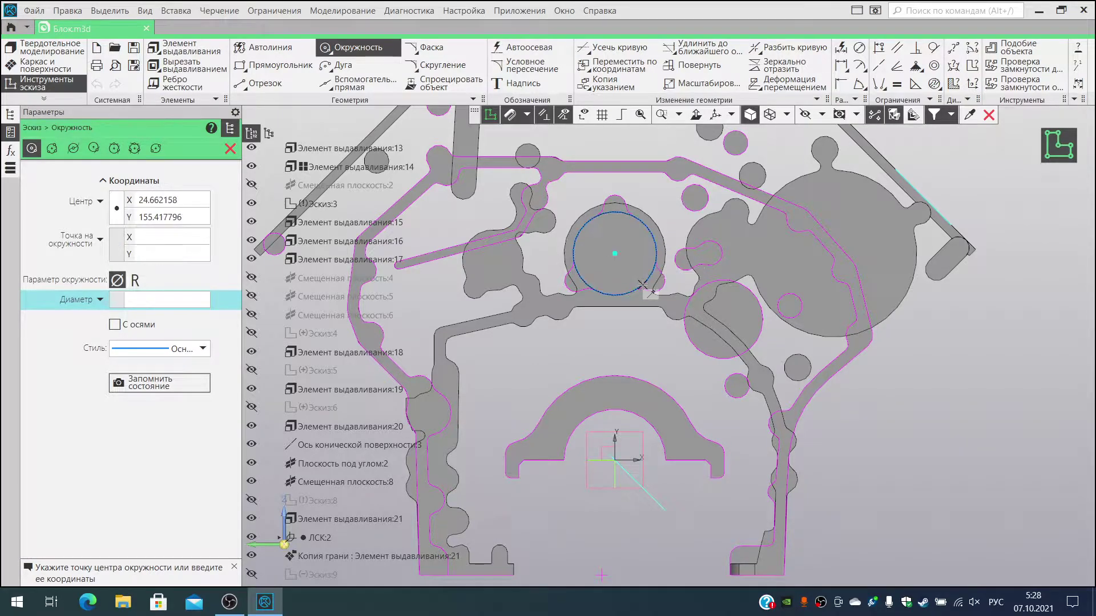
Step: Extrude this circle 32 in the reversed direction, towards the inside of the block, and finish the extrusion command
{"action": "left_click", "coordinate": [200, 52]}
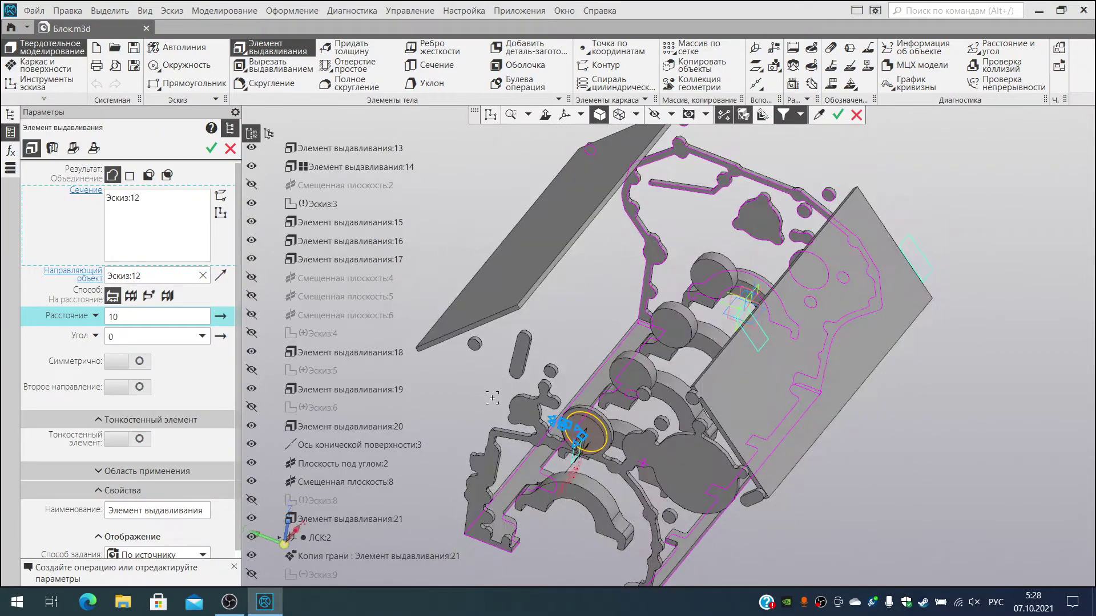
{"action": "left_click", "coordinate": [220, 316]}
{"action": "left_click", "coordinate": [156, 317]}
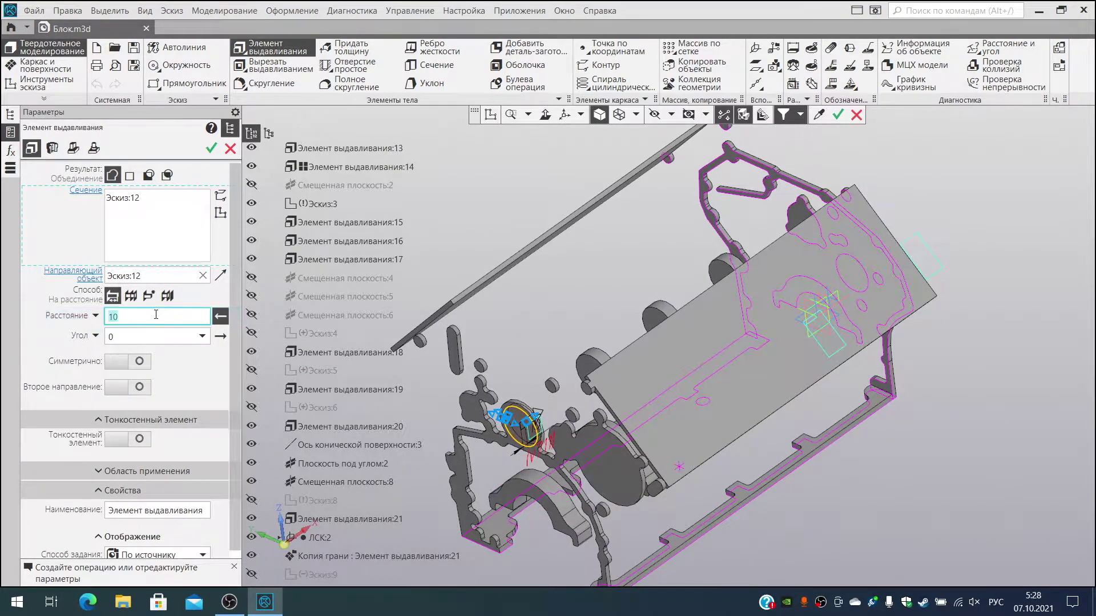
{"action": "type", "text": "22"}
{"action": "key", "text": "Return"}
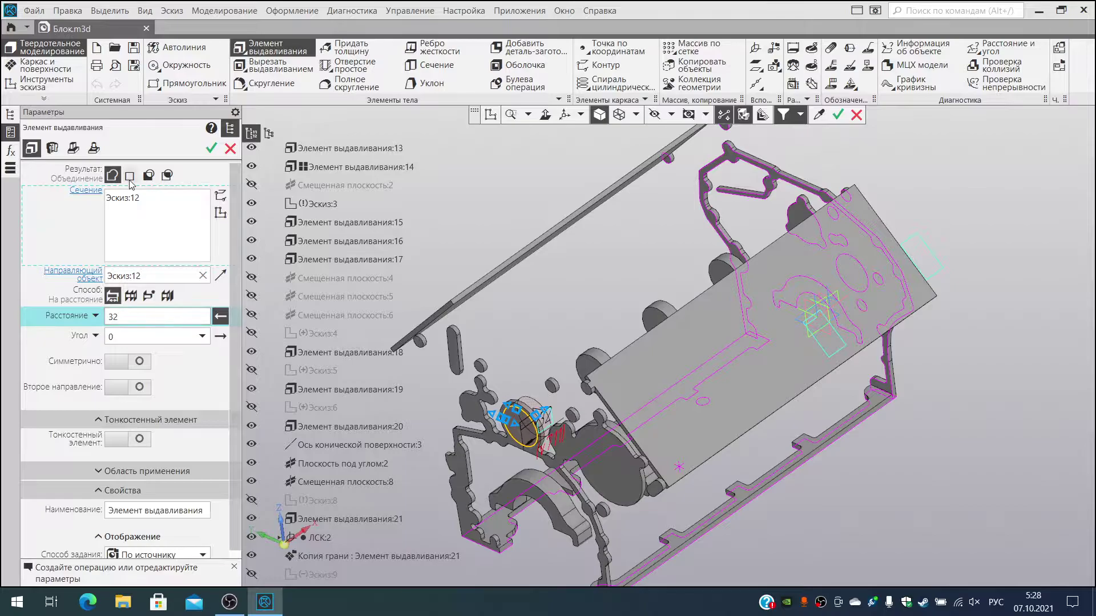
{"action": "left_click", "coordinate": [211, 148]}
{"action": "middle_click_drag", "start_coordinate": [693, 487], "coordinate": [659, 397]}
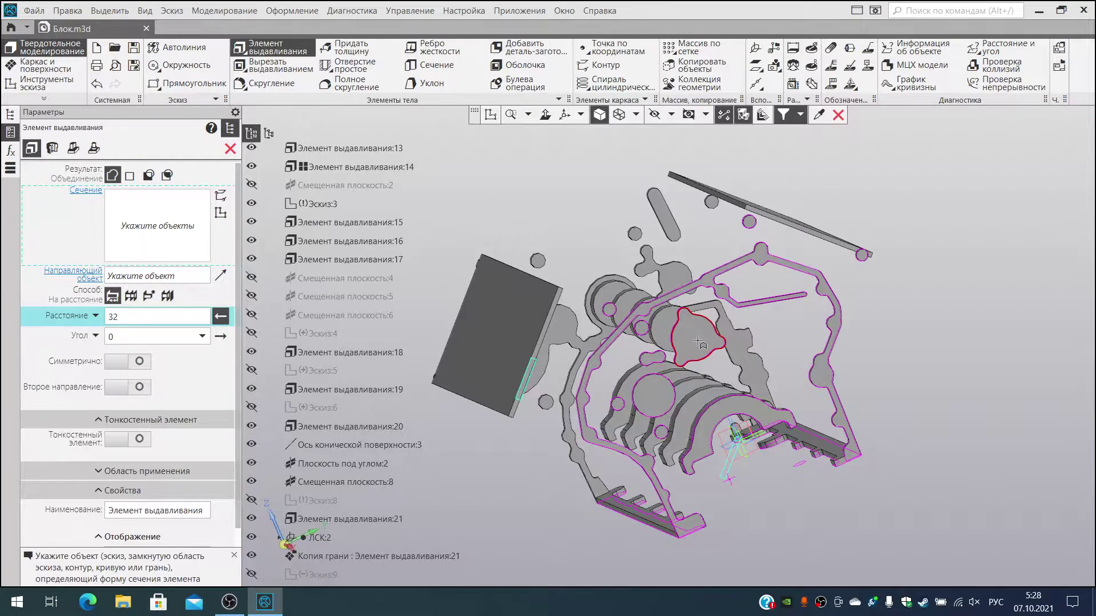
{"action": "key", "text": "Escape"}
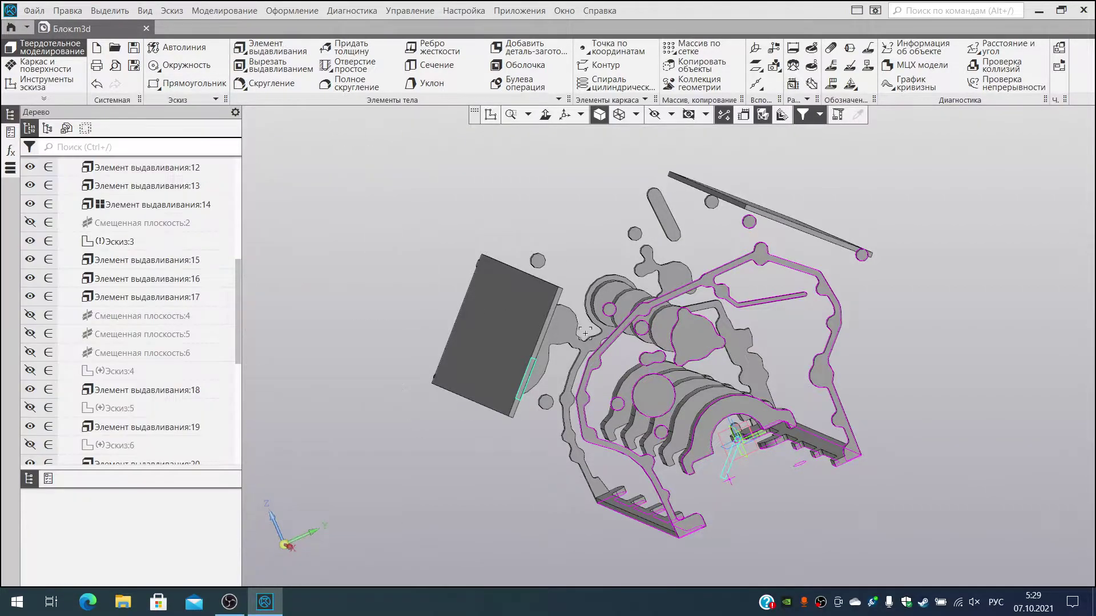
Step: Sketch a circle of diameter 74 on the three-lobed face at the opposite end, centred at X 0, Y 183
{"action": "left_click", "coordinate": [679, 355]}
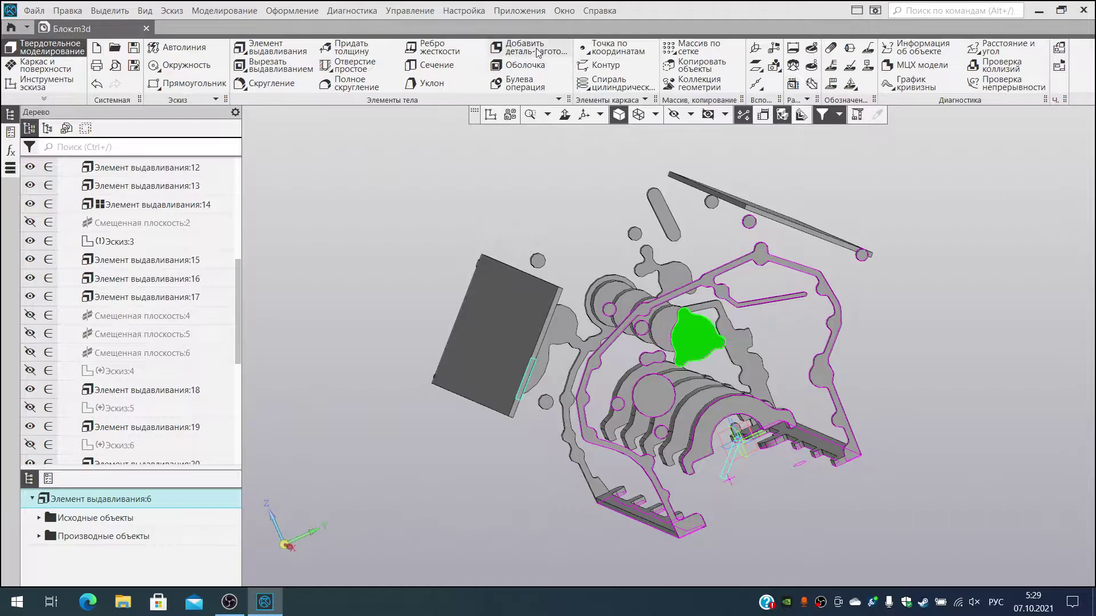
{"action": "left_click", "coordinate": [491, 114]}
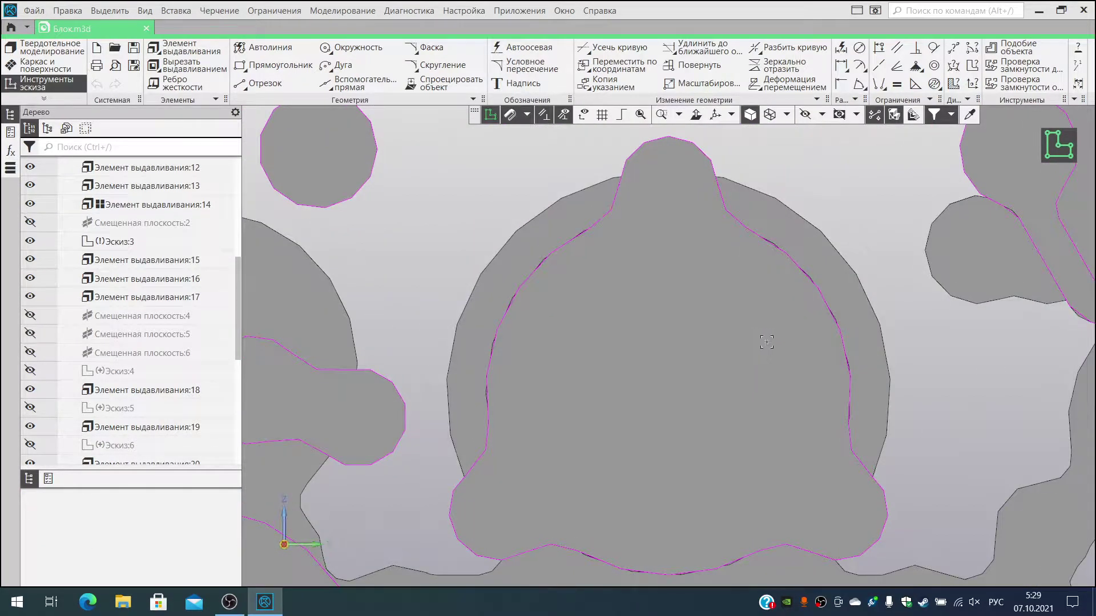
{"action": "scroll", "coordinate": [766, 342], "scroll_direction": "down", "scroll_amount": 8}
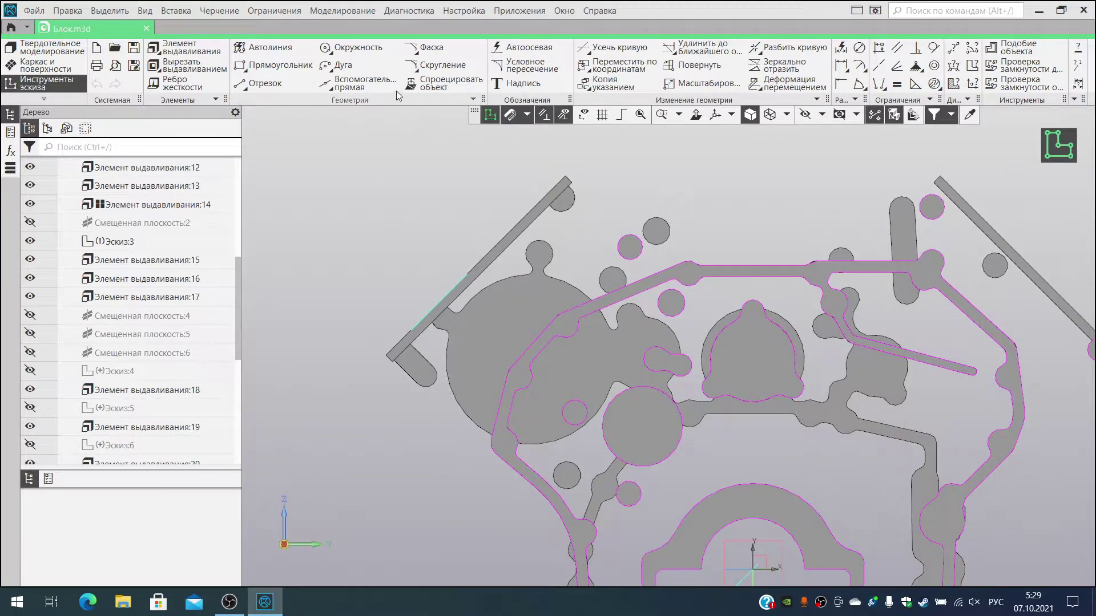
{"action": "left_click", "coordinate": [355, 48]}
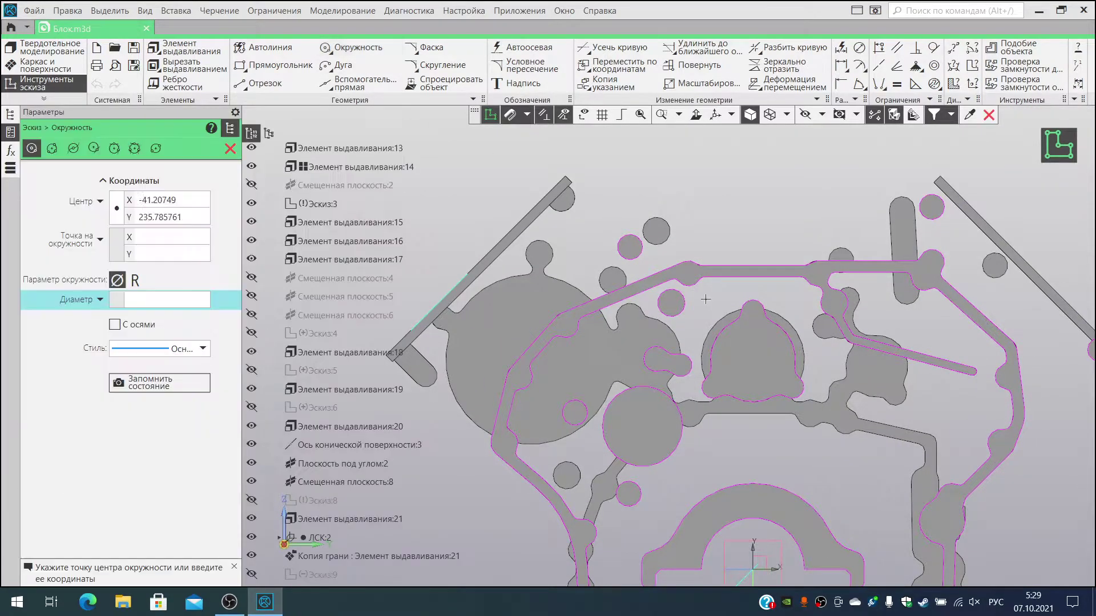
{"action": "left_click", "coordinate": [753, 360]}
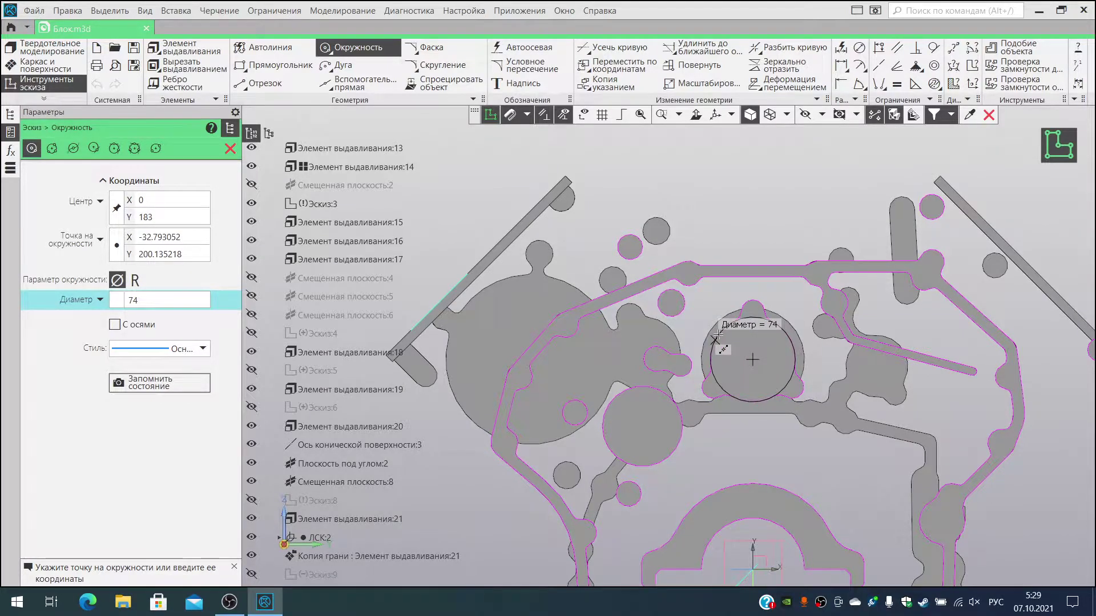
{"action": "left_click", "coordinate": [716, 336]}
Step: Extrude the circle on the three-lobed face 32 in the reversed direction and finish the extrusion command
{"action": "left_click", "coordinate": [201, 45]}
{"action": "middle_click_drag", "start_coordinate": [606, 356], "coordinate": [761, 412]}
{"action": "left_click", "coordinate": [220, 316]}
{"action": "left_click", "coordinate": [149, 314]}
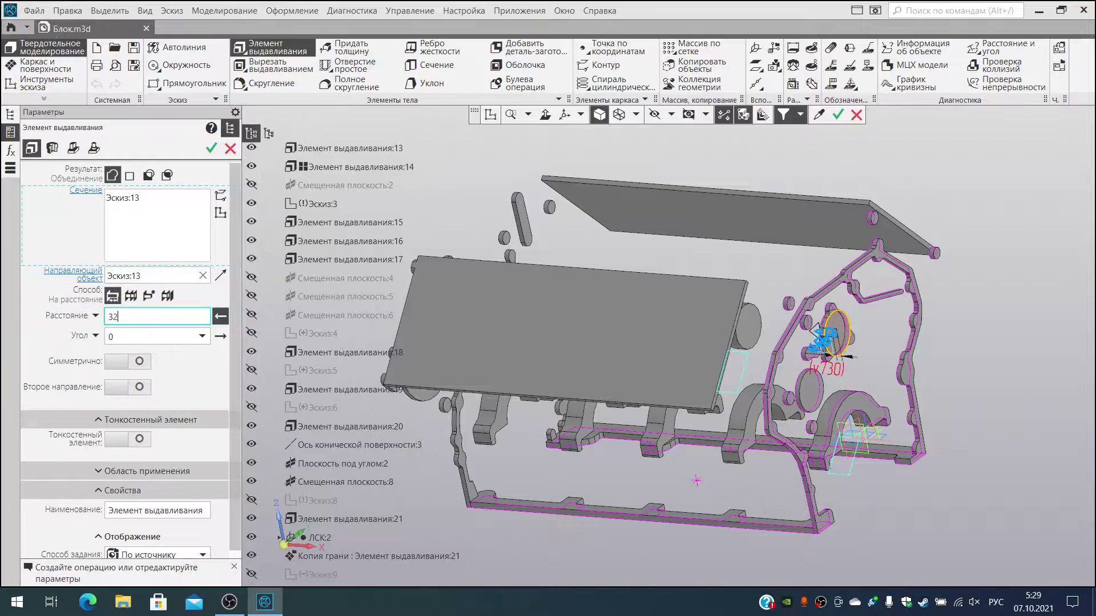
{"action": "key", "text": "Return"}
{"action": "left_click", "coordinate": [211, 149]}
{"action": "middle_click_drag", "start_coordinate": [942, 437], "coordinate": [1052, 480]}
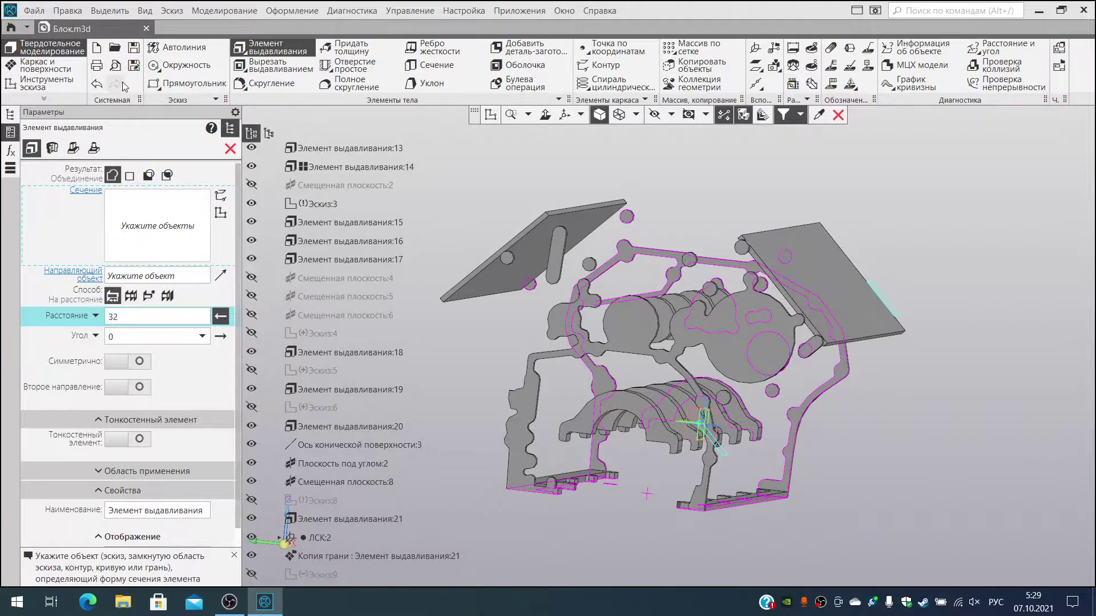
{"action": "left_click", "coordinate": [231, 149]}
Step: Sketch a circle of diameter 64.5 on the disc face of Элемент выдавливания:12, centred at X 0, Y 183
{"action": "mouse_move", "coordinate": [781, 470]}
{"action": "middle_mouse_down"}
{"action": "mouse_move", "coordinate": [656, 365]}
{"action": "mouse_move", "coordinate": [788, 475]}
{"action": "mouse_move", "coordinate": [779, 469]}
{"action": "middle_mouse_up"}
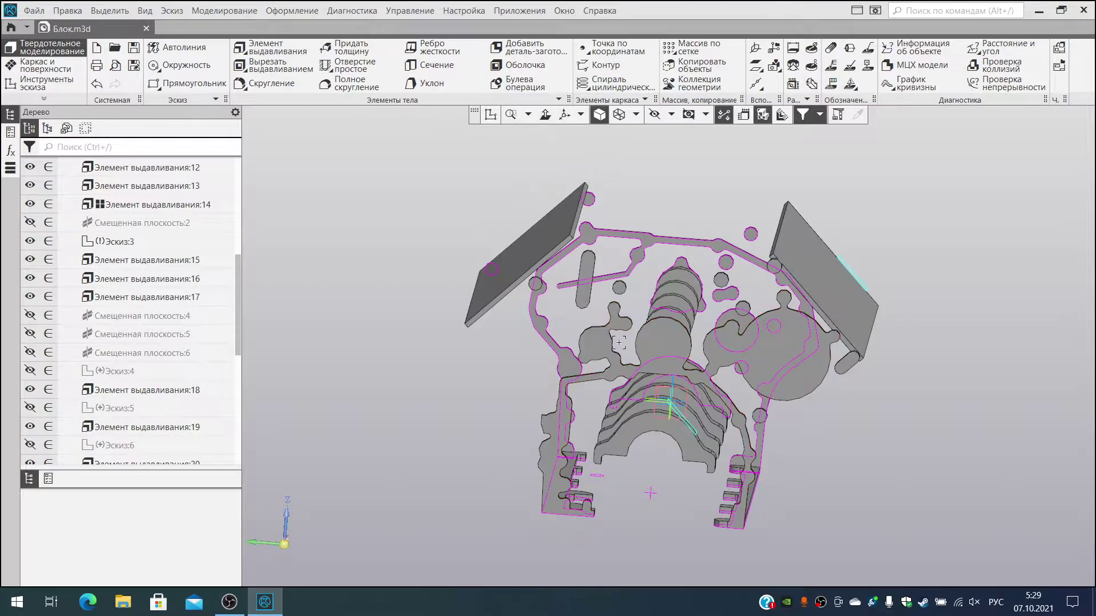
{"action": "left_click", "coordinate": [671, 344]}
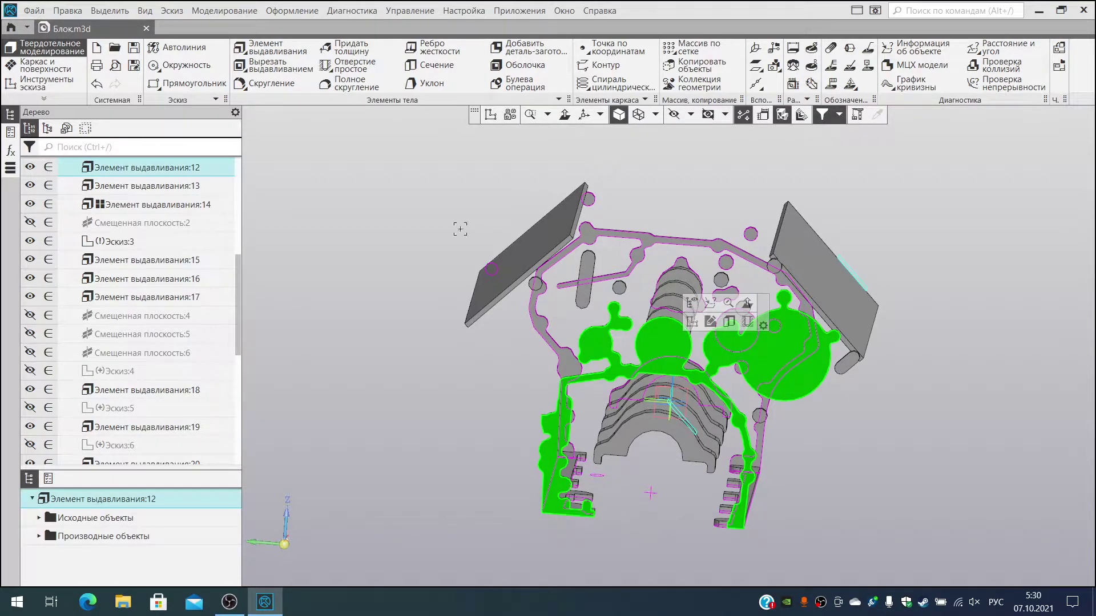
{"action": "left_click", "coordinate": [490, 115]}
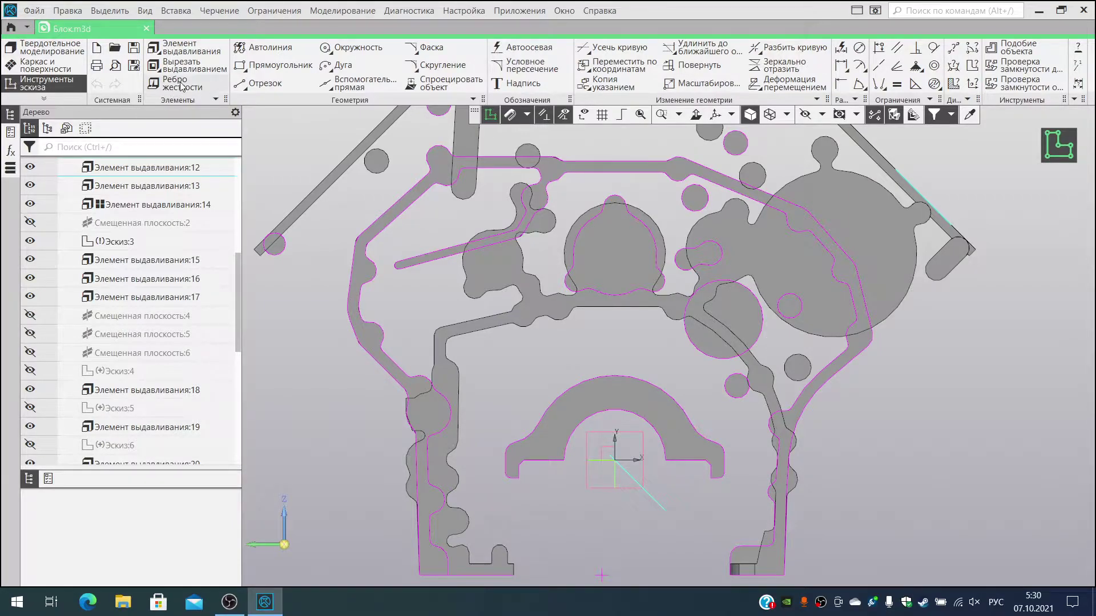
{"action": "left_click", "coordinate": [354, 52]}
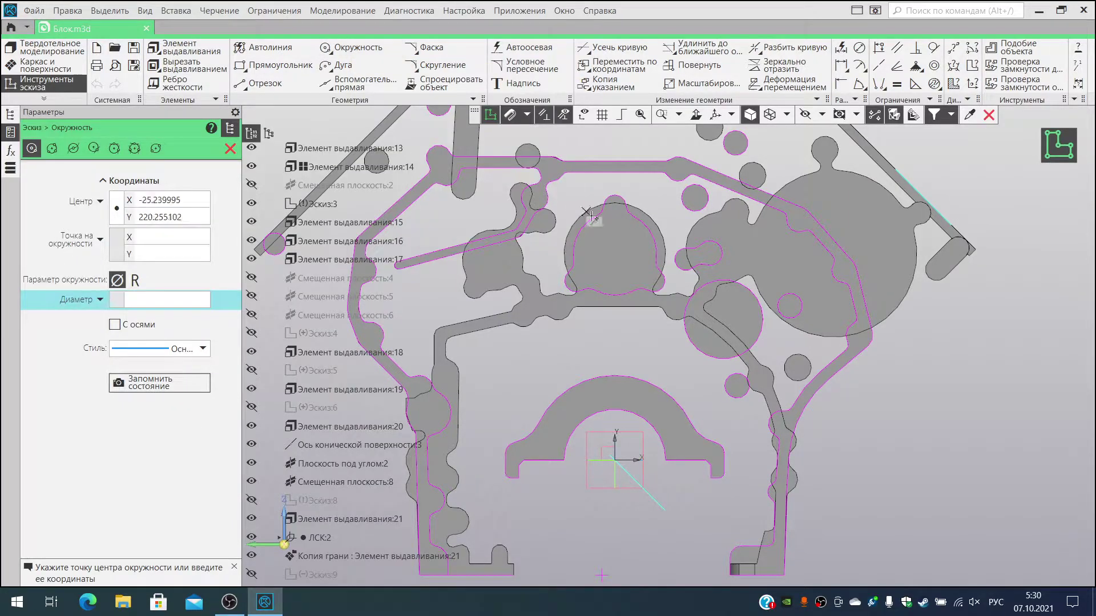
{"action": "left_click", "coordinate": [614, 253]}
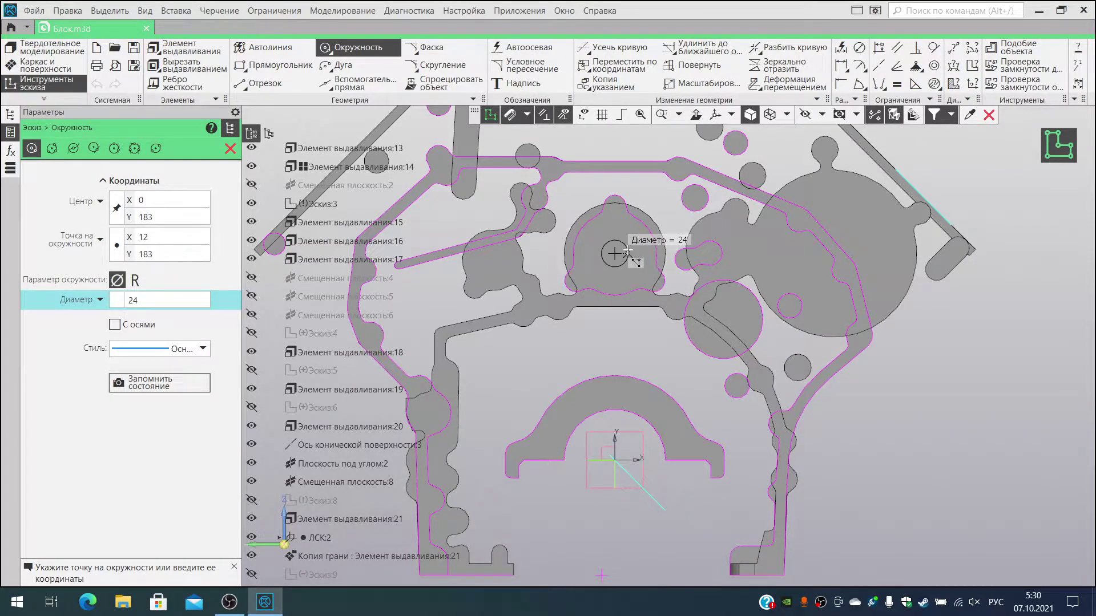
{"action": "type", "text": "64,5"}
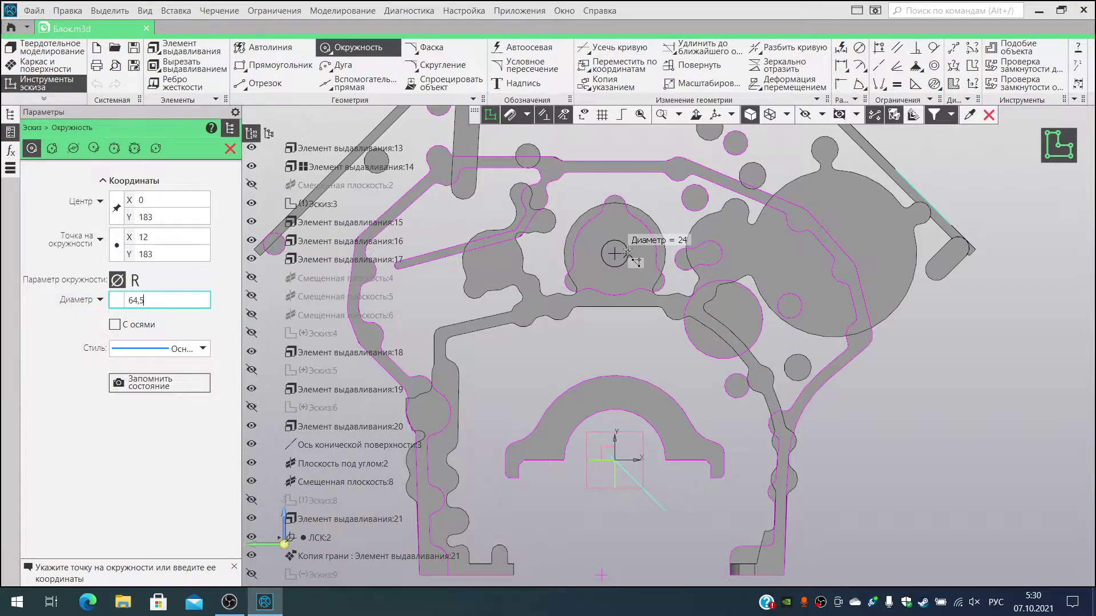
{"action": "key", "text": "Return"}
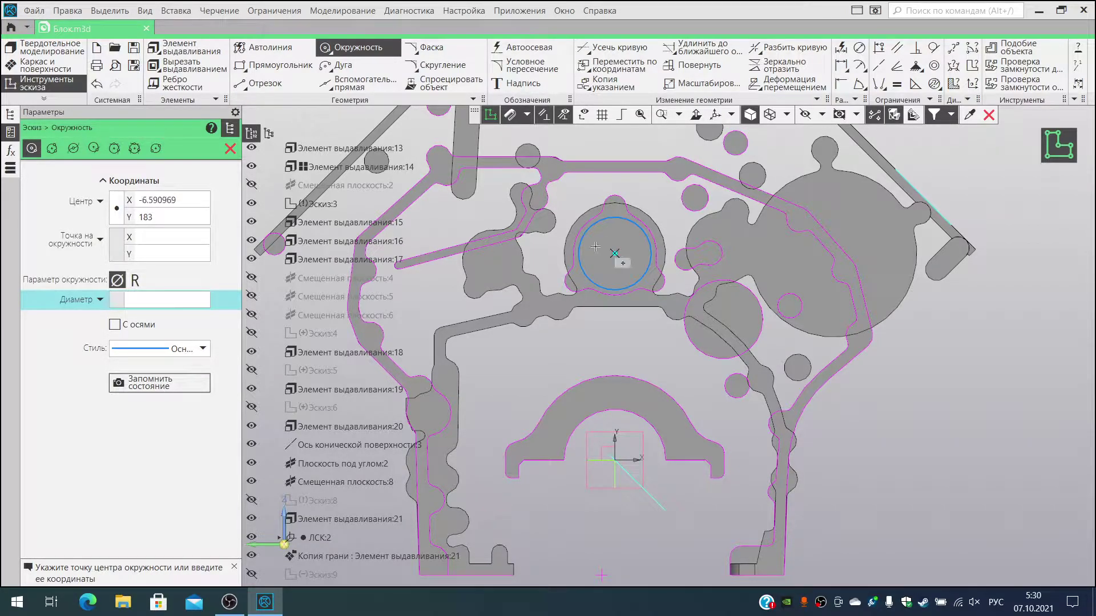
Step: Cut the circle by extrusion through all, using only this sketch as section, to bore through the aligned discs
{"action": "left_click", "coordinate": [169, 62]}
{"action": "middle_click_drag", "start_coordinate": [531, 339], "coordinate": [621, 417]}
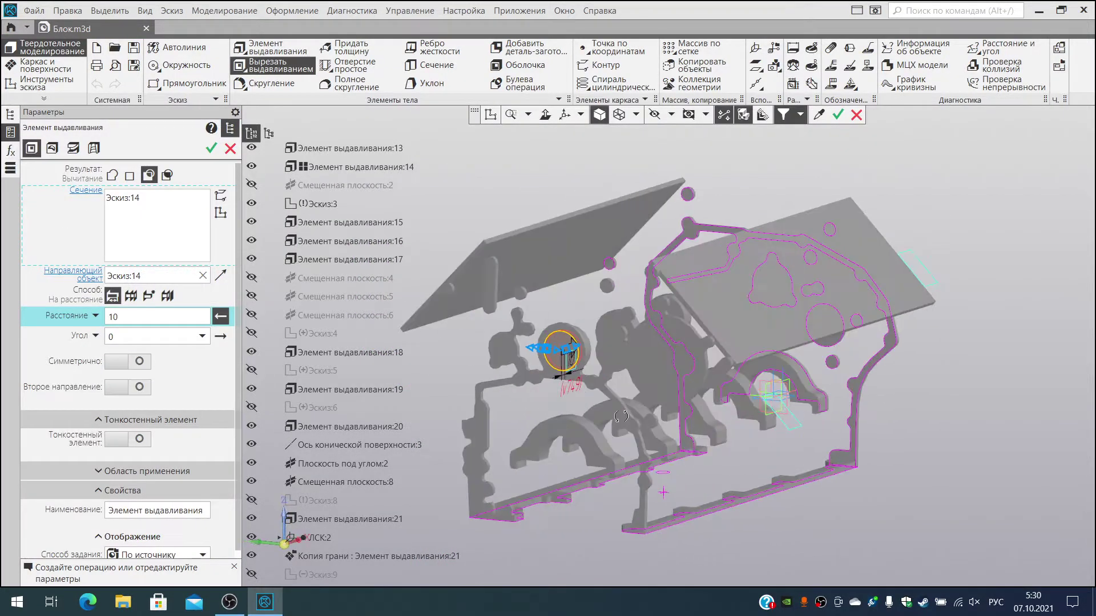
{"action": "left_click", "coordinate": [131, 296]}
{"action": "left_click", "coordinate": [335, 334]}
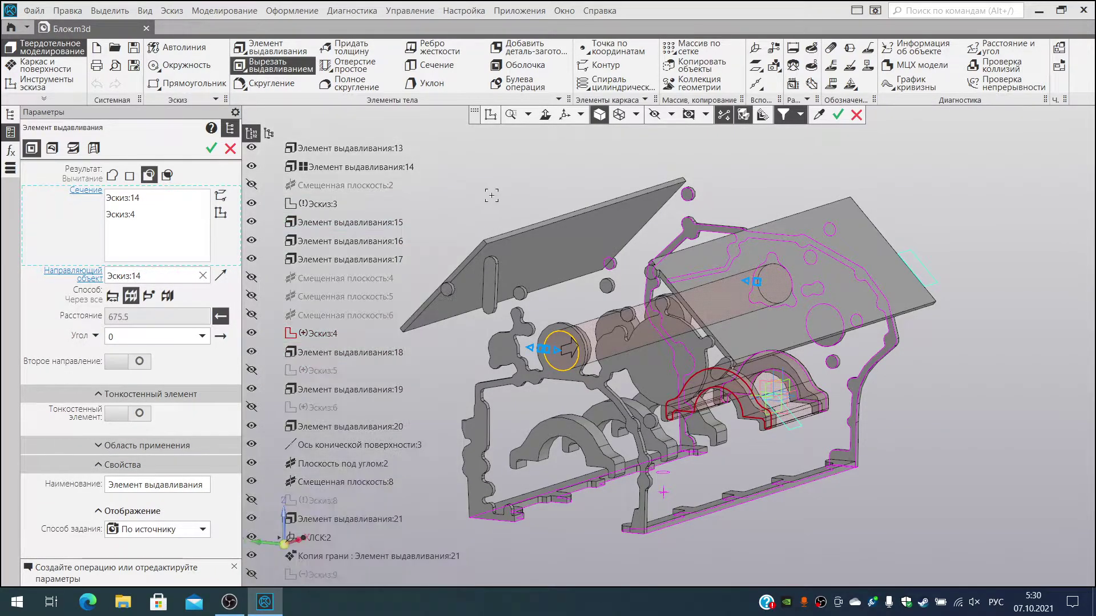
{"action": "left_click", "coordinate": [292, 336]}
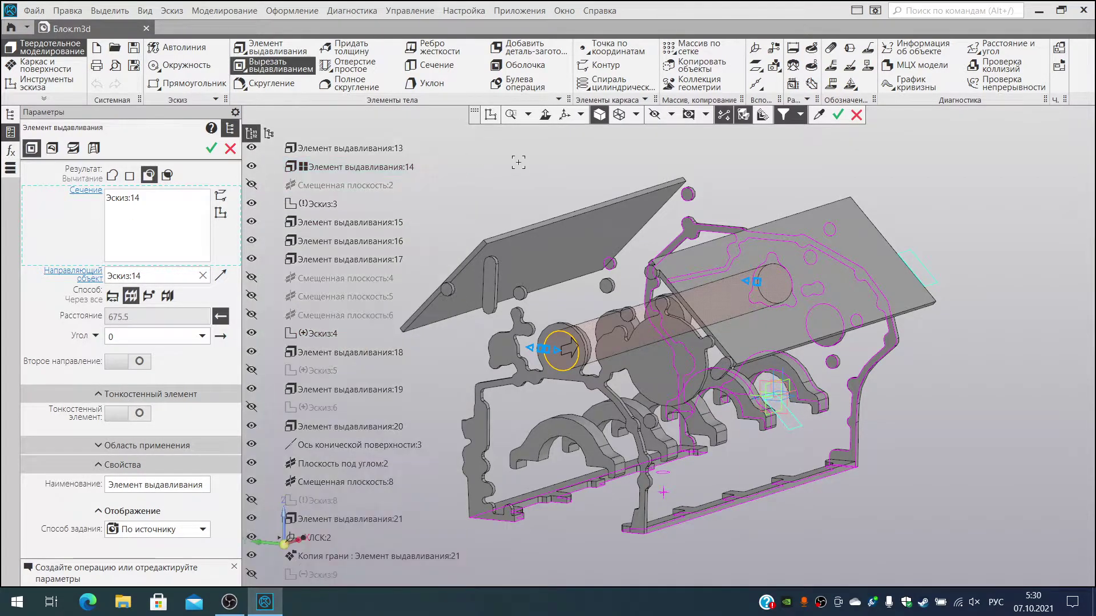
{"action": "middle_click_drag", "start_coordinate": [318, 194], "coordinate": [320, 210]}
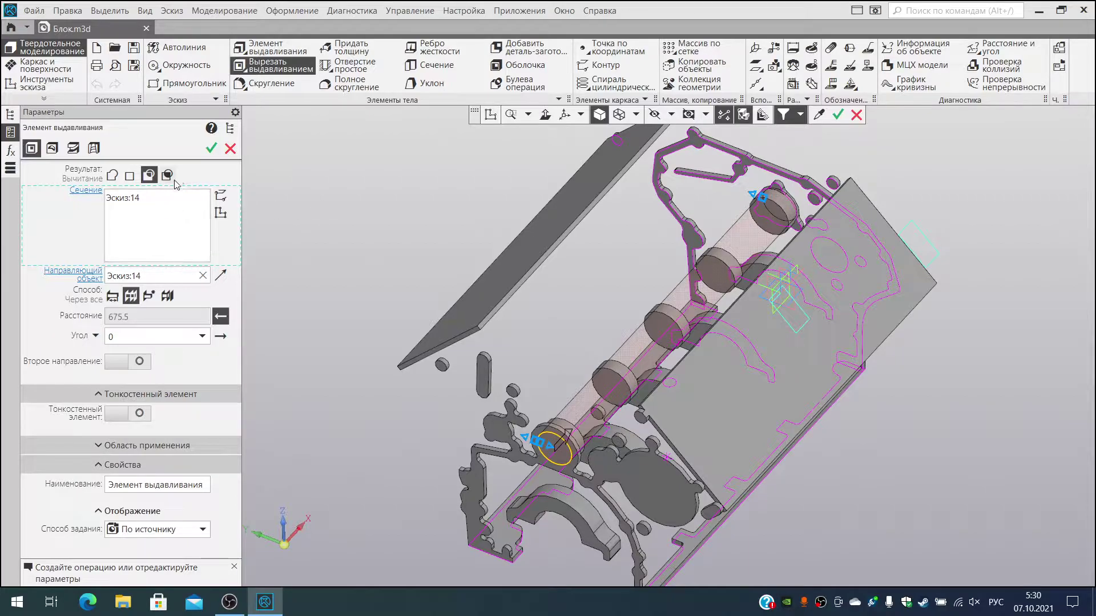
{"action": "left_click", "coordinate": [211, 149]}
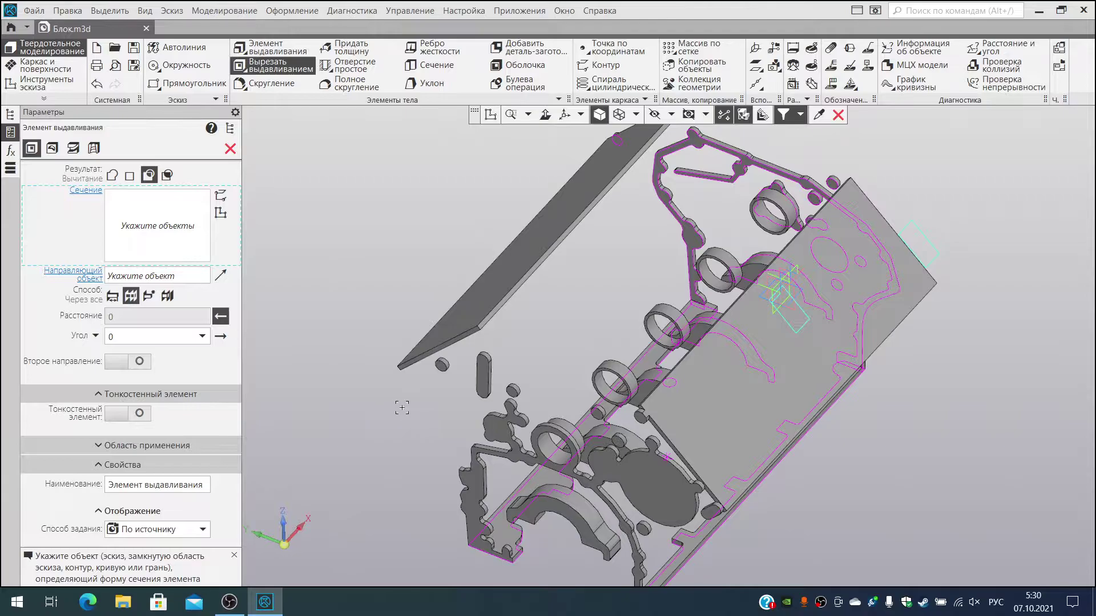
Step: Start a fillet of radius 3 and select the inward-facing edge of the end ring beside the large disc
{"action": "middle_click_drag", "start_coordinate": [421, 472], "coordinate": [428, 448]}
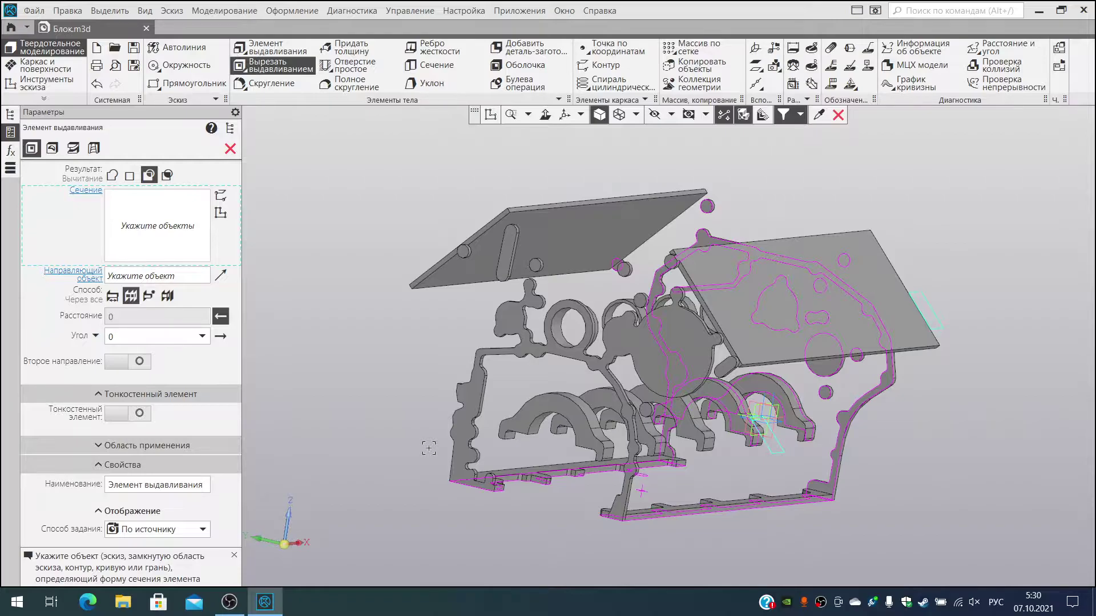
{"action": "middle_click_drag", "start_coordinate": [485, 474], "coordinate": [457, 485]}
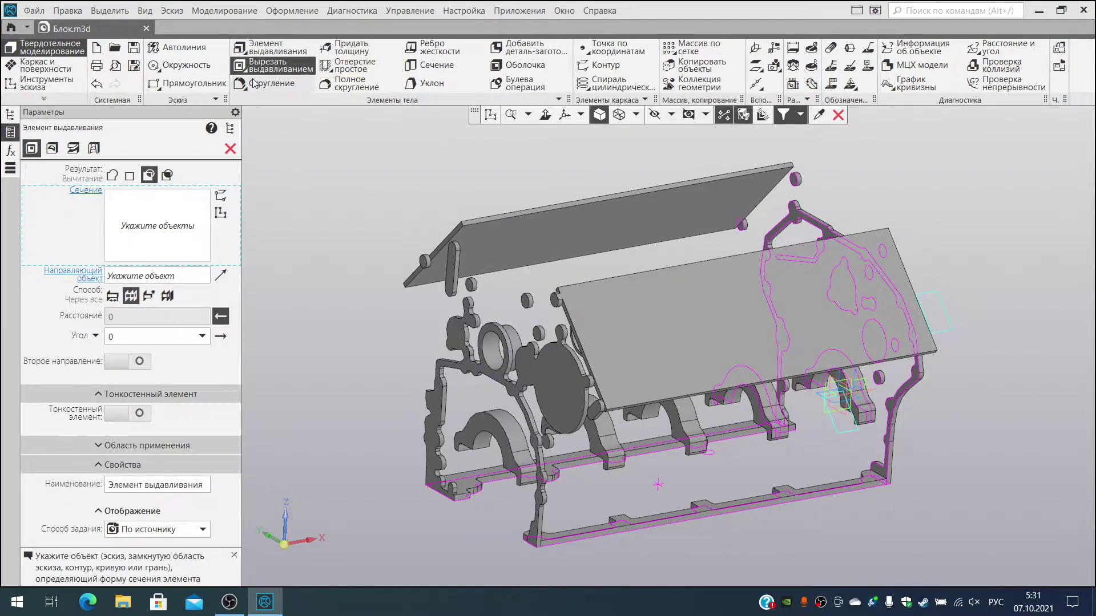
{"action": "left_click", "coordinate": [291, 86]}
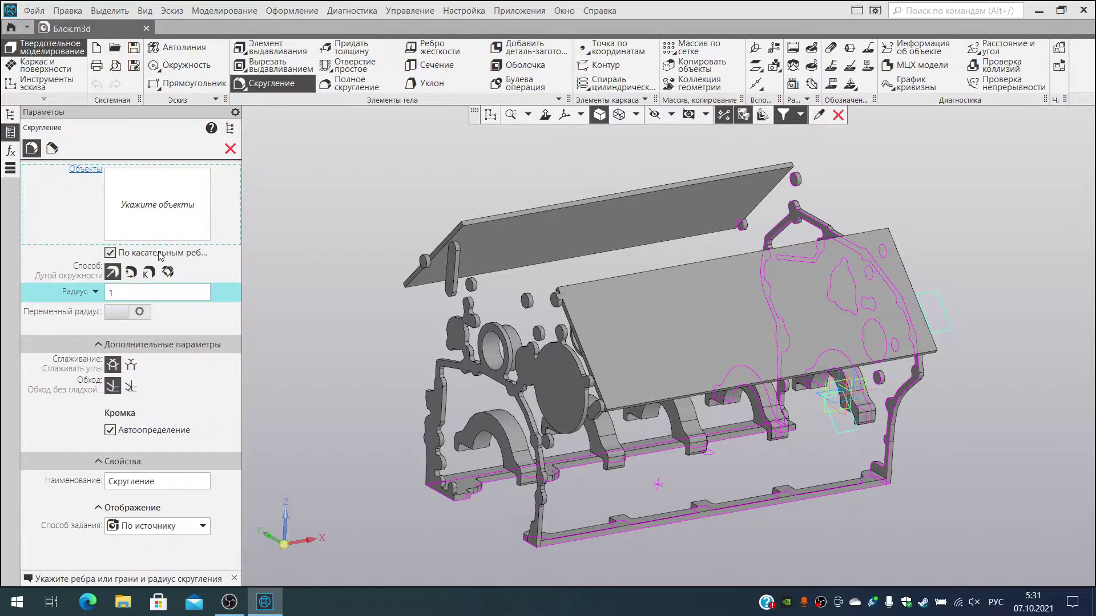
{"action": "type", "text": "3"}
{"action": "middle_click_drag", "start_coordinate": [365, 422], "coordinate": [394, 320]}
{"action": "scroll", "coordinate": [394, 269], "scroll_direction": "up", "scroll_amount": 8}
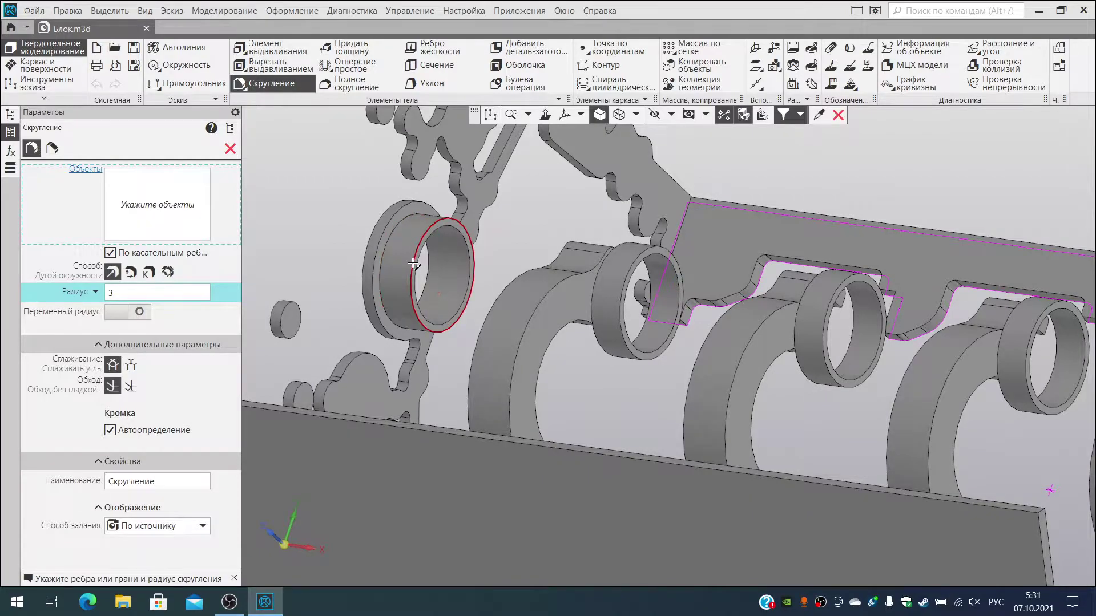
{"action": "left_click", "coordinate": [442, 276]}
{"action": "middle_click_drag", "start_coordinate": [604, 315], "coordinate": [673, 334]}
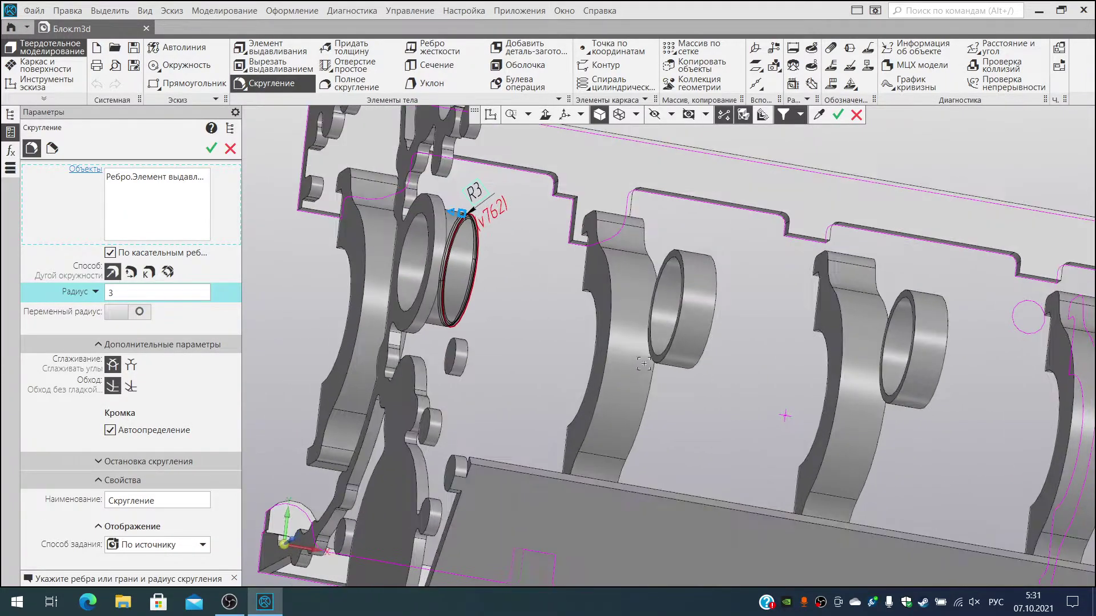
Step: Add the outer faces of the three middle rings and the opposite end ring's inward edge, apply the fillet and finish the command
{"action": "left_click", "coordinate": [689, 354]}
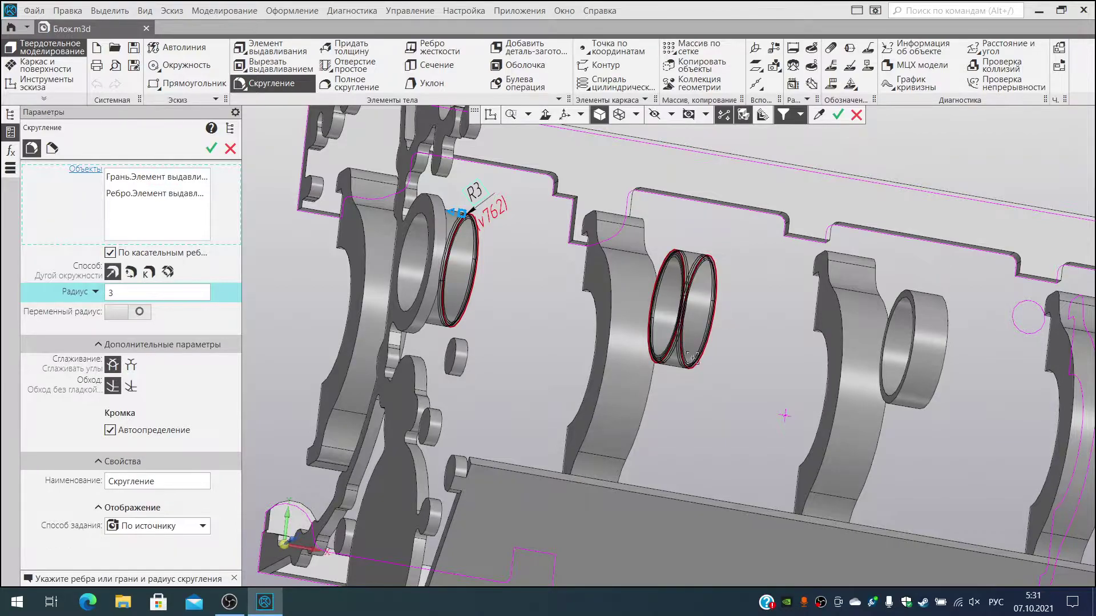
{"action": "left_click", "coordinate": [890, 365]}
{"action": "middle_click_drag", "start_coordinate": [890, 366], "coordinate": [572, 387]}
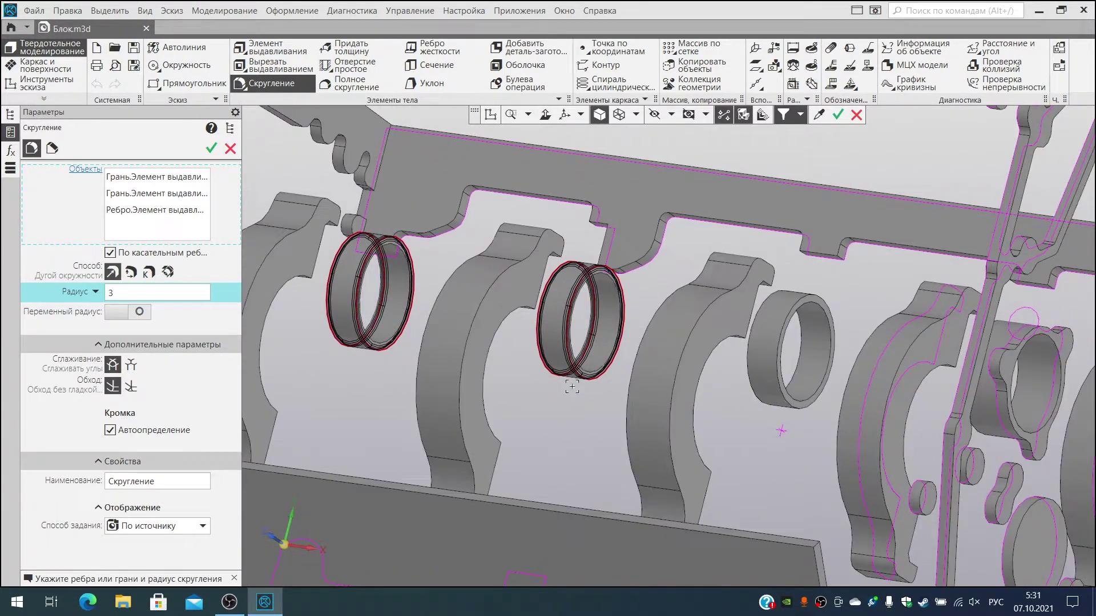
{"action": "left_click", "coordinate": [772, 332]}
{"action": "middle_click_drag", "start_coordinate": [772, 332], "coordinate": [732, 354]}
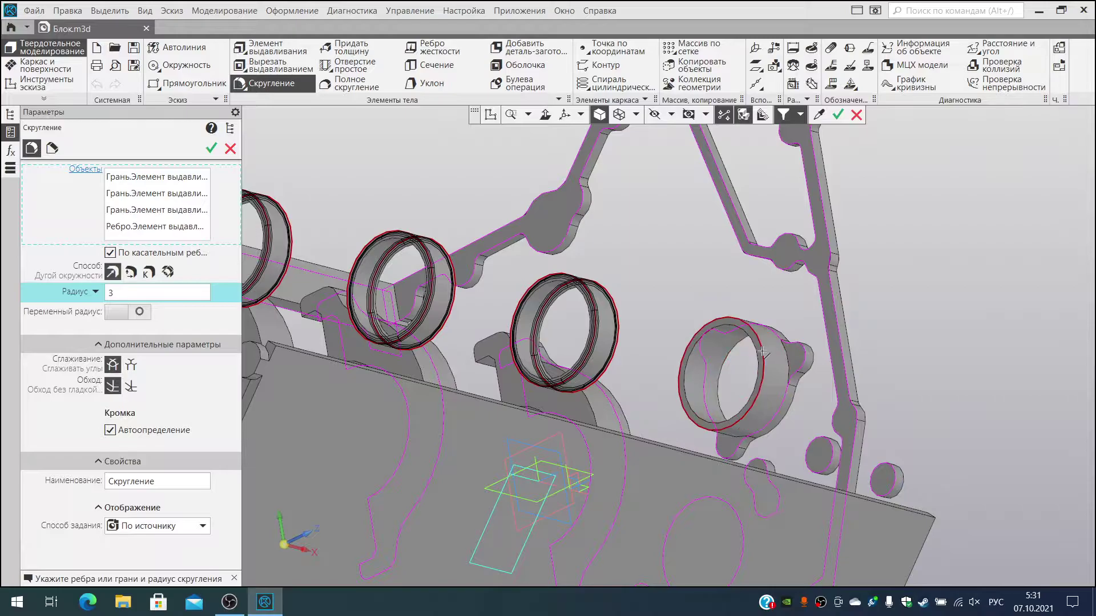
{"action": "left_click", "coordinate": [718, 357]}
{"action": "left_click", "coordinate": [211, 148]}
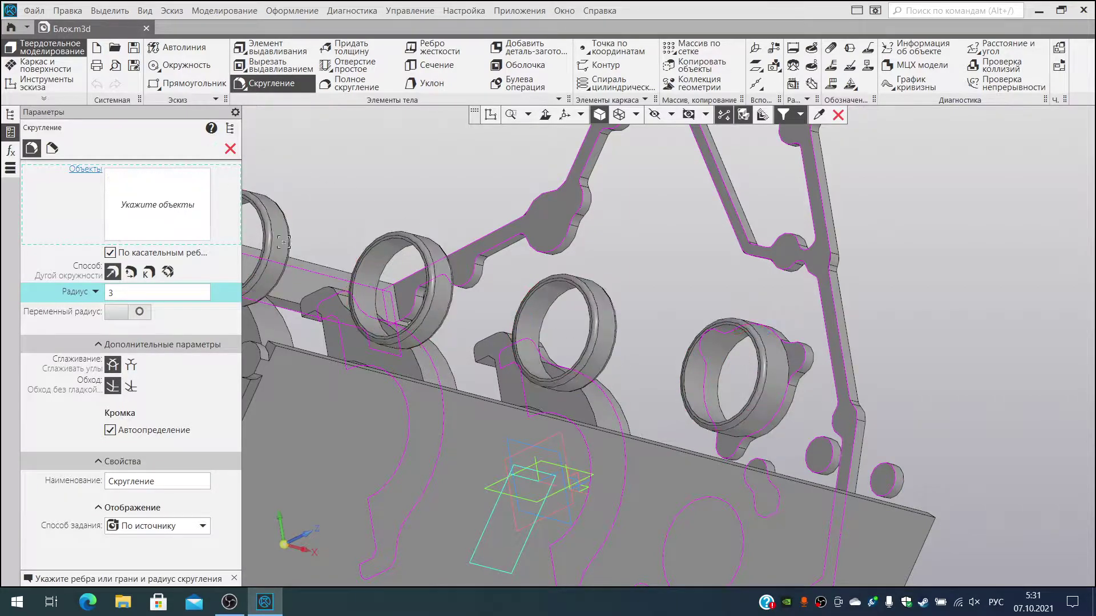
{"action": "scroll", "coordinate": [431, 369], "scroll_direction": "down", "scroll_amount": 3}
{"action": "middle_click_drag", "start_coordinate": [432, 369], "coordinate": [587, 312]}
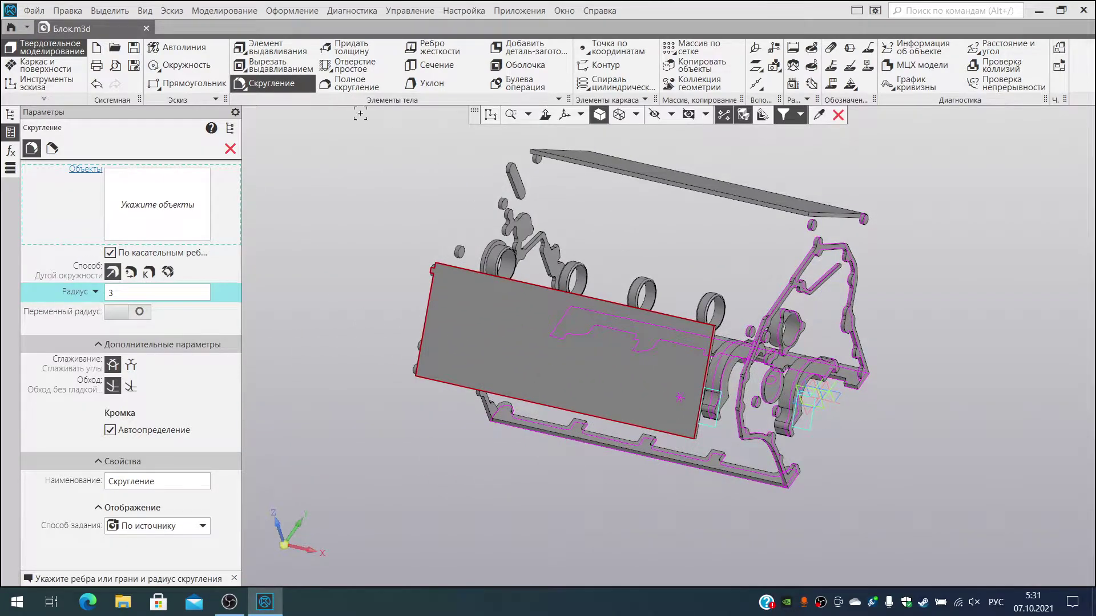
{"action": "left_click", "coordinate": [230, 149]}
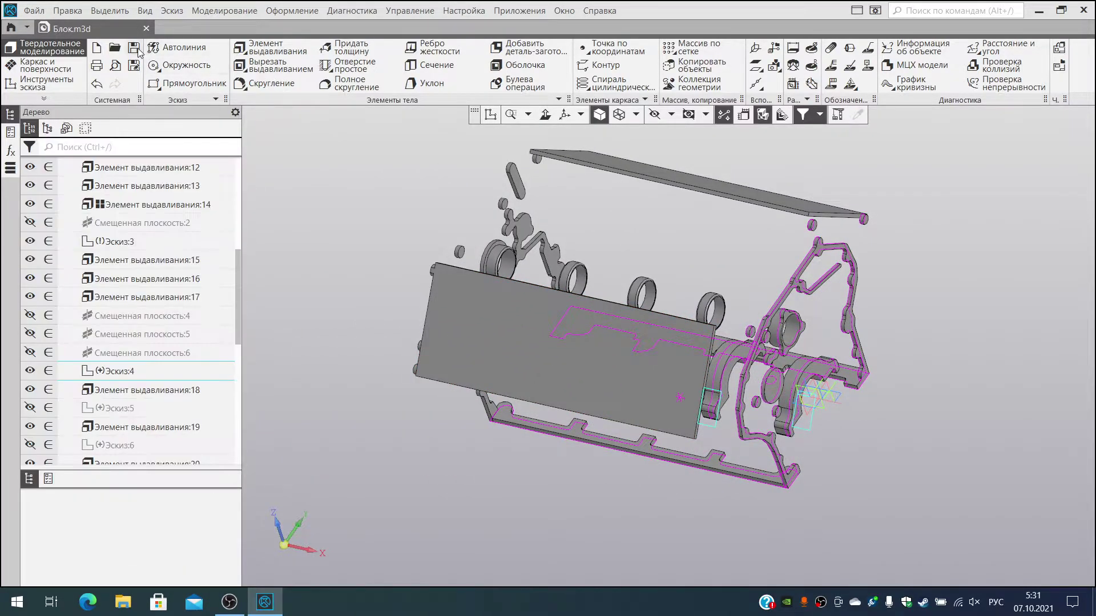
Step: Start an offset plane from the underside of a bearing arch's foot, with the direction reversed towards the rings
{"action": "middle_click_drag", "start_coordinate": [433, 423], "coordinate": [547, 466]}
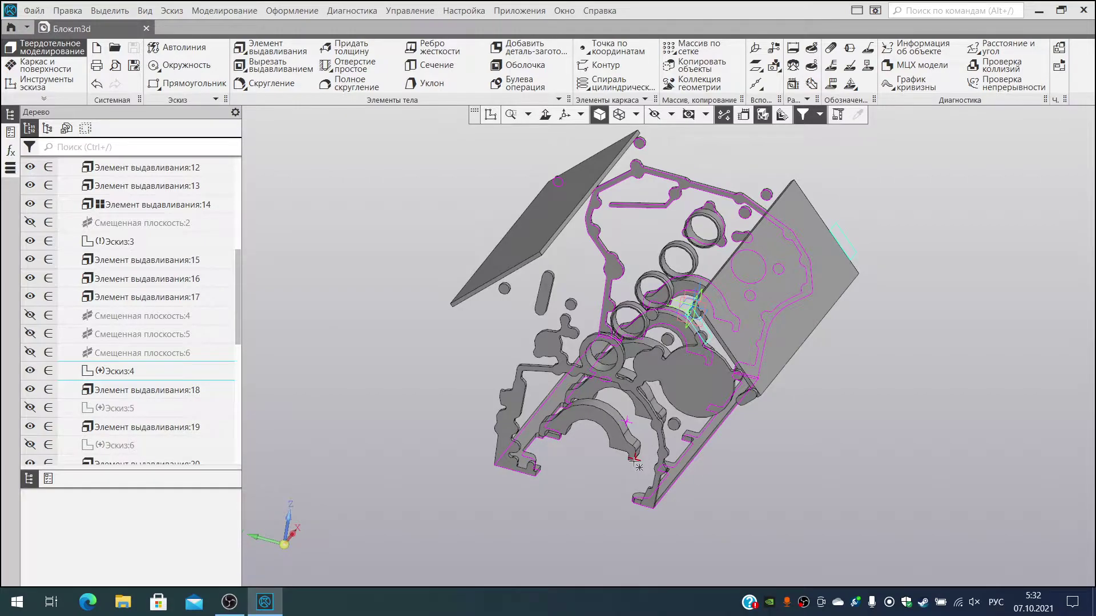
{"action": "middle_click_drag", "start_coordinate": [603, 460], "coordinate": [600, 371]}
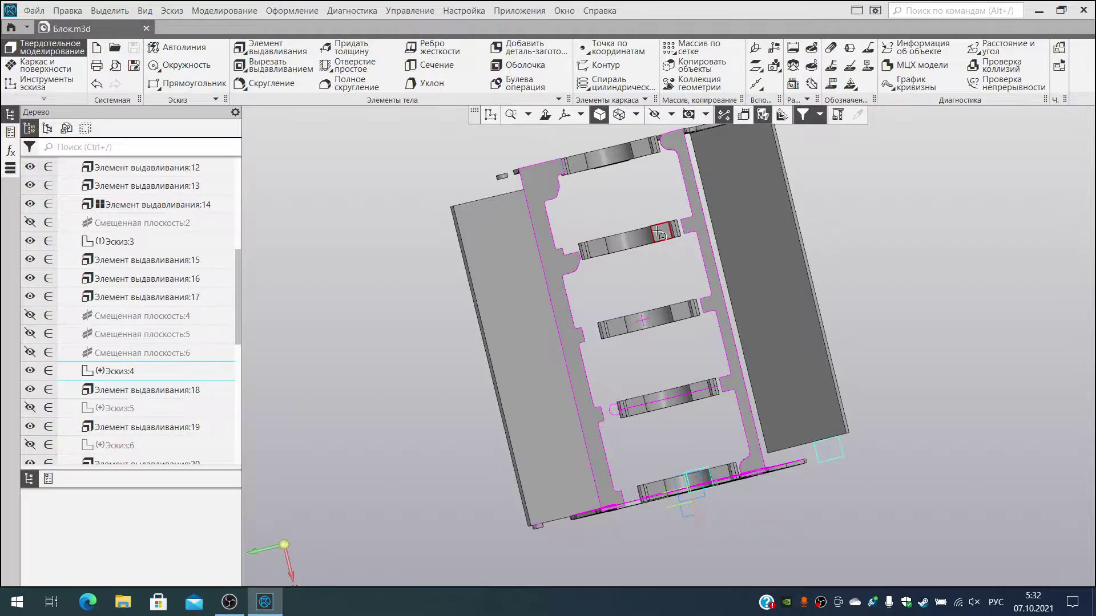
{"action": "middle_click_drag", "start_coordinate": [646, 276], "coordinate": [646, 370]}
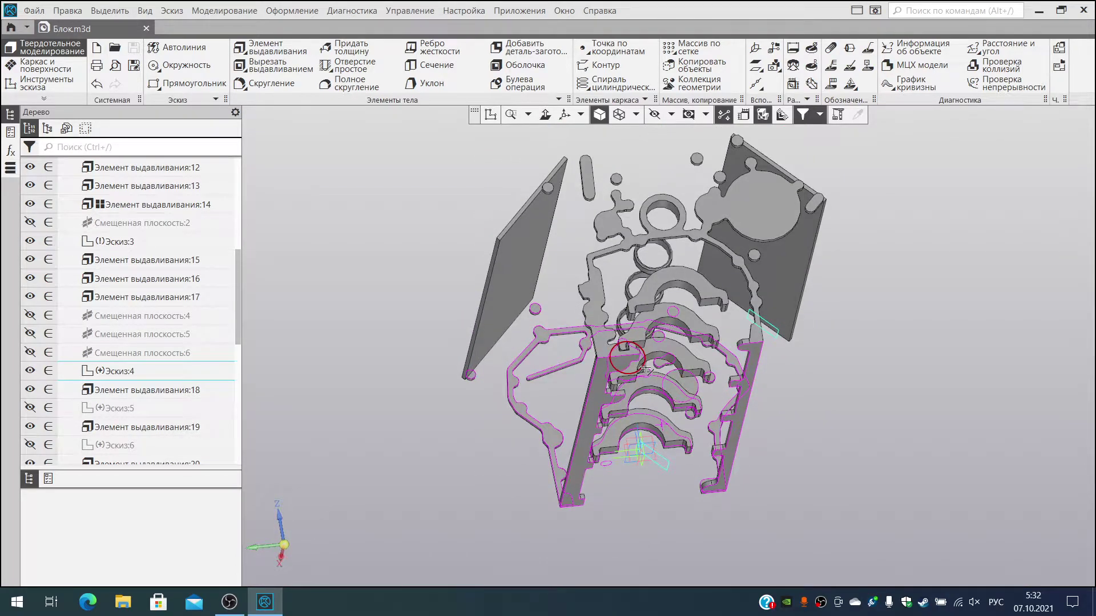
{"action": "left_click", "coordinate": [755, 65]}
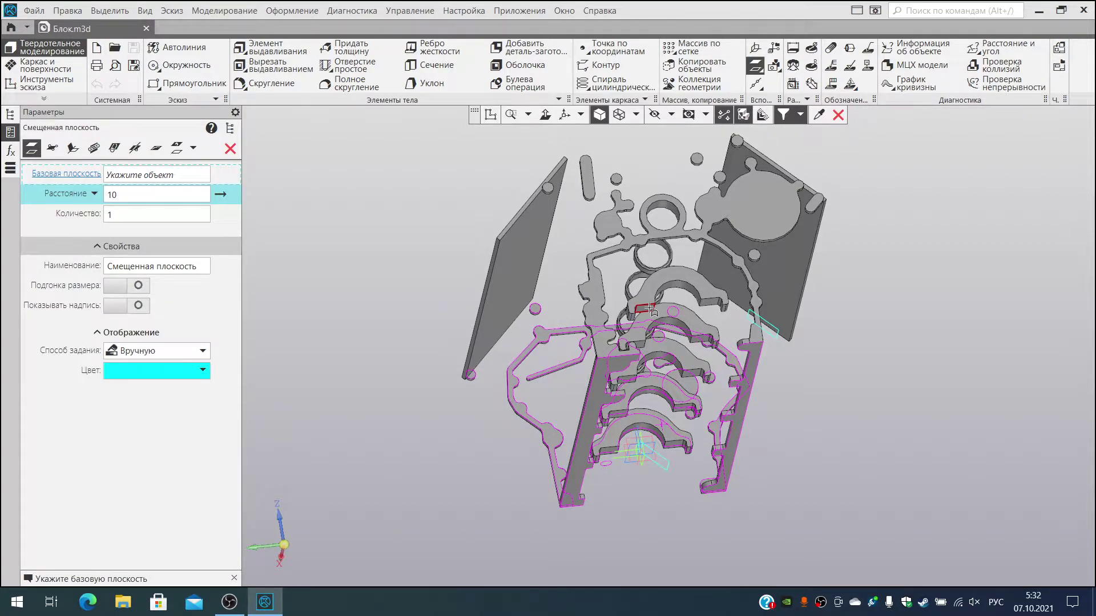
{"action": "left_click", "coordinate": [650, 309]}
{"action": "middle_click_drag", "start_coordinate": [649, 309], "coordinate": [264, 272]}
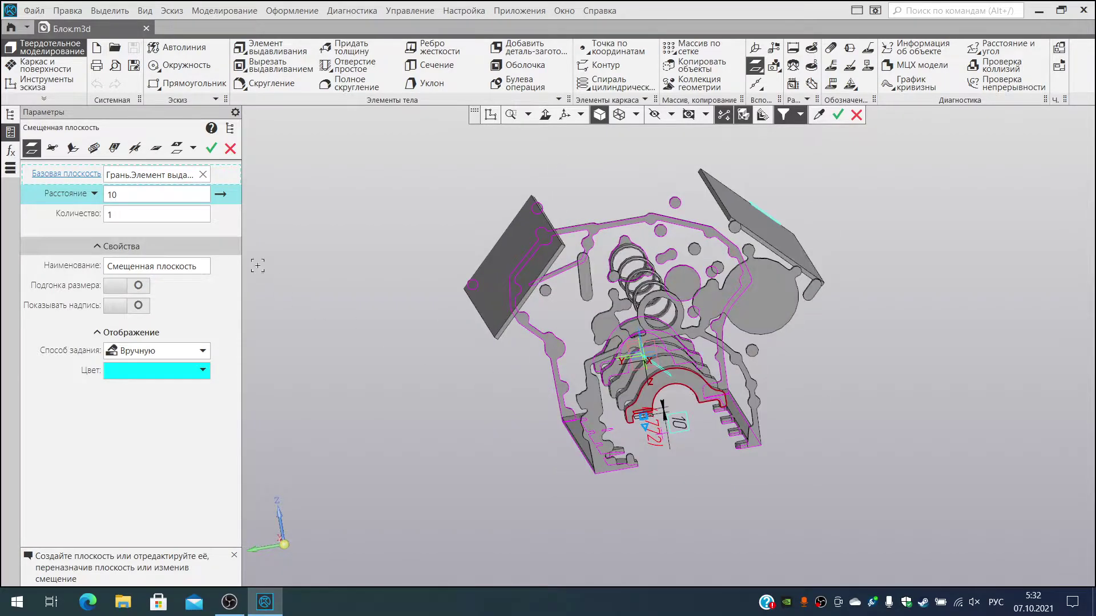
{"action": "left_click", "coordinate": [220, 194]}
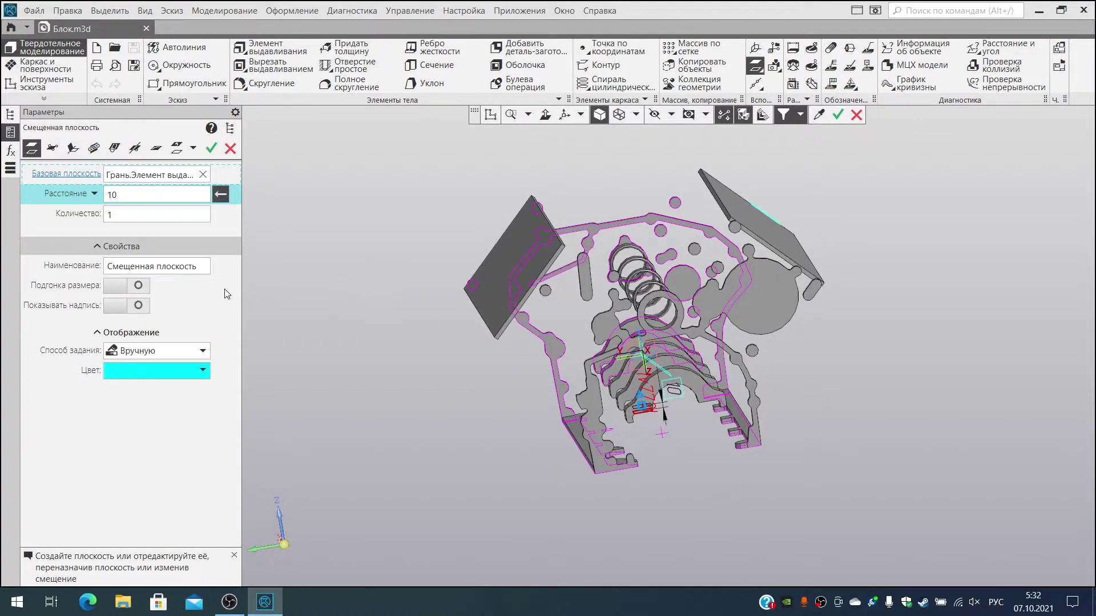
Step: Set the offset distance to 100 and create the plane
{"action": "double_click", "coordinate": [157, 197]}
{"action": "type", "text": "27"}
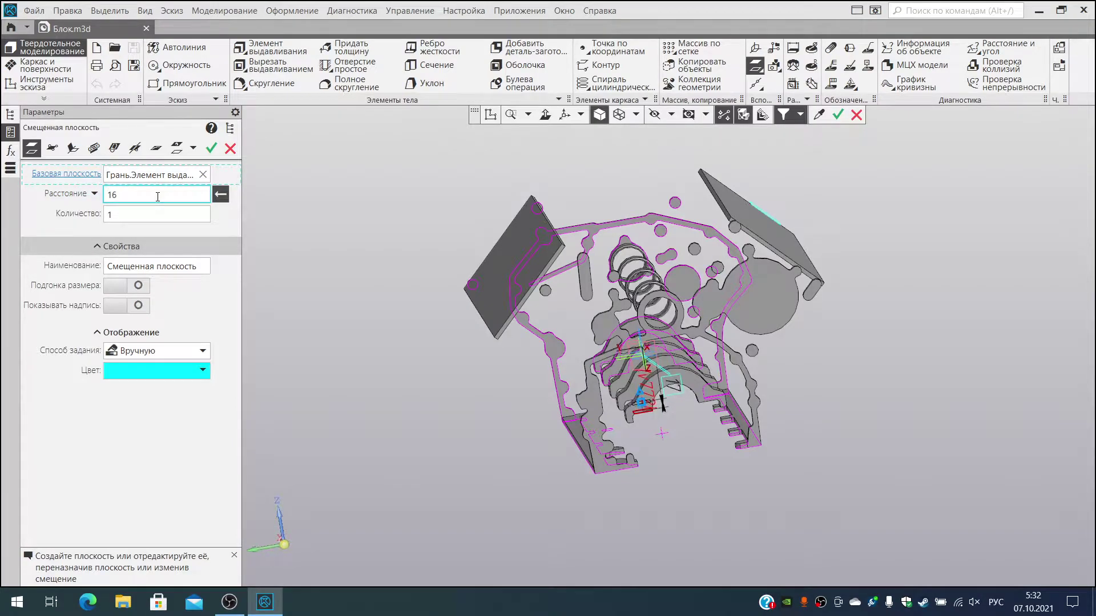
{"action": "scroll", "coordinate": [157, 196], "scroll_direction": "up", "scroll_amount": 20}
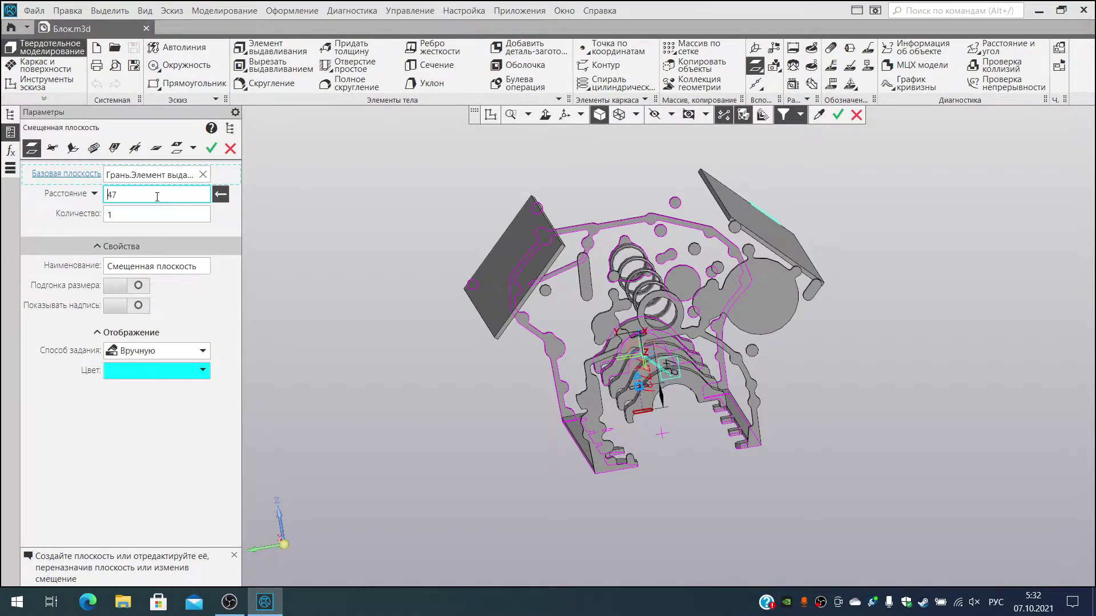
{"action": "scroll", "coordinate": [155, 194], "scroll_direction": "up", "scroll_amount": 20}
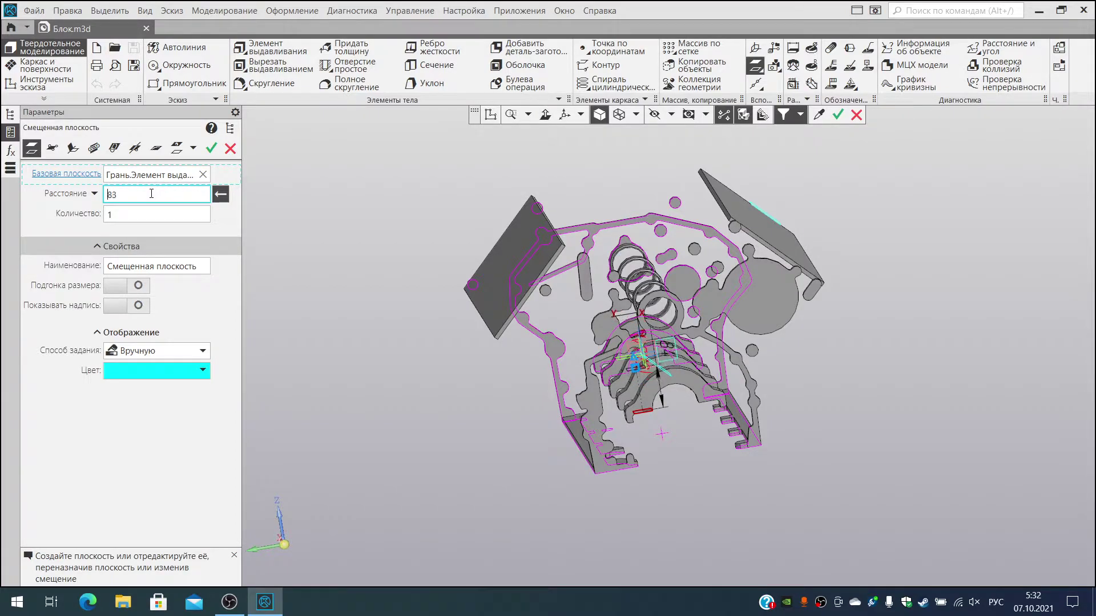
{"action": "middle_click_drag", "start_coordinate": [543, 494], "coordinate": [366, 319]}
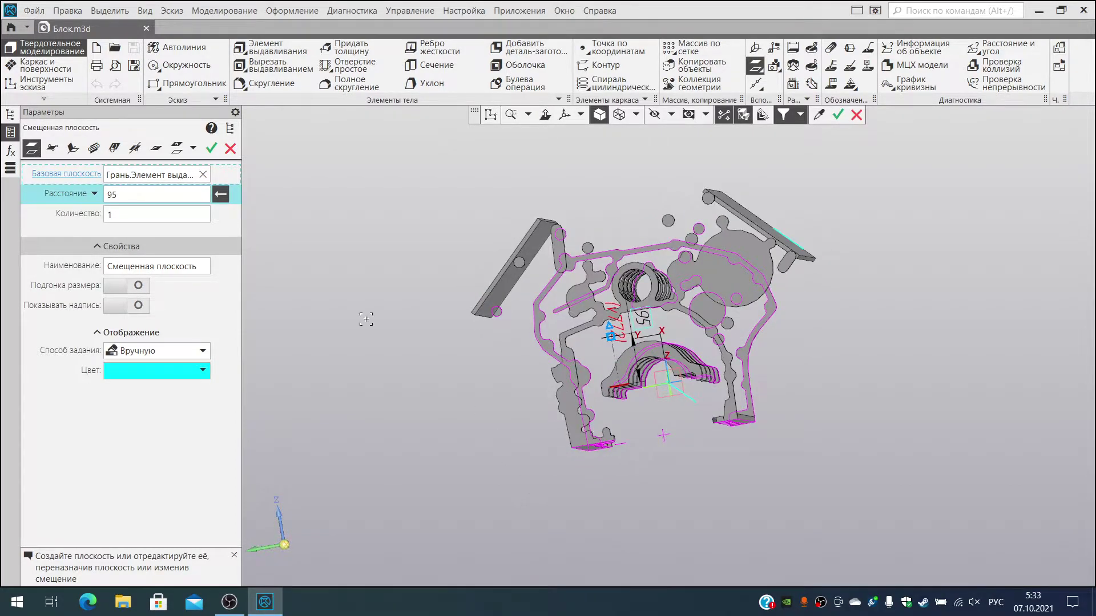
{"action": "left_click", "coordinate": [164, 197]}
{"action": "scroll", "coordinate": [163, 196], "scroll_direction": "up", "scroll_amount": 5}
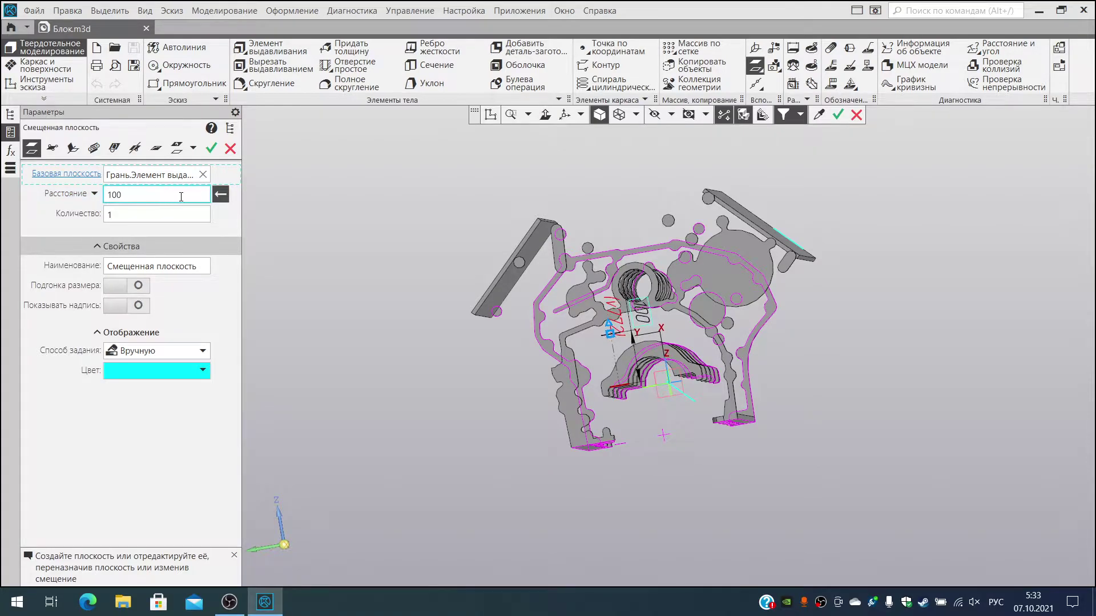
{"action": "left_click", "coordinate": [212, 148]}
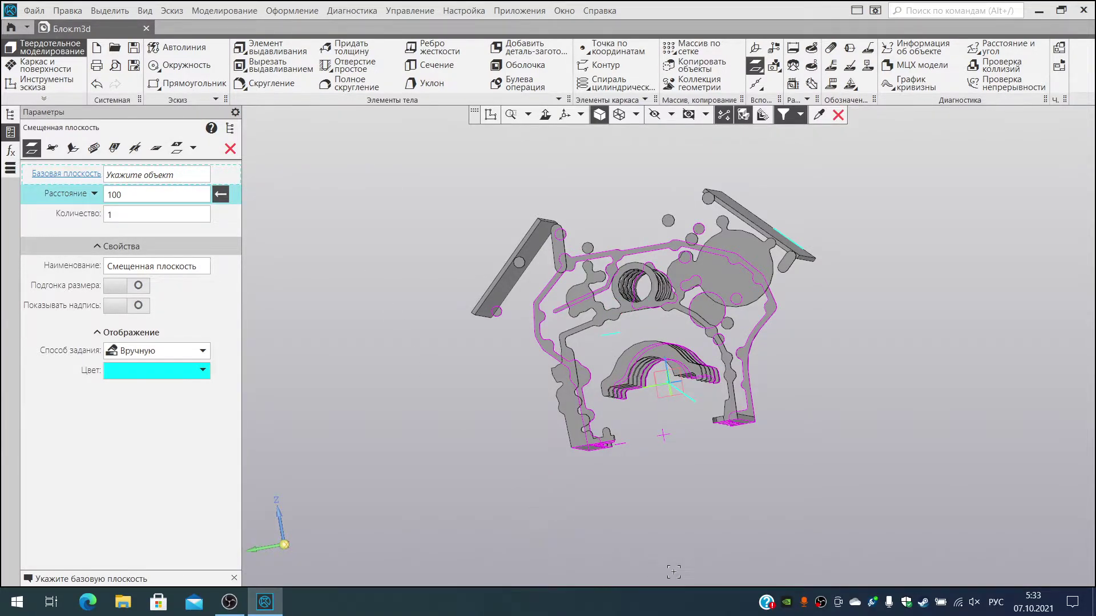
Step: Finish the offset plane command and open a new sketch on the newly created plane above the bearing arches
{"action": "left_click", "coordinate": [231, 149]}
{"action": "middle_click_drag", "start_coordinate": [628, 457], "coordinate": [637, 269]}
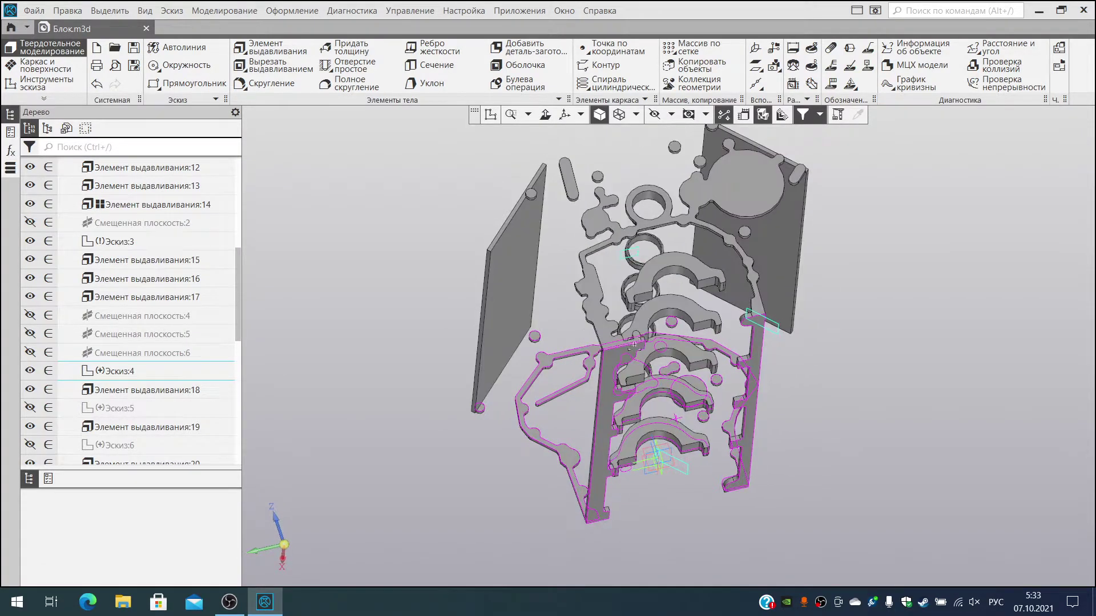
{"action": "left_click", "coordinate": [635, 256]}
{"action": "left_click", "coordinate": [490, 114]}
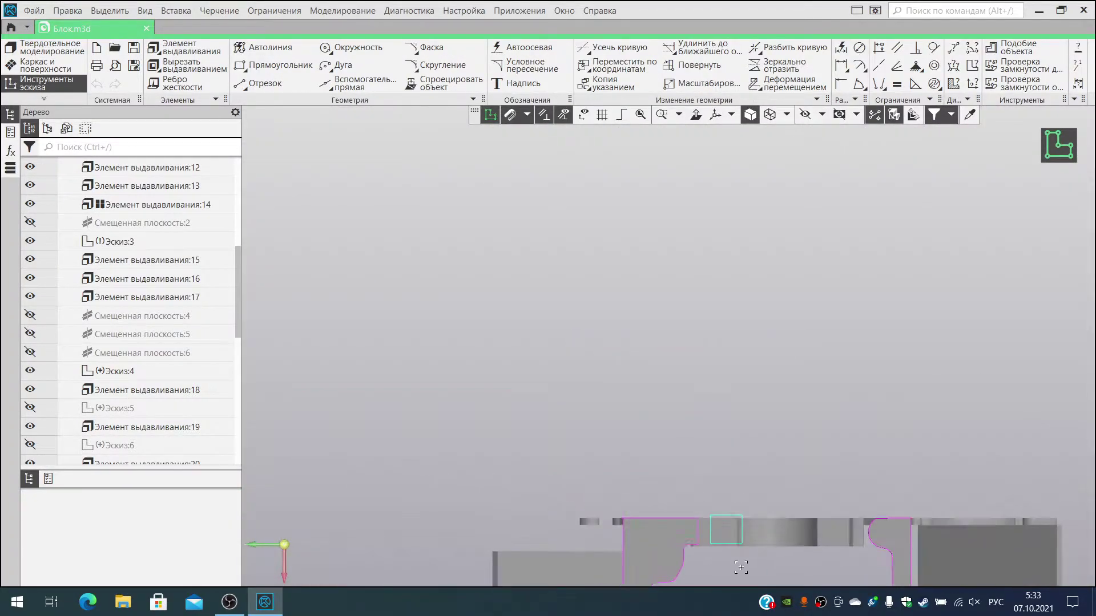
{"action": "middle_click_drag", "start_coordinate": [738, 557], "coordinate": [631, 166], "text": "shift"}
{"action": "scroll", "coordinate": [633, 234], "scroll_direction": "down", "scroll_amount": 3}
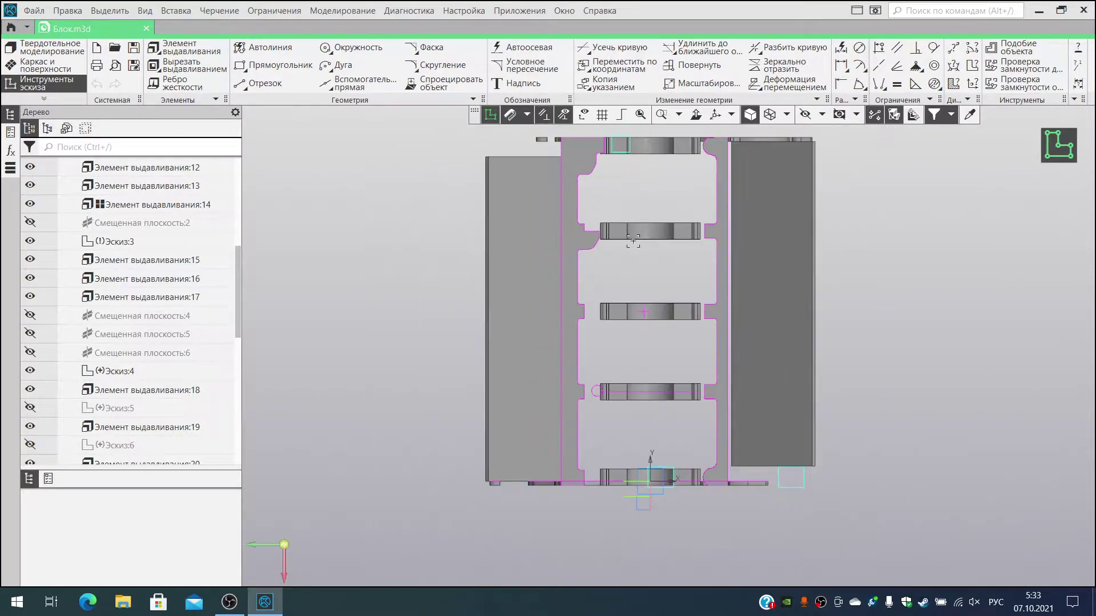
{"action": "middle_click_drag", "start_coordinate": [636, 289], "coordinate": [638, 350], "text": "shift"}
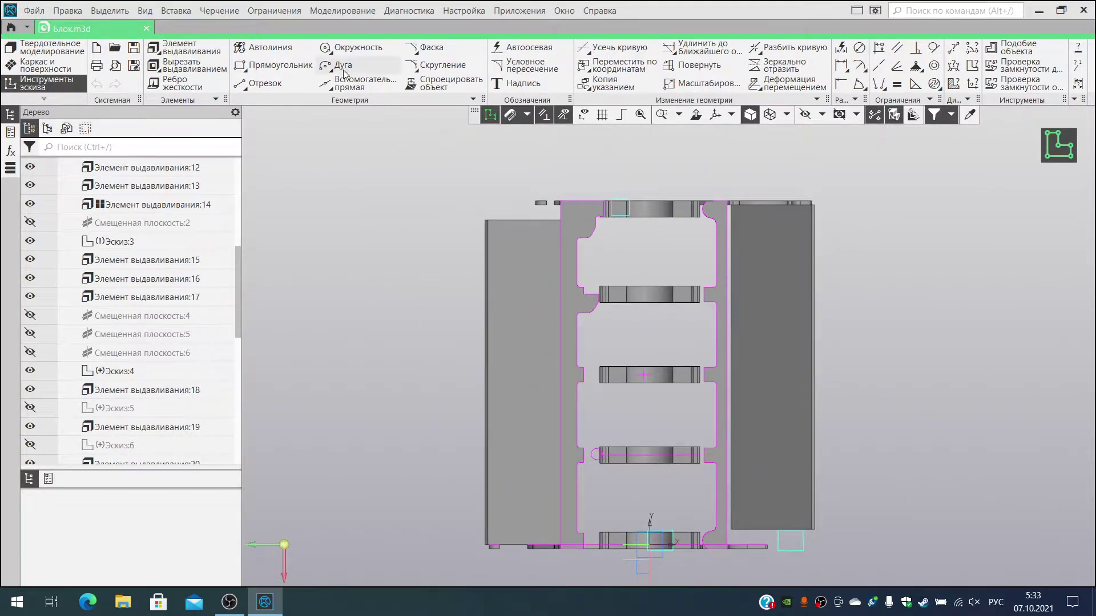
Step: Draw a horizontal construction line through the midpoint of the vertical bore edge on the end arch farthest from the origin
{"action": "left_click", "coordinate": [368, 50]}
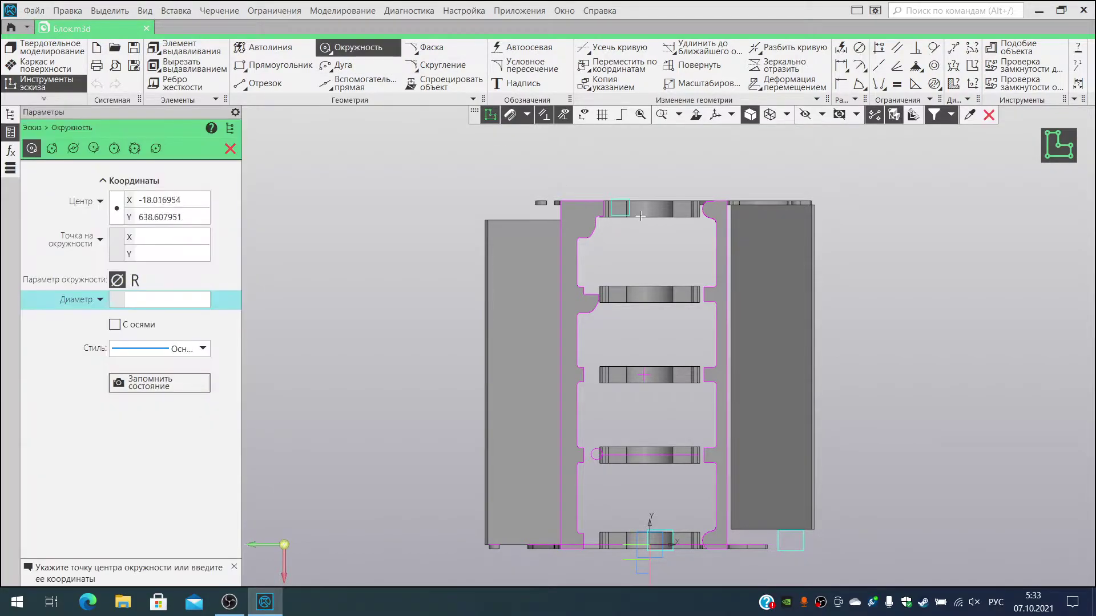
{"action": "scroll", "coordinate": [639, 216], "scroll_direction": "up", "scroll_amount": 5}
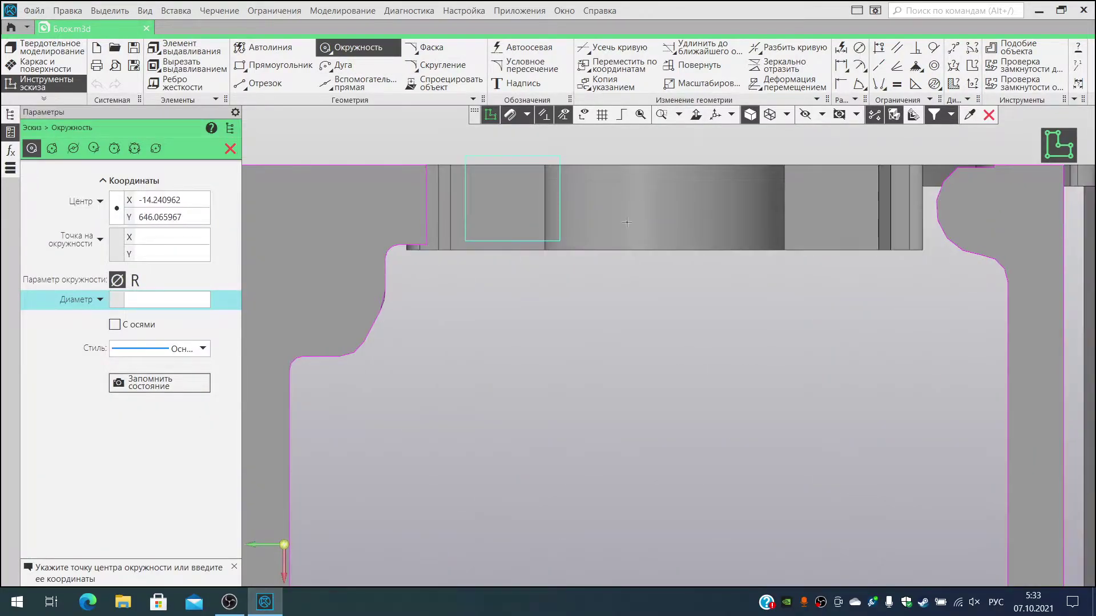
{"action": "left_click", "coordinate": [527, 114]}
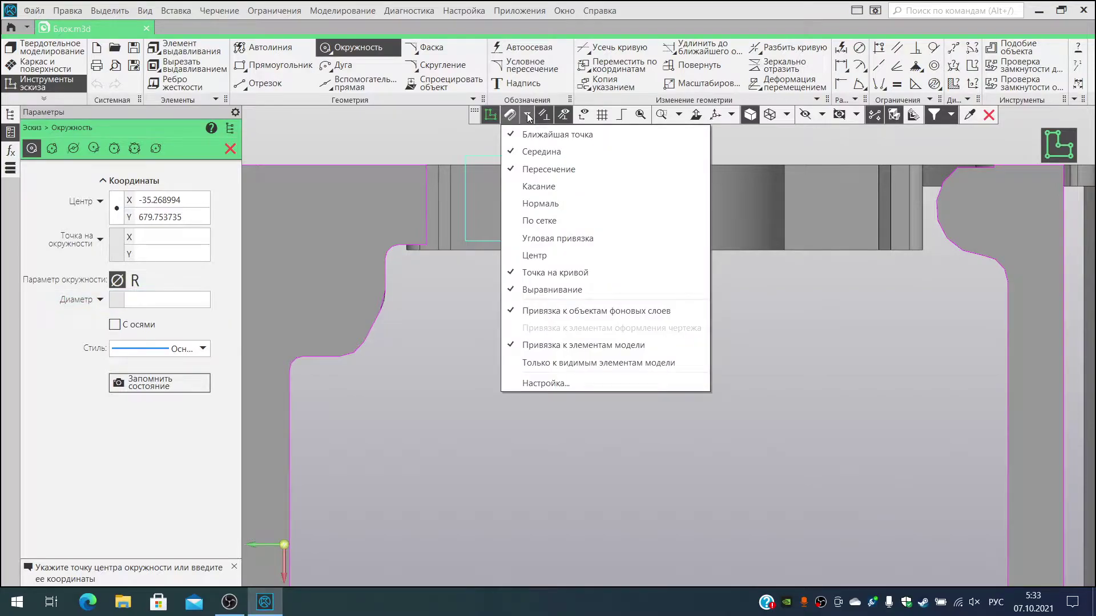
{"action": "left_click", "coordinate": [526, 114]}
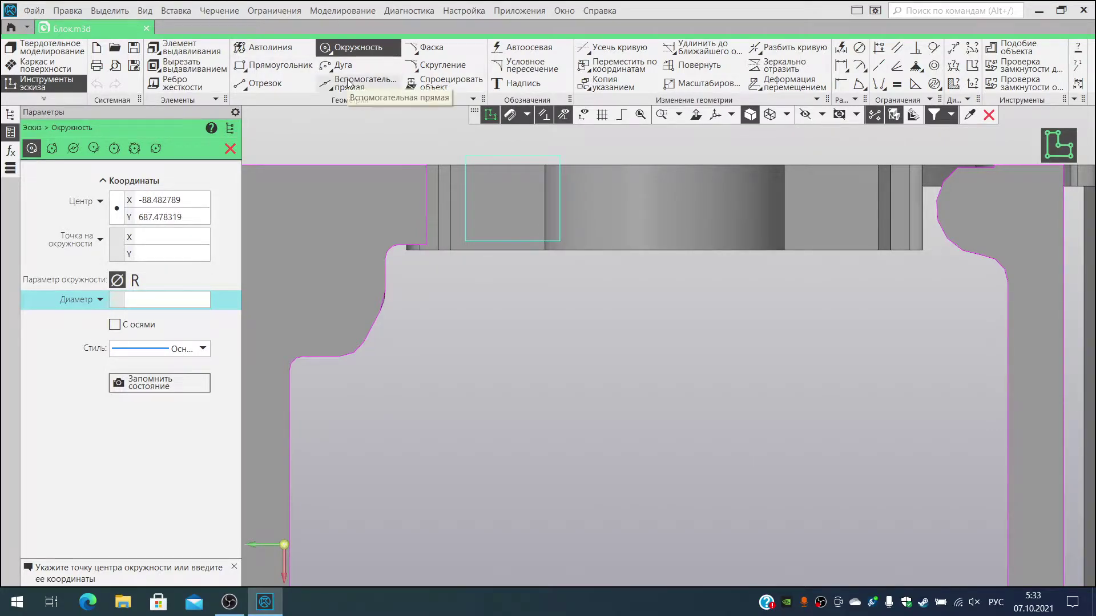
{"action": "left_click", "coordinate": [324, 81]}
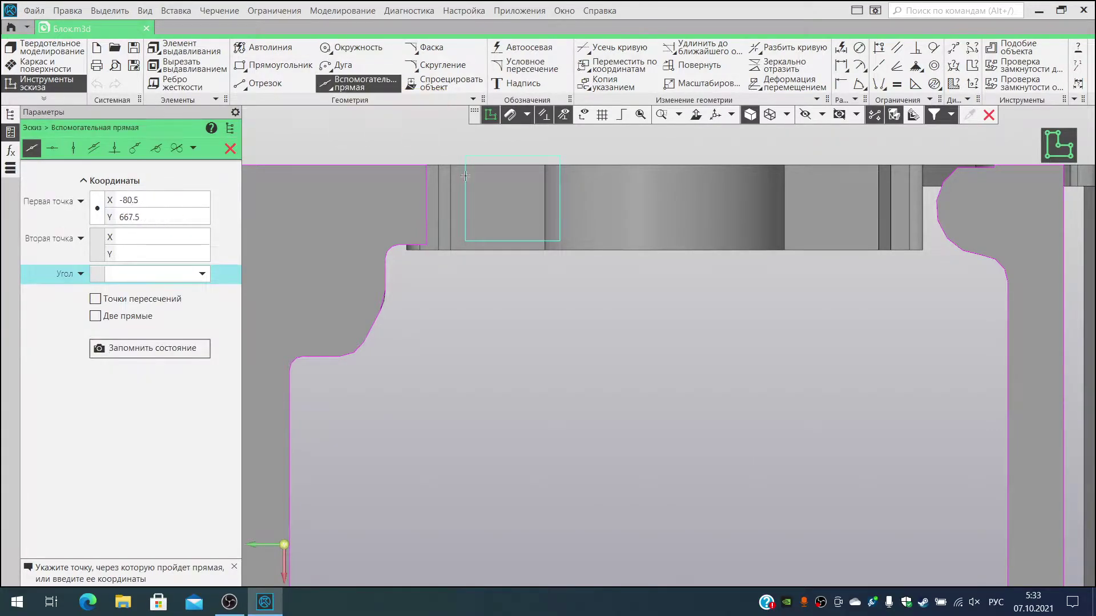
{"action": "left_click", "coordinate": [544, 208]}
{"action": "left_click", "coordinate": [591, 215]}
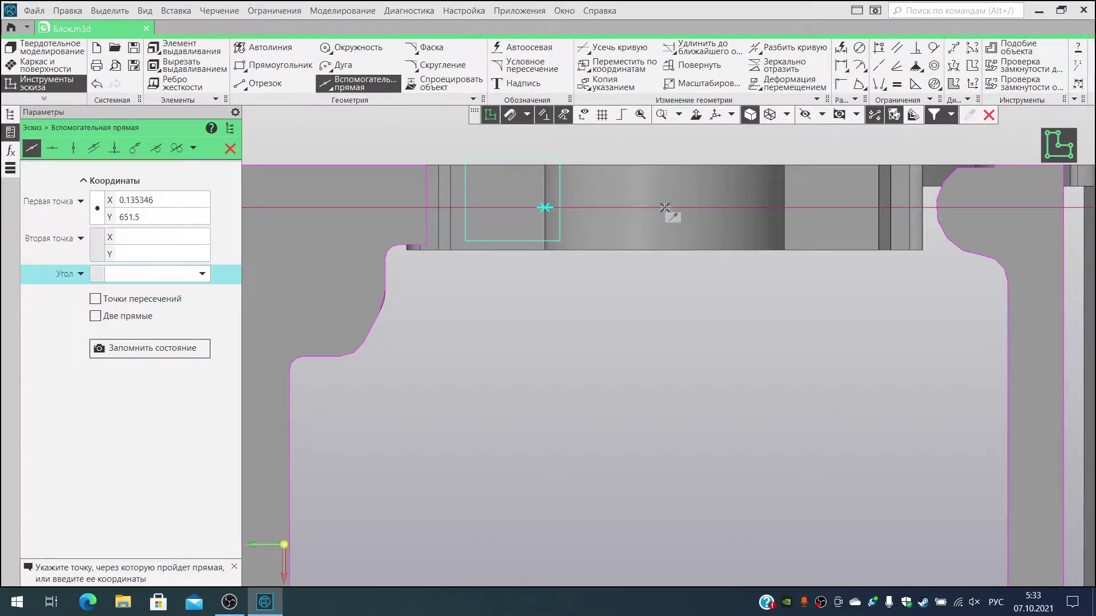
Step: Draw a vertical construction line through the sketch origin, along the centre of the bearing arches
{"action": "scroll", "coordinate": [645, 297], "scroll_direction": "down", "scroll_amount": 5}
{"action": "scroll", "coordinate": [645, 297], "scroll_direction": "down", "scroll_amount": 2}
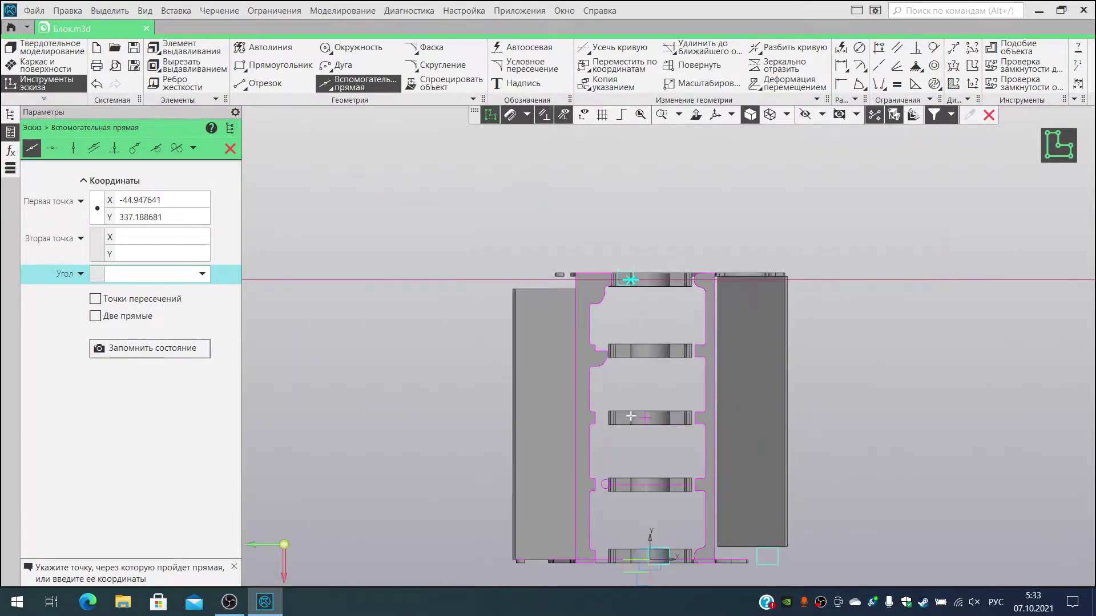
{"action": "scroll", "coordinate": [645, 437], "scroll_direction": "up", "scroll_amount": 4}
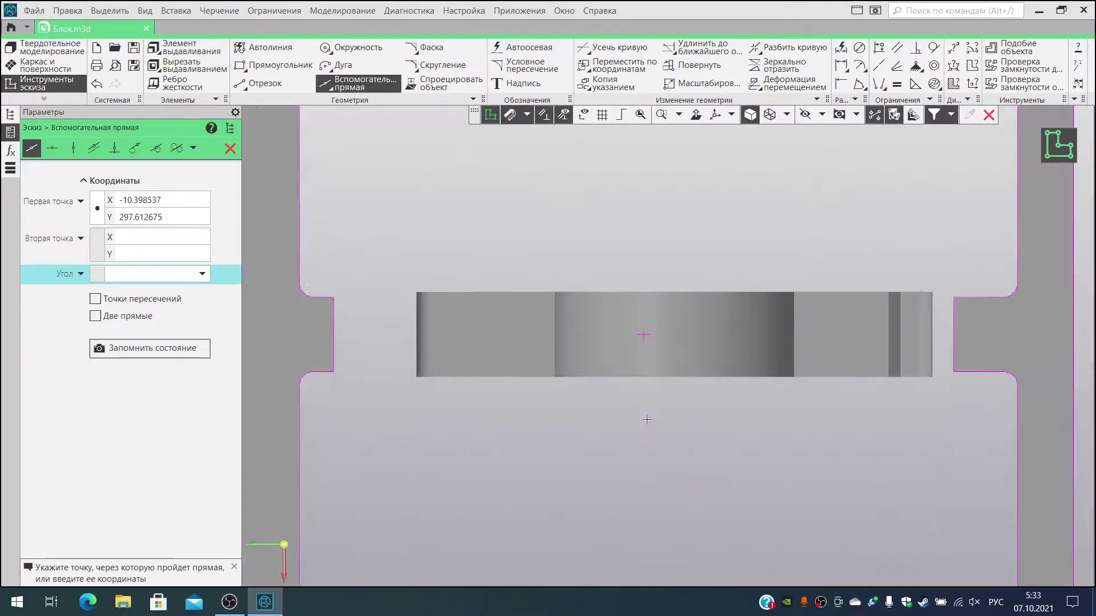
{"action": "scroll", "coordinate": [641, 422], "scroll_direction": "down", "scroll_amount": 4}
{"action": "middle_click_drag", "start_coordinate": [641, 422], "coordinate": [645, 403]}
{"action": "scroll", "coordinate": [632, 392], "scroll_direction": "up", "scroll_amount": 5}
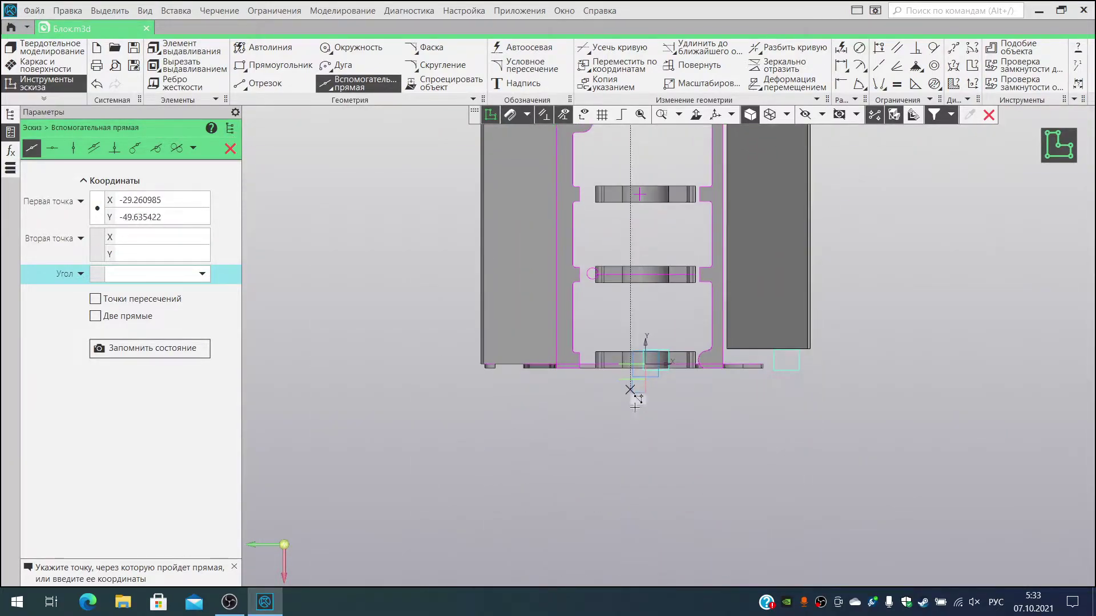
{"action": "left_click", "coordinate": [651, 294]}
{"action": "left_click", "coordinate": [651, 284]}
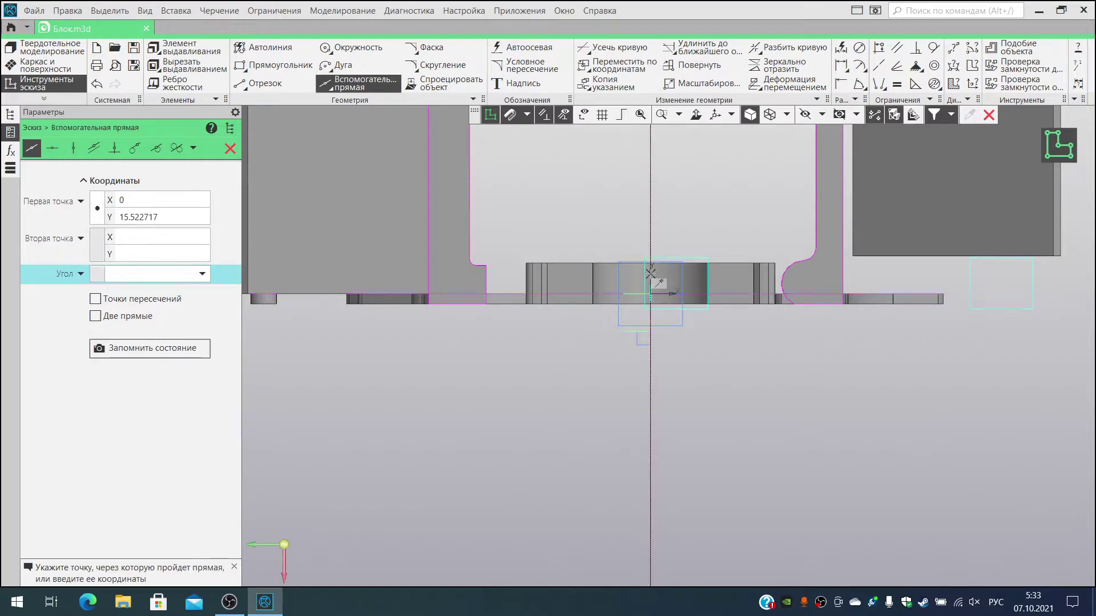
Step: Draw a horizontal construction line through the midpoint of the bore edge on the arch at the origin, at Y = 8
{"action": "scroll", "coordinate": [627, 217], "scroll_direction": "up", "scroll_amount": 4}
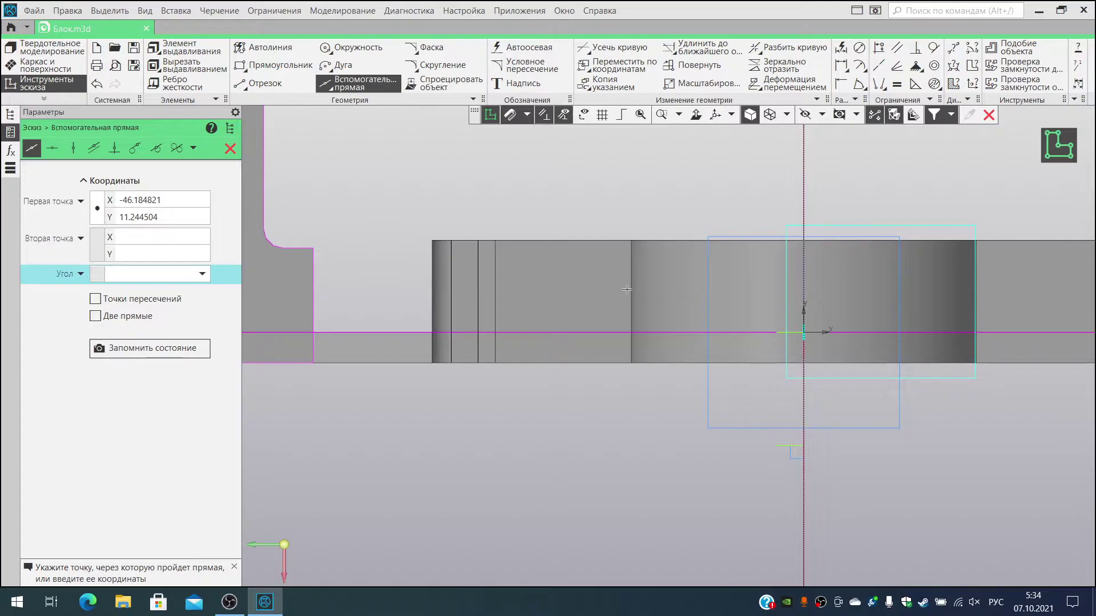
{"action": "scroll", "coordinate": [626, 290], "scroll_direction": "down", "scroll_amount": 5}
{"action": "middle_click_drag", "start_coordinate": [631, 227], "coordinate": [574, 396]}
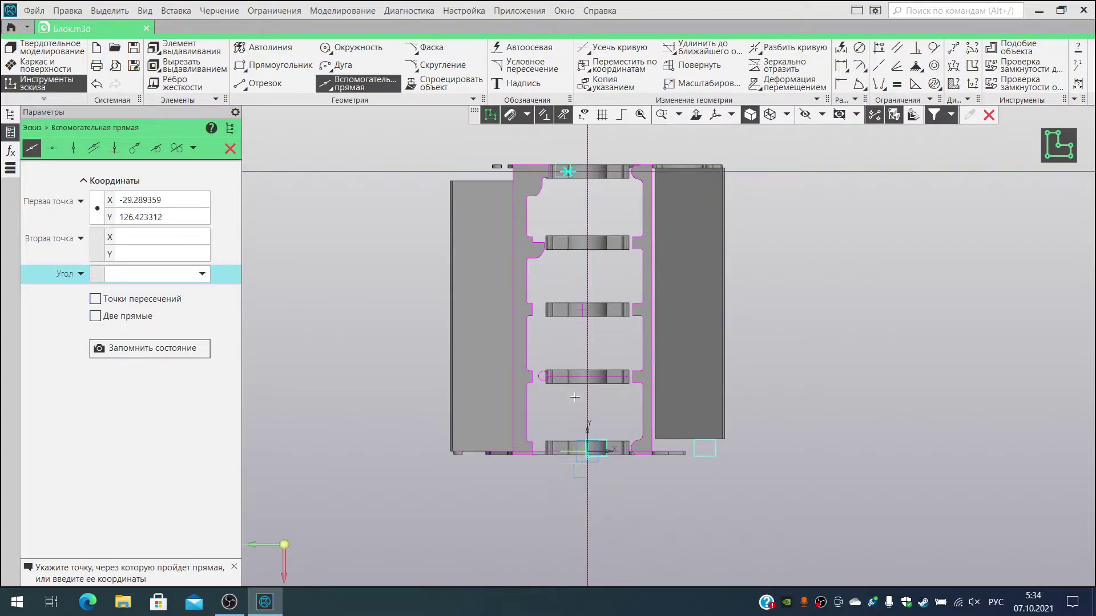
{"action": "middle_click_drag", "start_coordinate": [570, 418], "coordinate": [578, 285]}
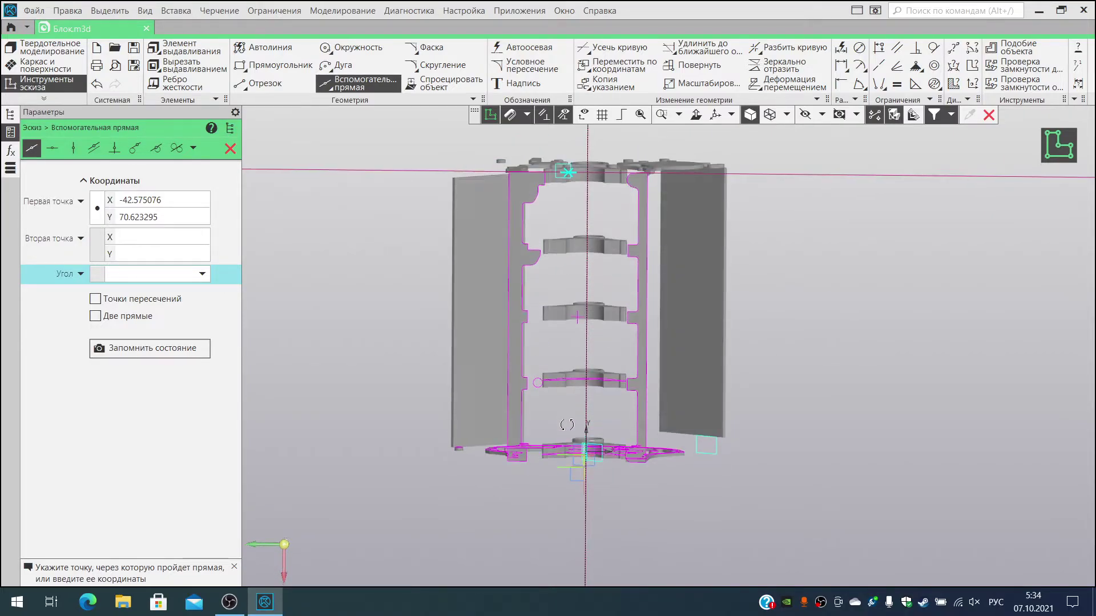
{"action": "scroll", "coordinate": [568, 172], "scroll_direction": "up", "scroll_amount": 5}
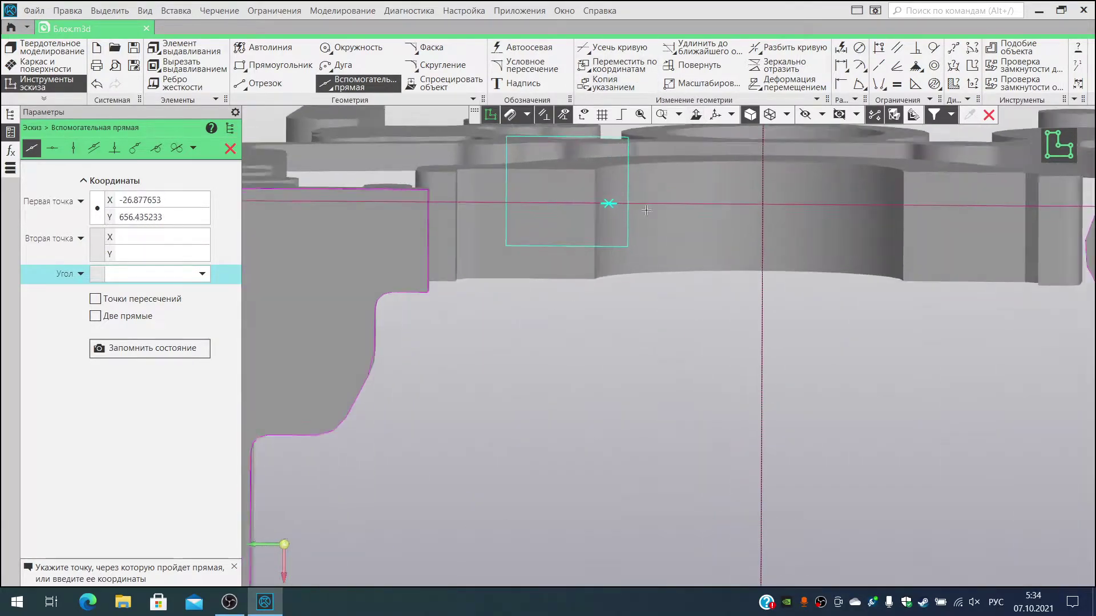
{"action": "scroll", "coordinate": [634, 237], "scroll_direction": "down", "scroll_amount": 8}
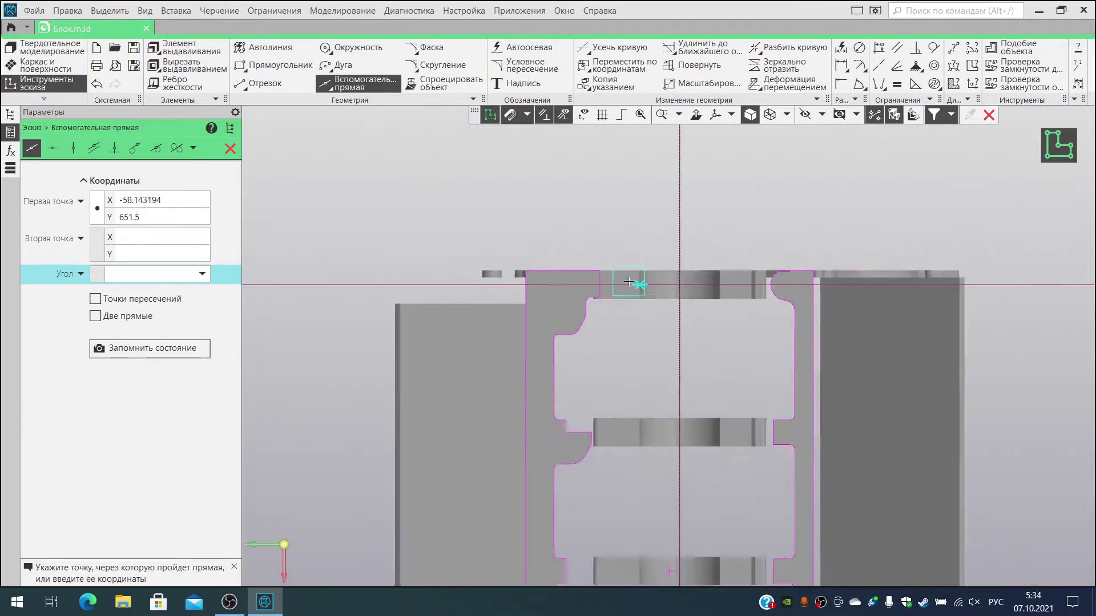
{"action": "scroll", "coordinate": [652, 353], "scroll_direction": "up", "scroll_amount": 4}
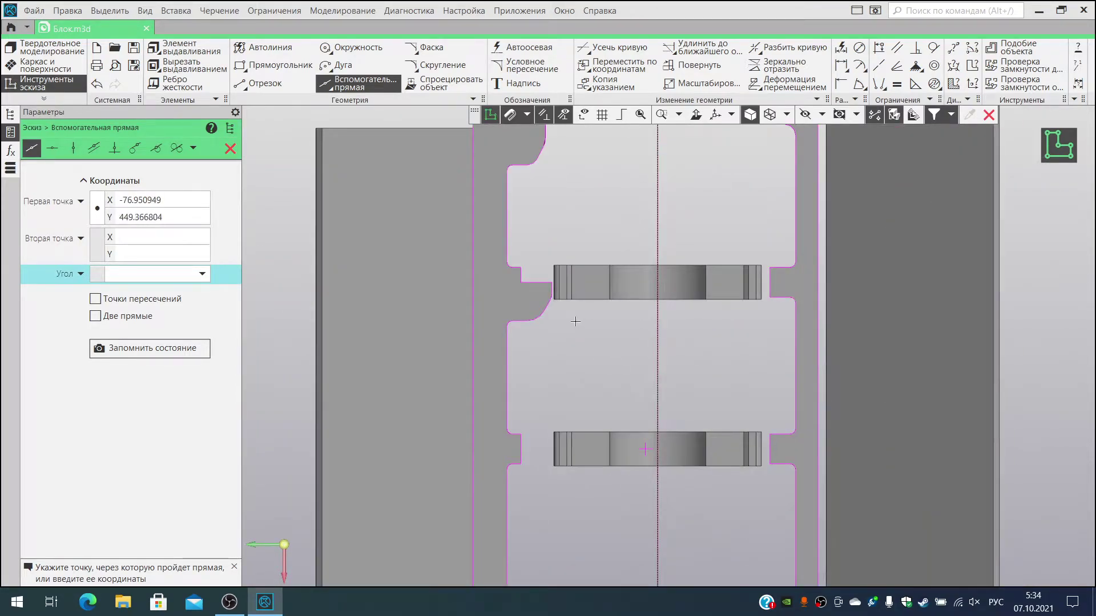
{"action": "scroll", "coordinate": [575, 321], "scroll_direction": "down", "scroll_amount": 4}
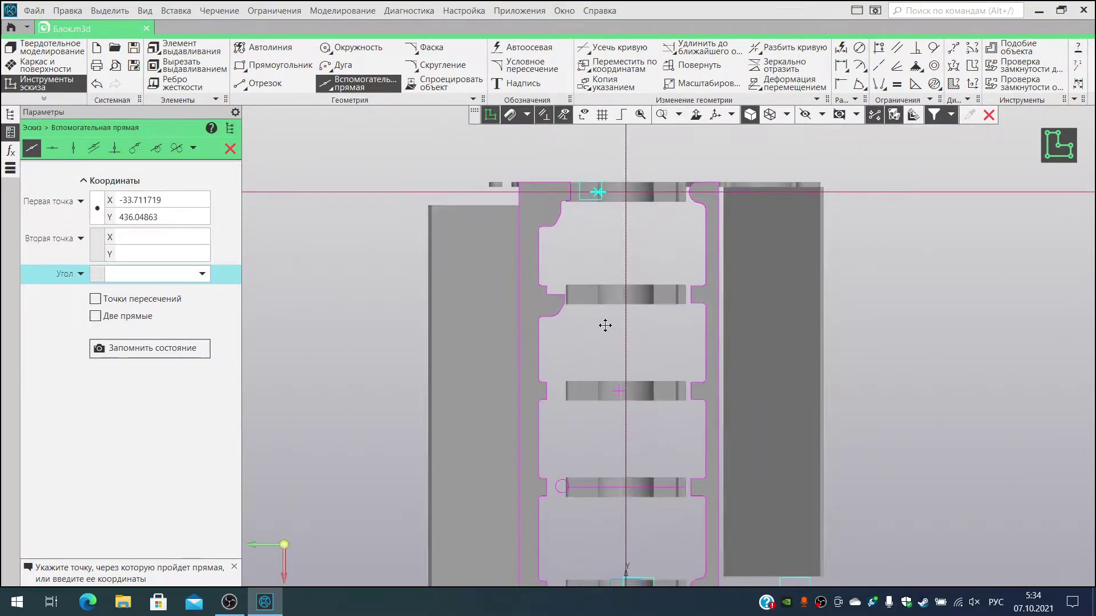
{"action": "scroll", "coordinate": [601, 325], "scroll_direction": "up", "scroll_amount": 2}
{"action": "middle_click_drag", "start_coordinate": [601, 325], "coordinate": [593, 175]}
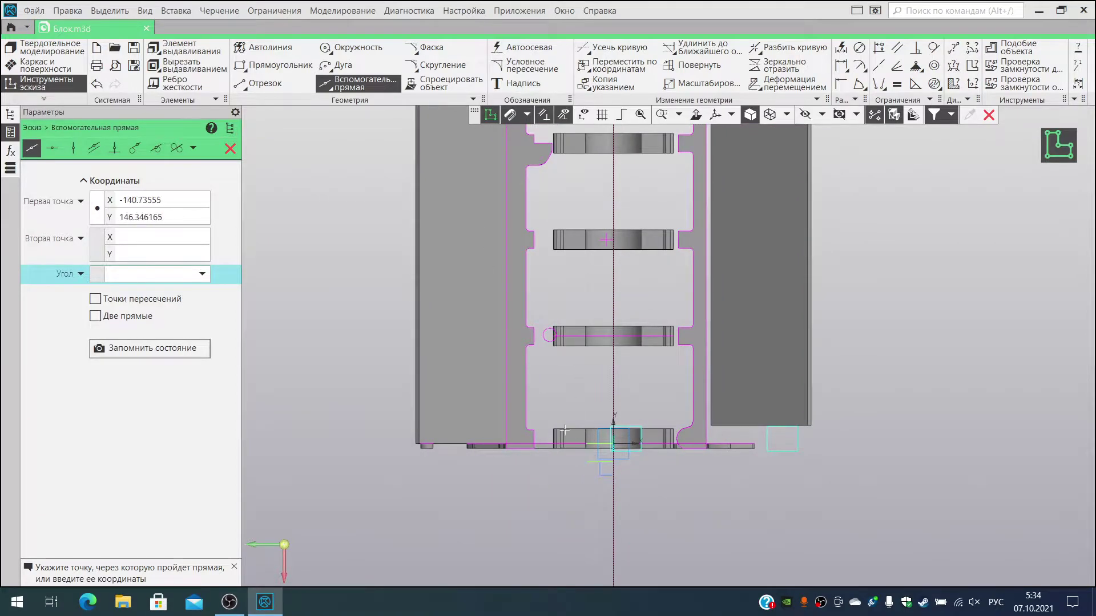
{"action": "scroll", "coordinate": [591, 456], "scroll_direction": "up", "scroll_amount": 2}
{"action": "scroll", "coordinate": [590, 457], "scroll_direction": "up", "scroll_amount": 3}
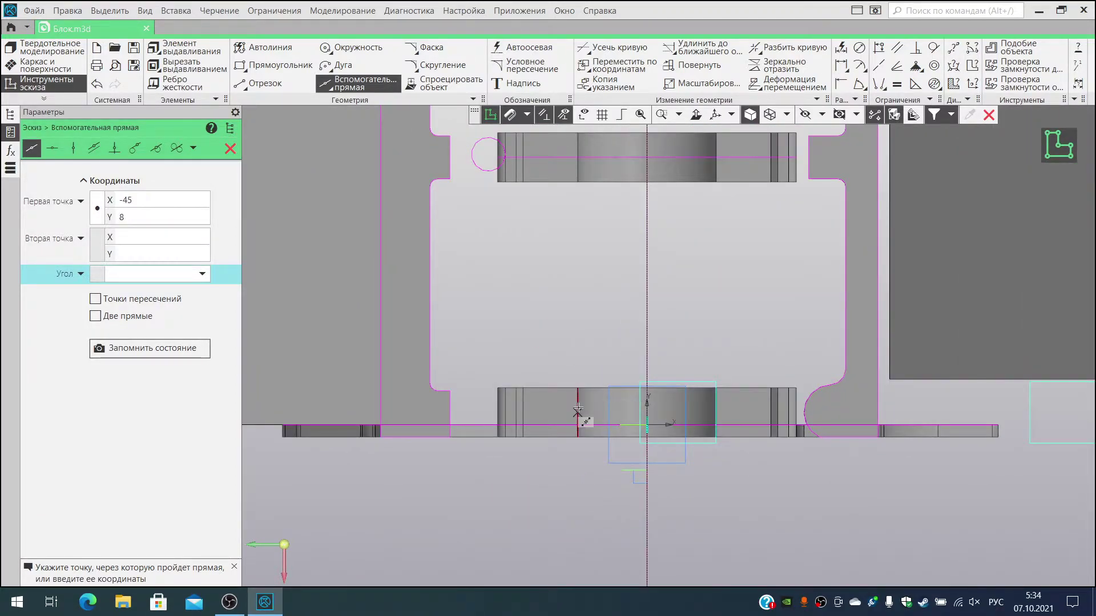
{"action": "left_click", "coordinate": [577, 411]}
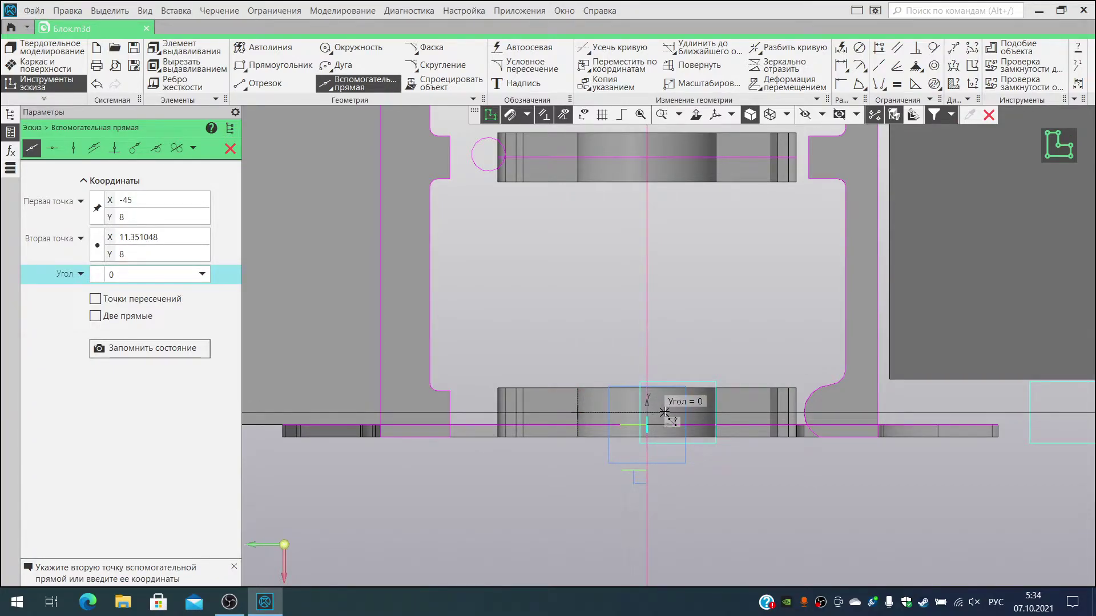
{"action": "left_click", "coordinate": [664, 411]}
Step: Draw horizontal construction lines through the bore edge midpoints of the middle arch and the next arch farther from the origin
{"action": "middle_click_drag", "start_coordinate": [619, 247], "coordinate": [607, 394]}
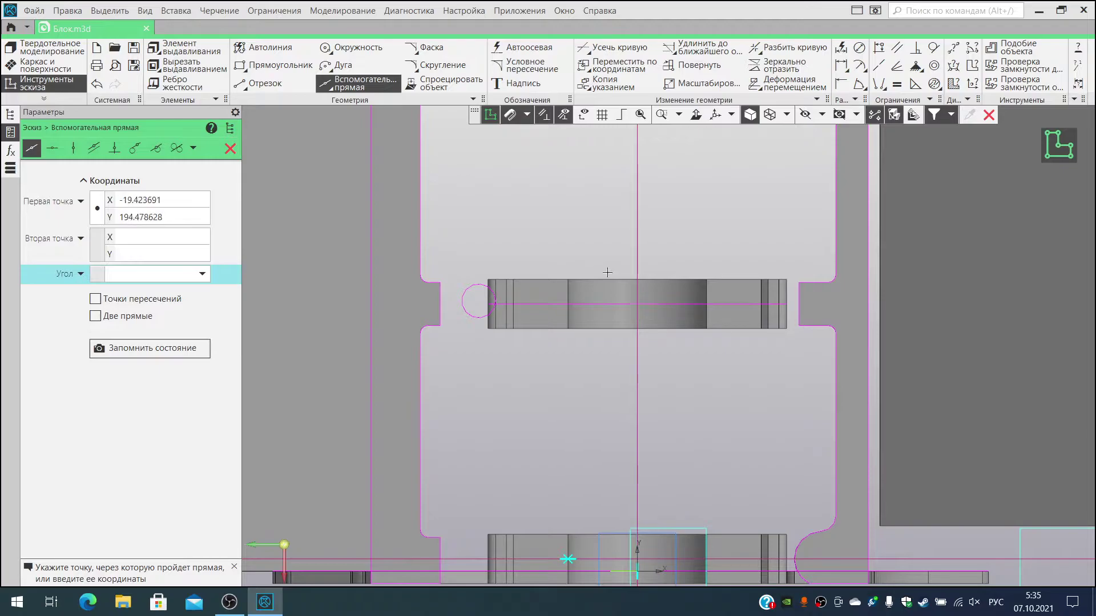
{"action": "middle_click_drag", "start_coordinate": [588, 186], "coordinate": [566, 435]}
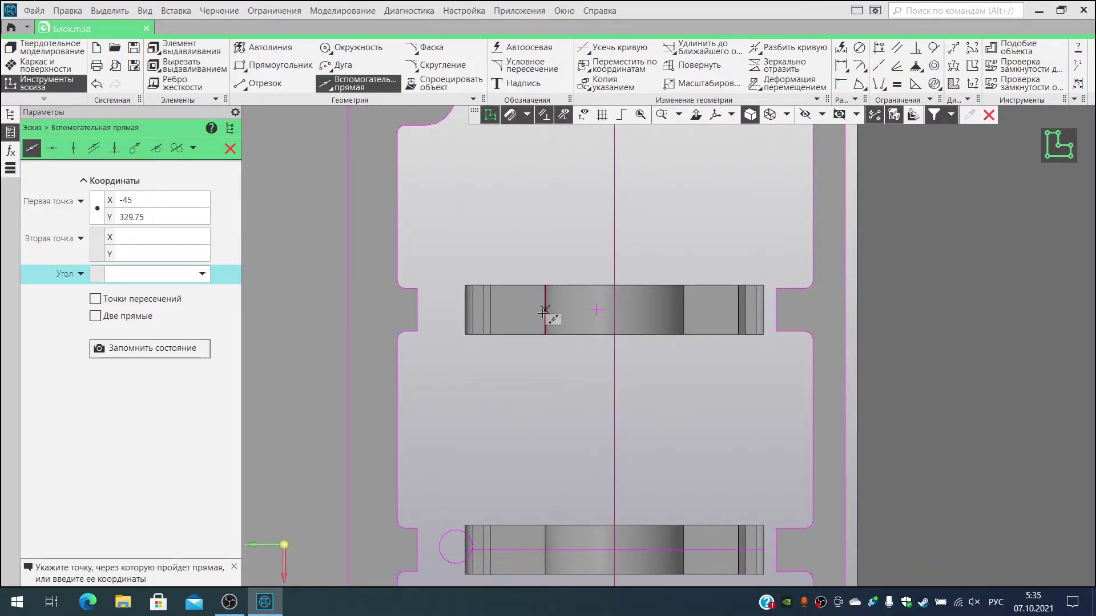
{"action": "left_click", "coordinate": [544, 310]}
{"action": "left_click", "coordinate": [623, 310]}
{"action": "scroll", "coordinate": [589, 315], "scroll_direction": "up", "scroll_amount": 3}
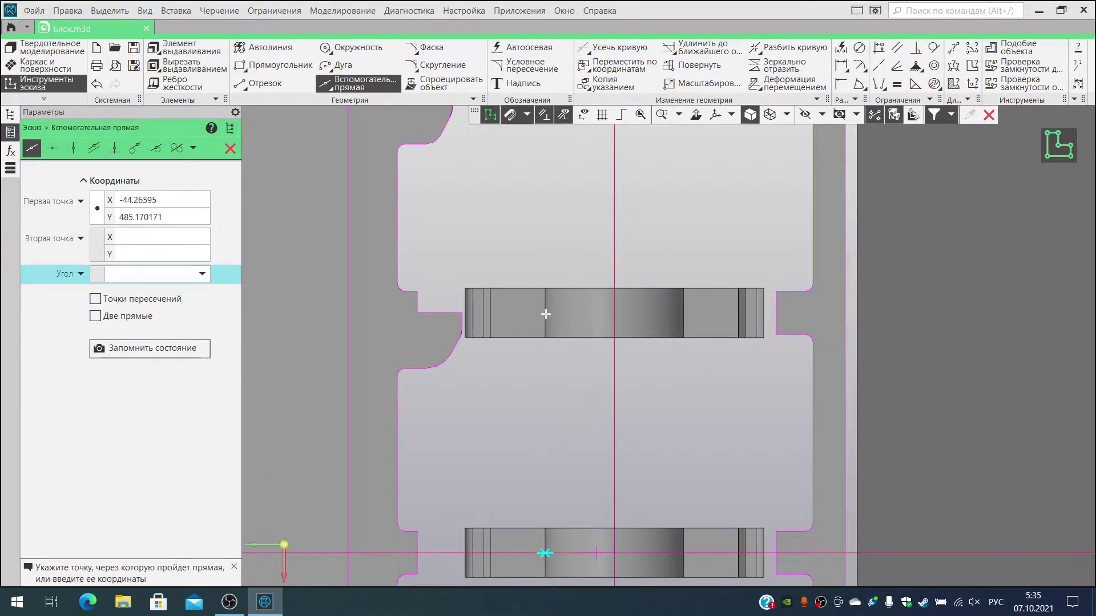
{"action": "left_click", "coordinate": [545, 313]}
{"action": "left_click", "coordinate": [597, 312]}
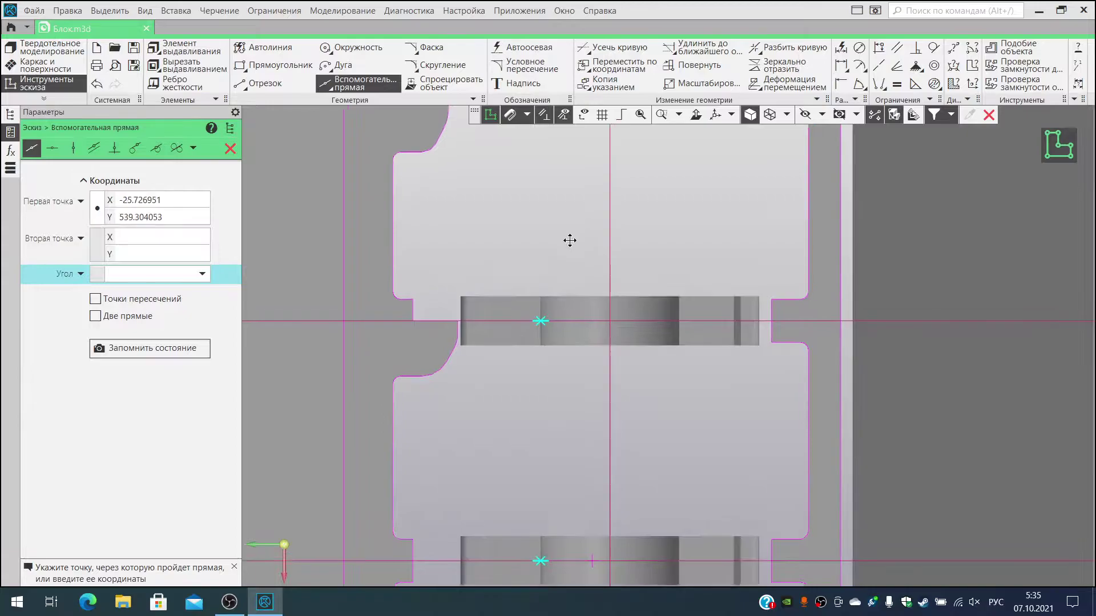
Step: Finish the construction line command and delete the horizontal construction line through the end arch farthest from the origin
{"action": "middle_click_drag", "start_coordinate": [570, 237], "coordinate": [526, 504]}
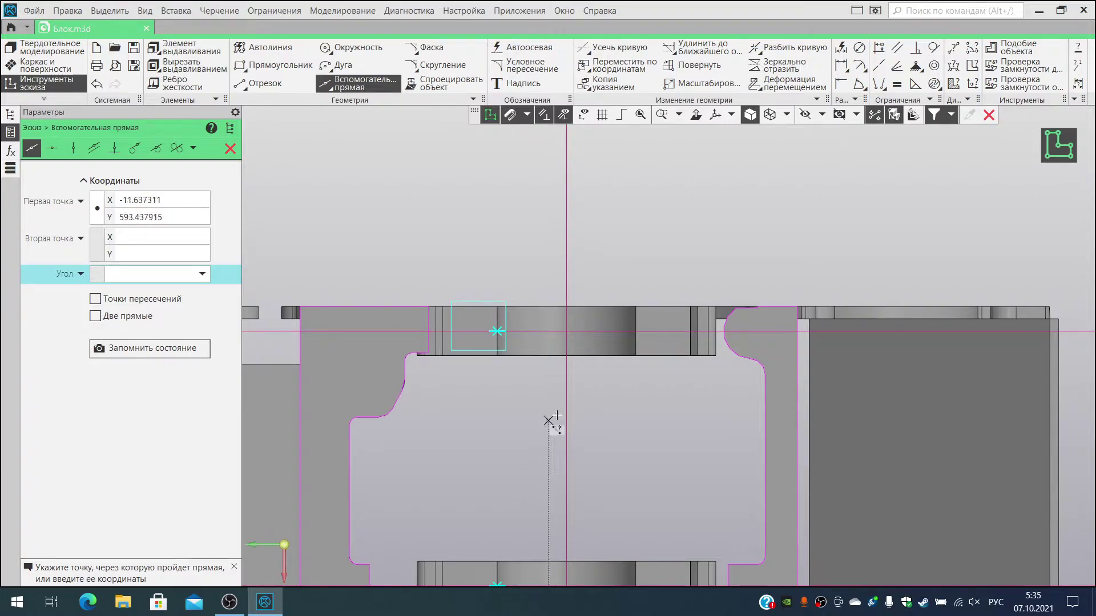
{"action": "key", "text": "Escape"}
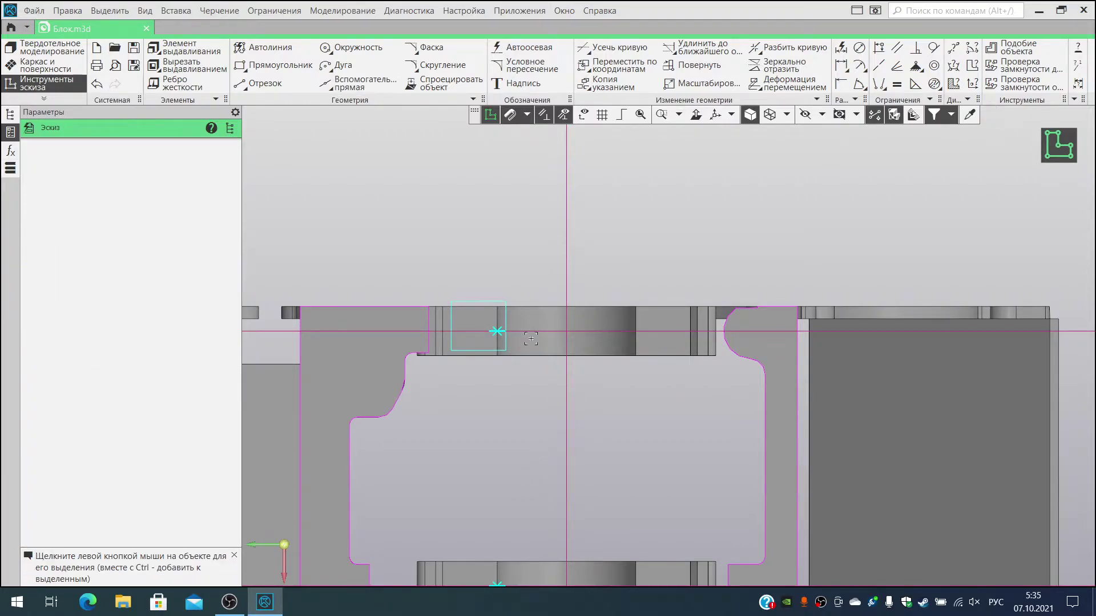
{"action": "left_click", "coordinate": [534, 333]}
{"action": "key", "text": "Delete"}
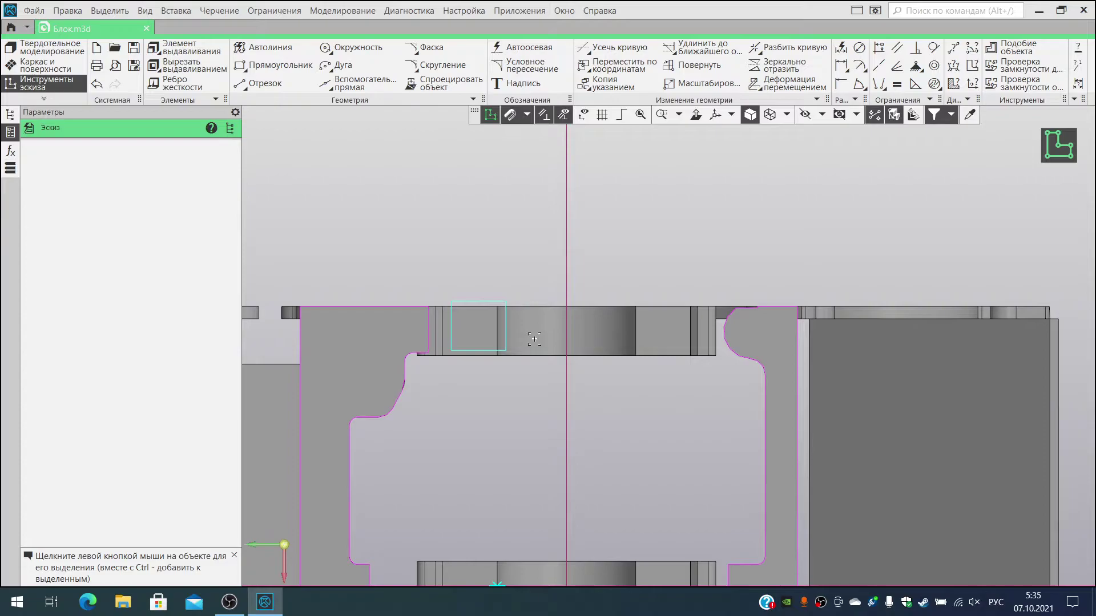
Step: Draw a parallel construction line across the farthest end arch, offset 11 from its inner edge into the arch
{"action": "left_click", "coordinate": [357, 84]}
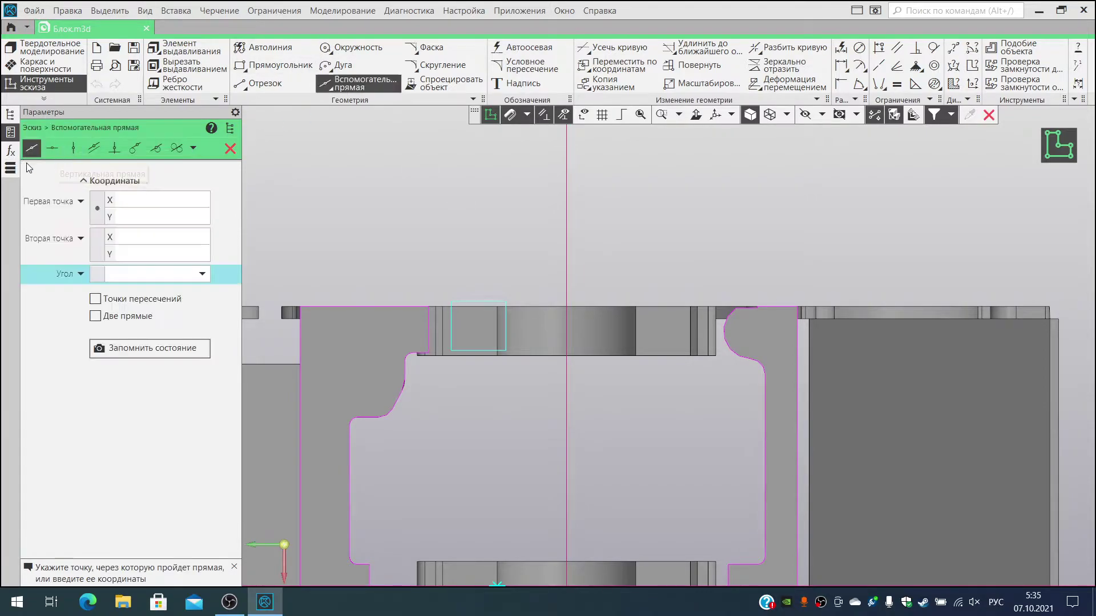
{"action": "left_click", "coordinate": [93, 147]}
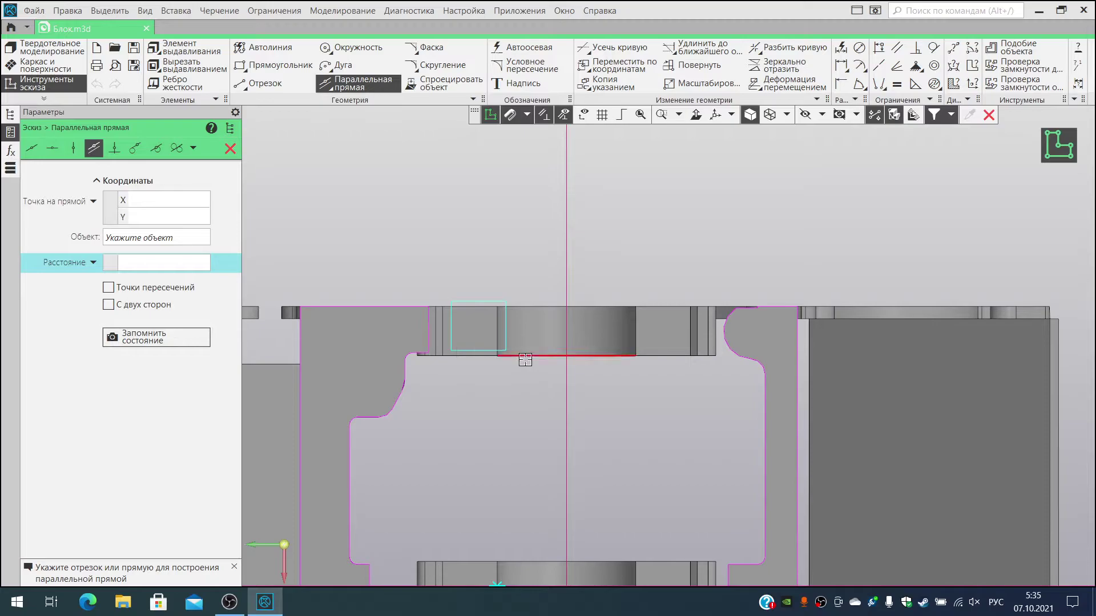
{"action": "left_click", "coordinate": [524, 356]}
{"action": "type", "text": "11"}
{"action": "key", "text": "Return"}
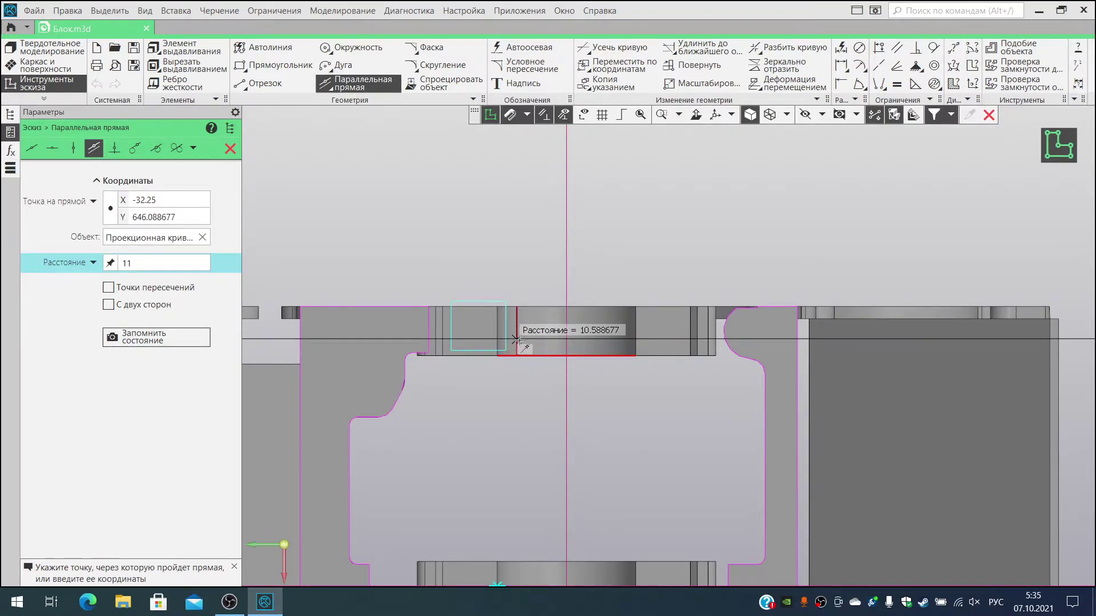
{"action": "left_click", "coordinate": [538, 337]}
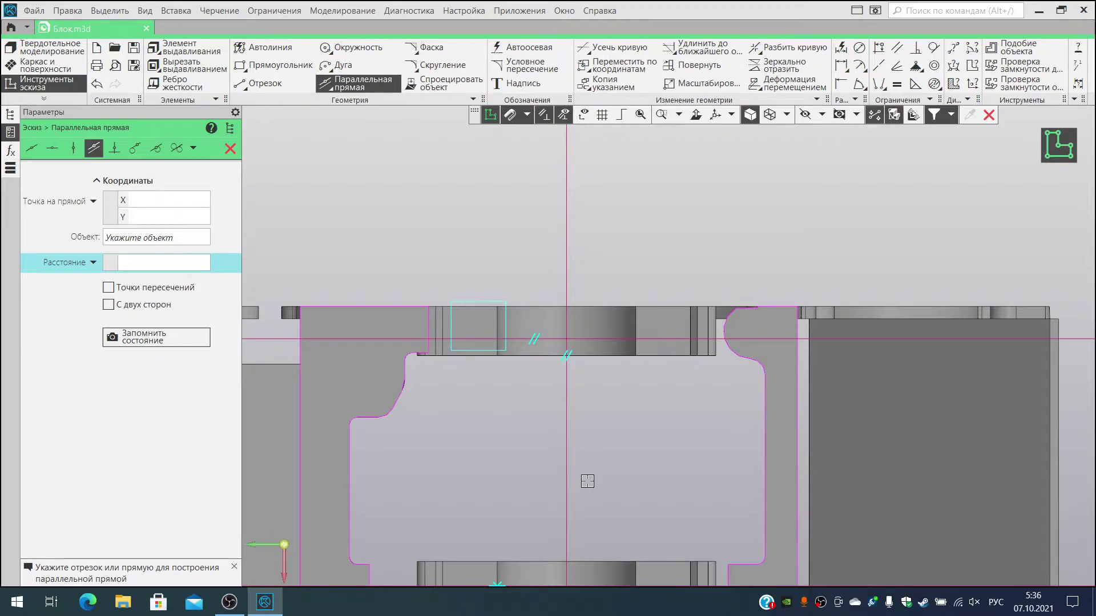
Step: Undo the last parallel construction line and draw one offset 8 into the farthest end arch from its outer edge
{"action": "key", "text": "ctrl+z"}
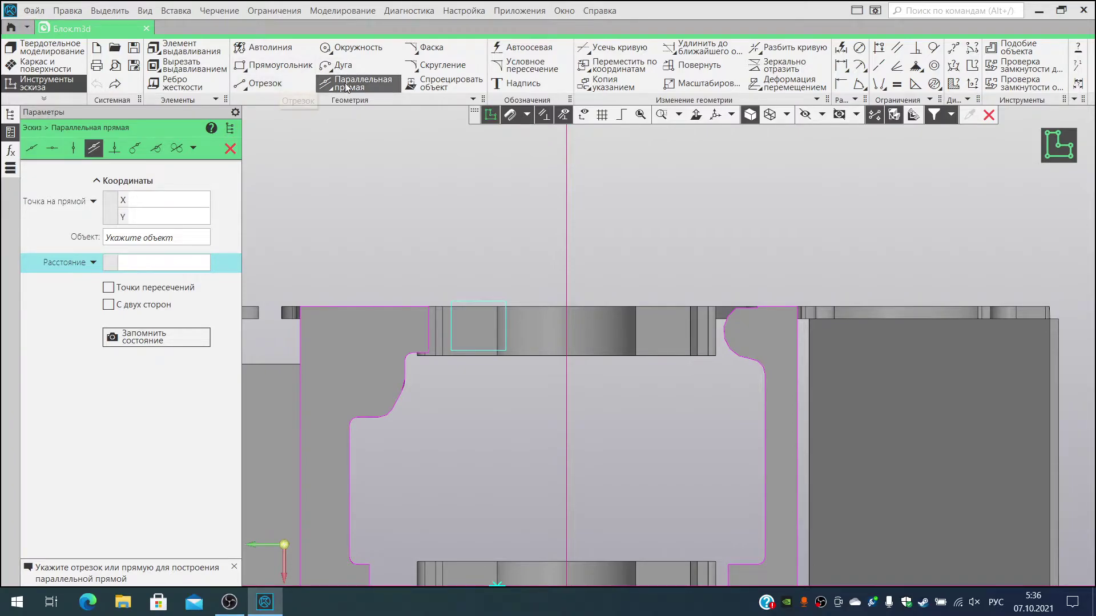
{"action": "left_click", "coordinate": [531, 308]}
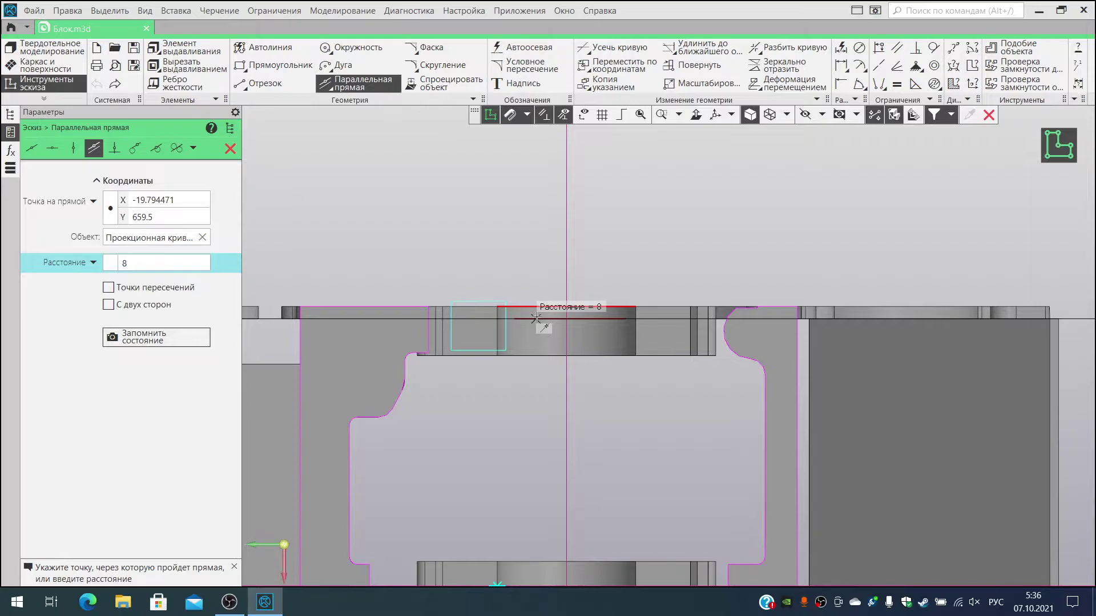
{"action": "key", "text": "Return"}
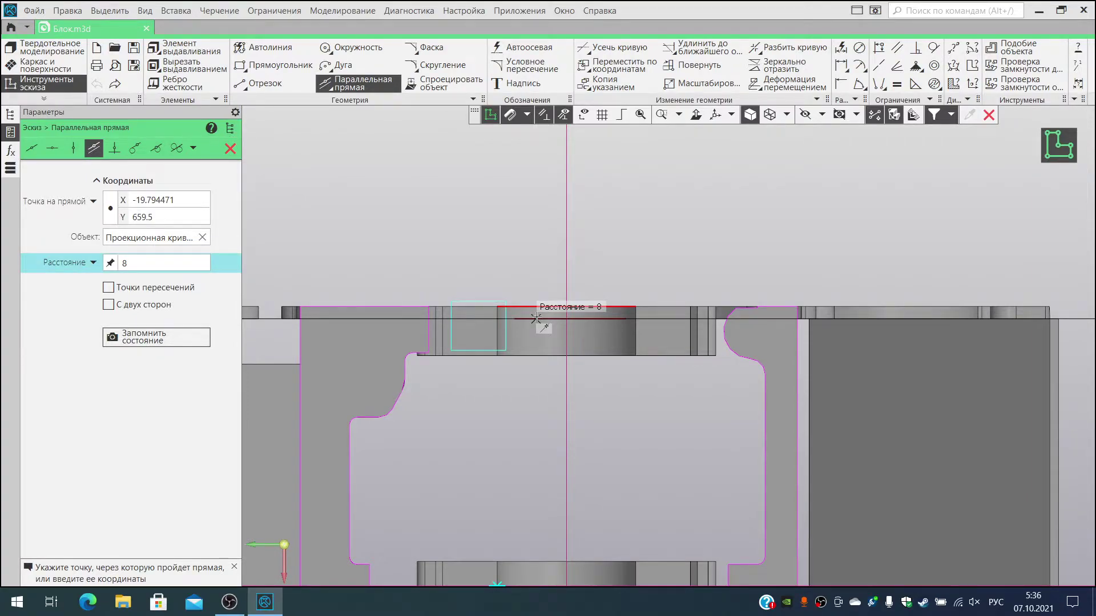
{"action": "left_click", "coordinate": [568, 323]}
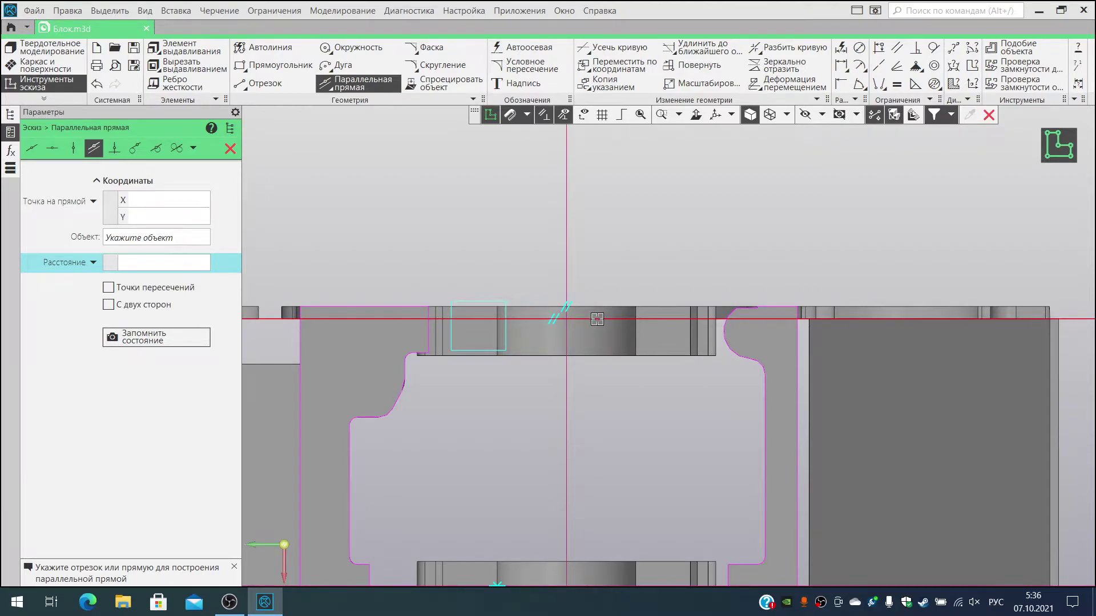
Step: Draw a circle of diameter 20 inside the farthest end arch, tangent to the parallel construction line where it crosses the vertical centre line
{"action": "left_click", "coordinate": [365, 46]}
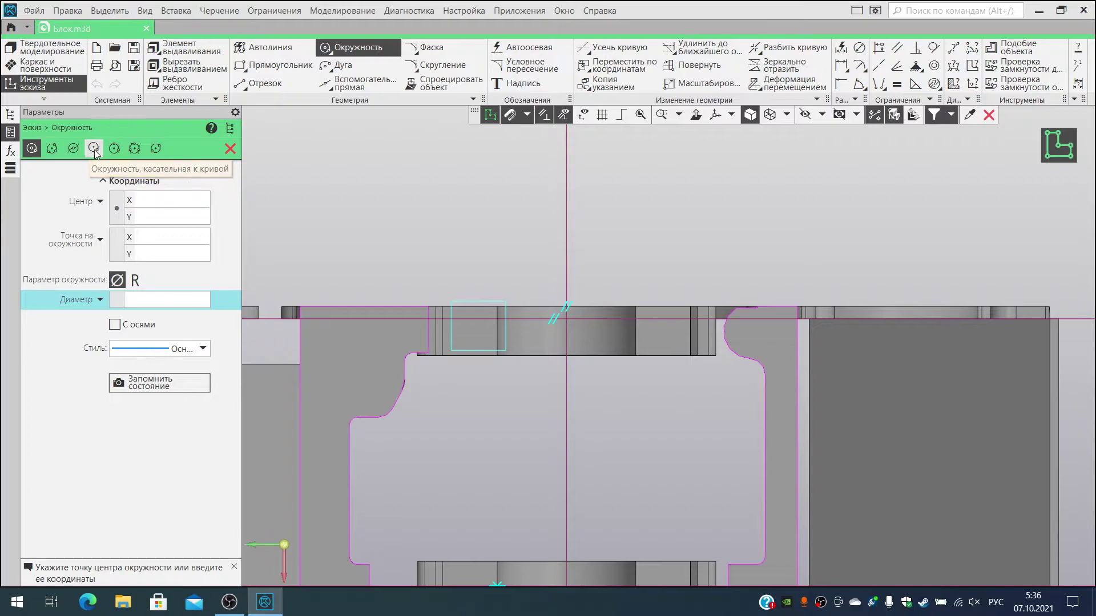
{"action": "left_click", "coordinate": [94, 149]}
{"action": "left_click", "coordinate": [610, 319]}
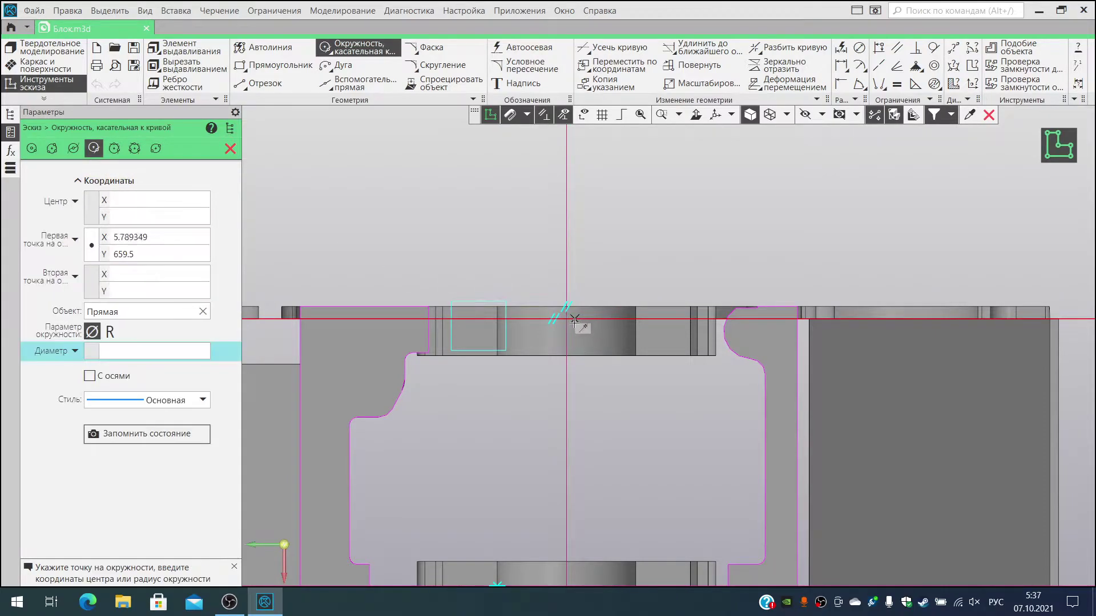
{"action": "left_click", "coordinate": [565, 319]}
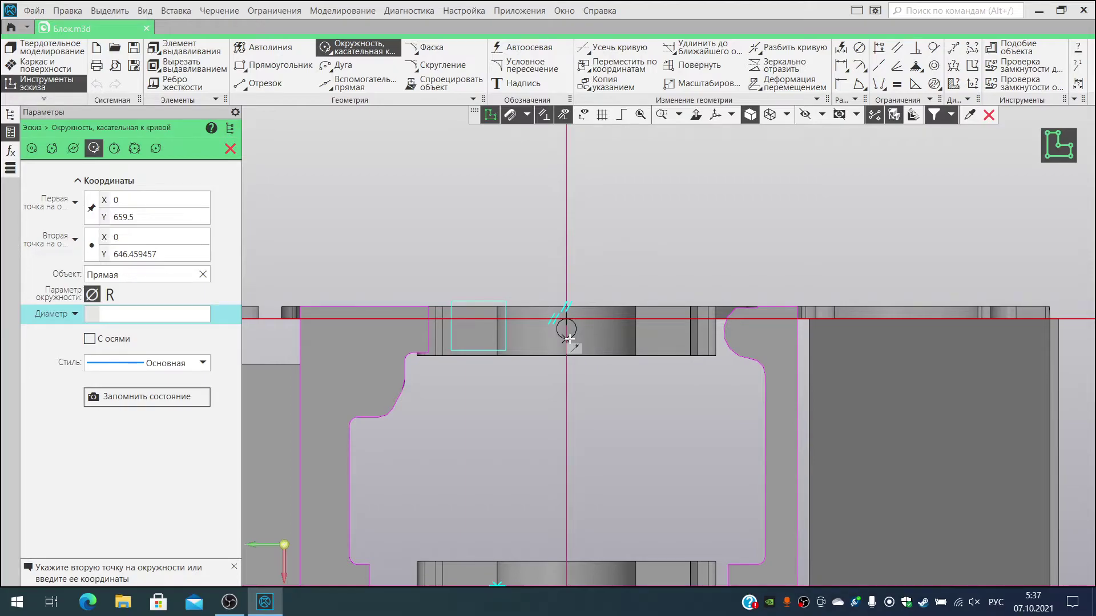
{"action": "type", "text": "20"}
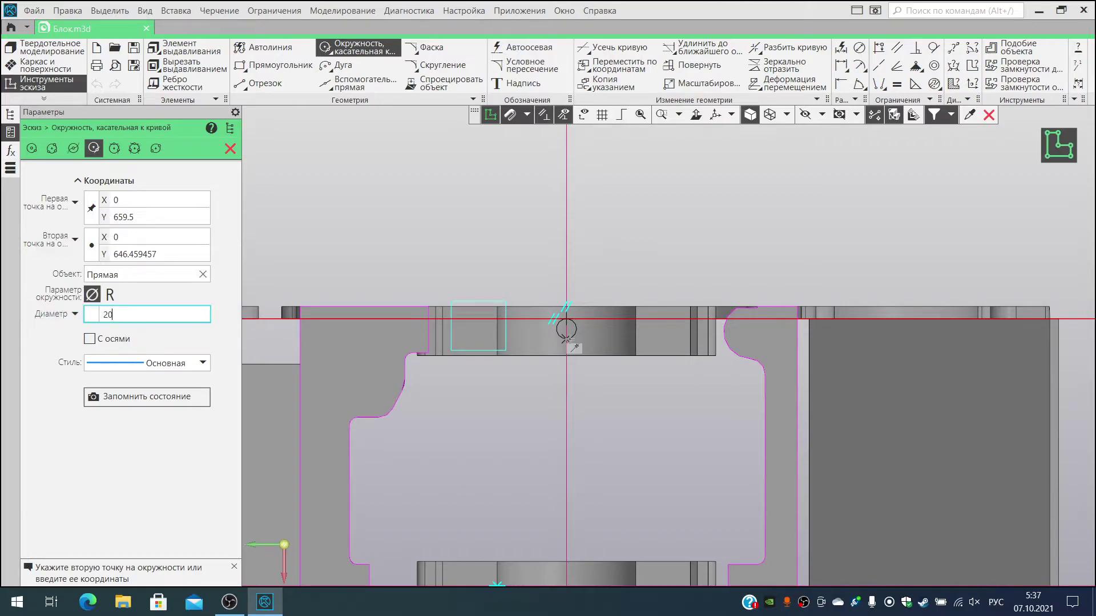
{"action": "key", "text": "Return"}
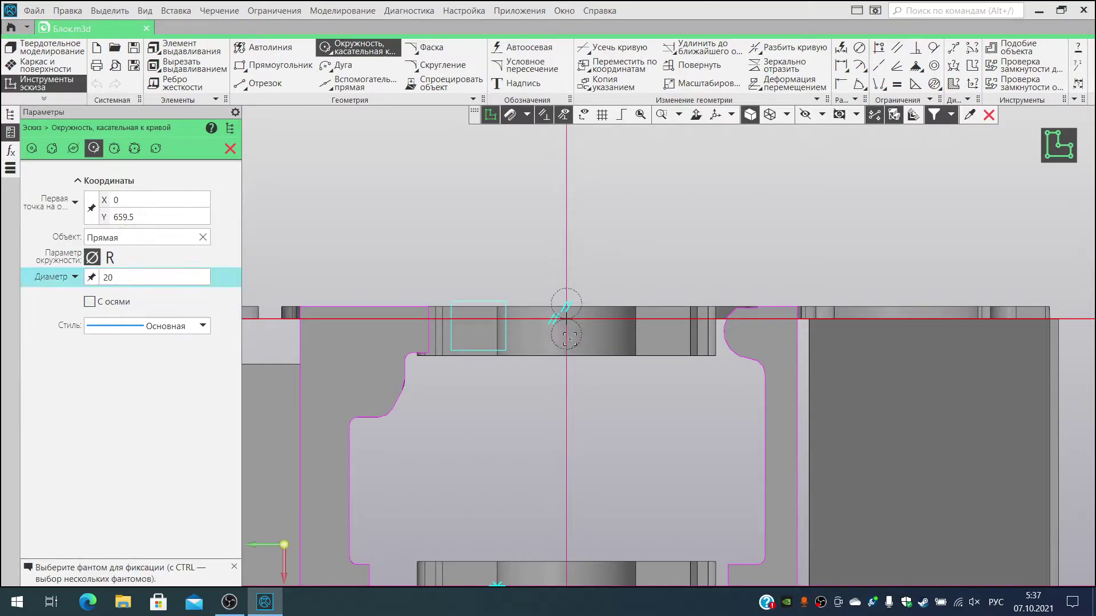
{"action": "left_click", "coordinate": [598, 341]}
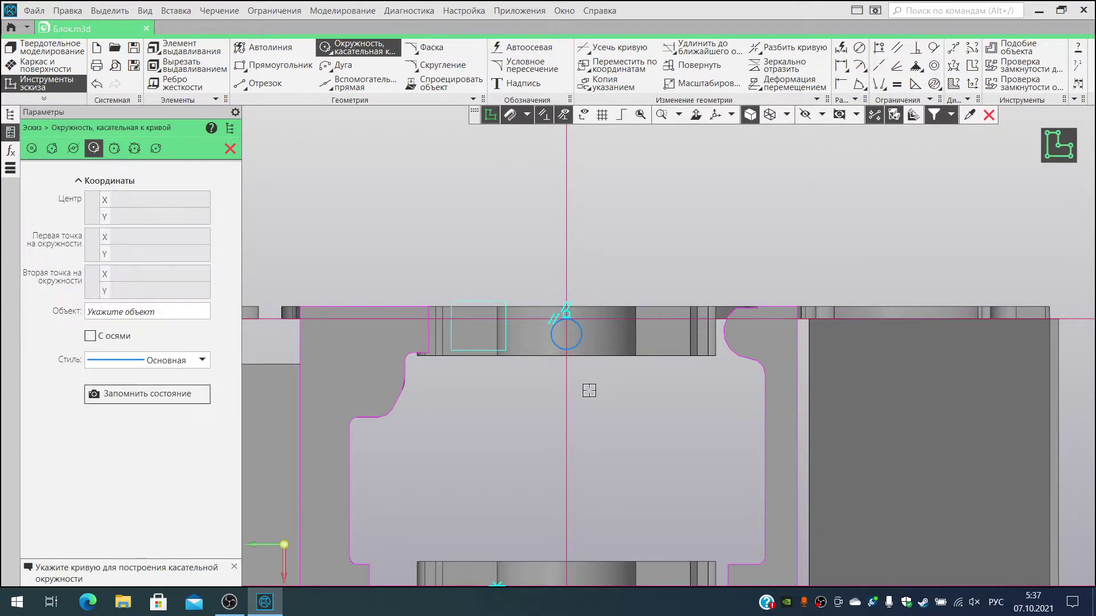
Step: Draw circles of diameter 20 at the construction line intersections on the arch next to the farthest one and on the middle arch
{"action": "scroll", "coordinate": [587, 392], "scroll_direction": "down", "scroll_amount": 4}
{"action": "middle_click_drag", "start_coordinate": [588, 455], "coordinate": [566, 326]}
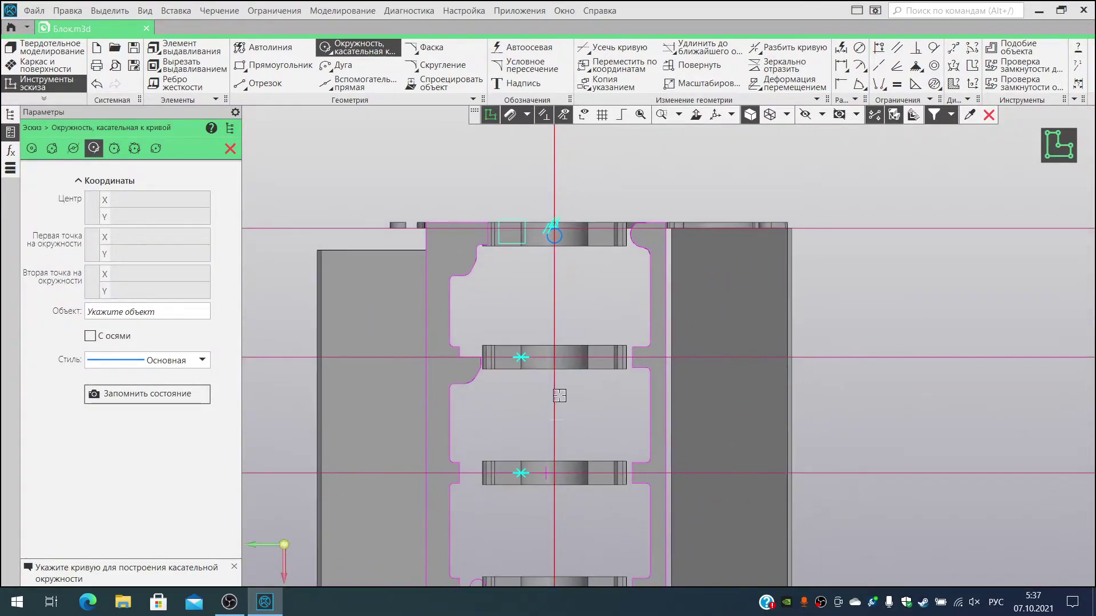
{"action": "left_click", "coordinate": [31, 149]}
{"action": "left_click", "coordinate": [555, 358]}
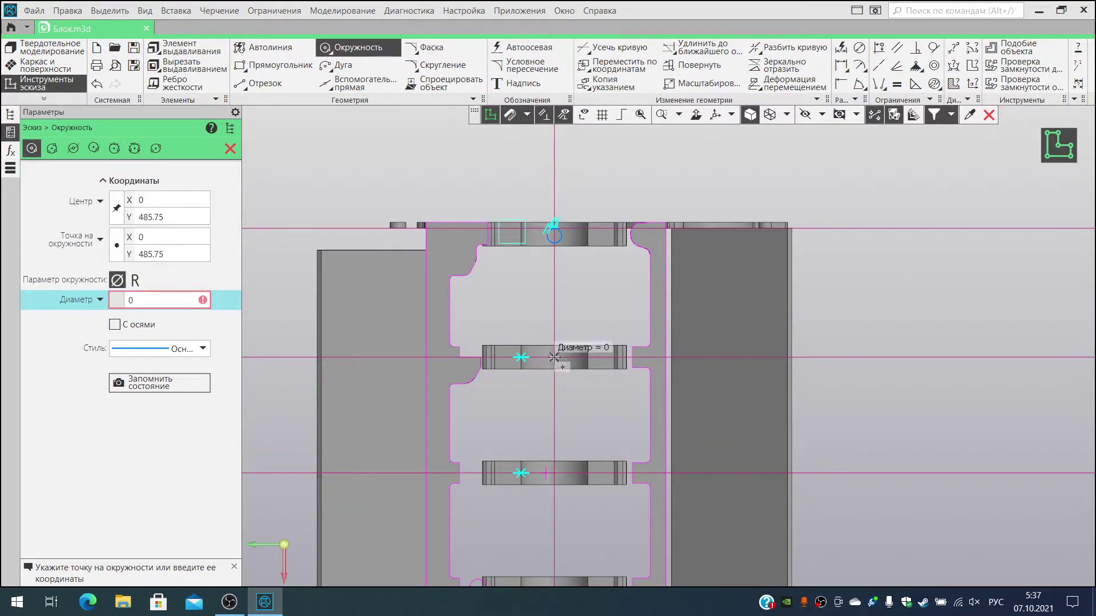
{"action": "type", "text": "20"}
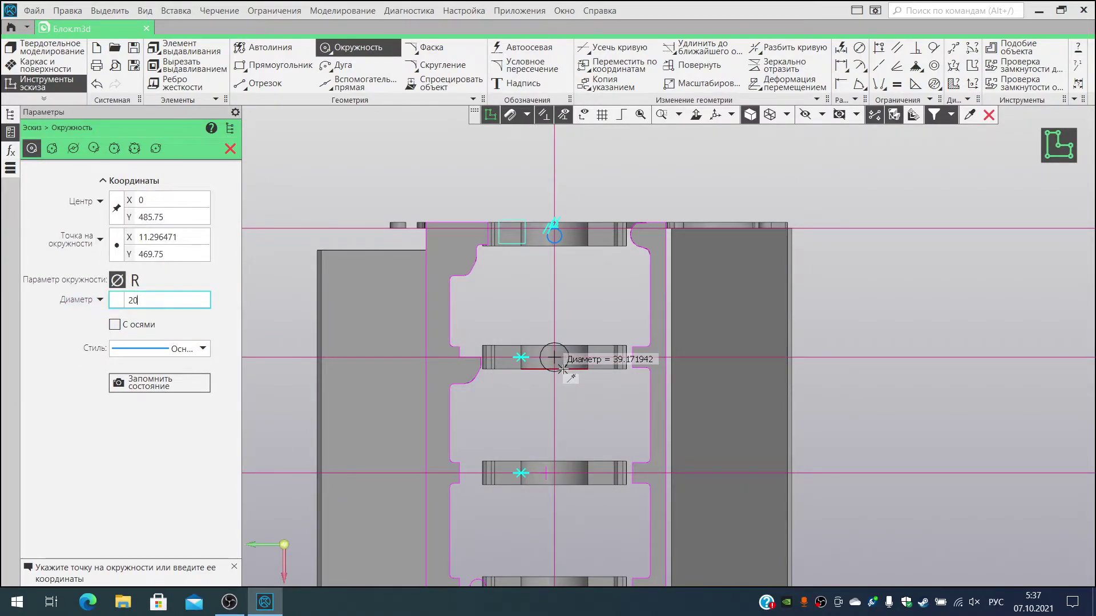
{"action": "key", "text": "Return"}
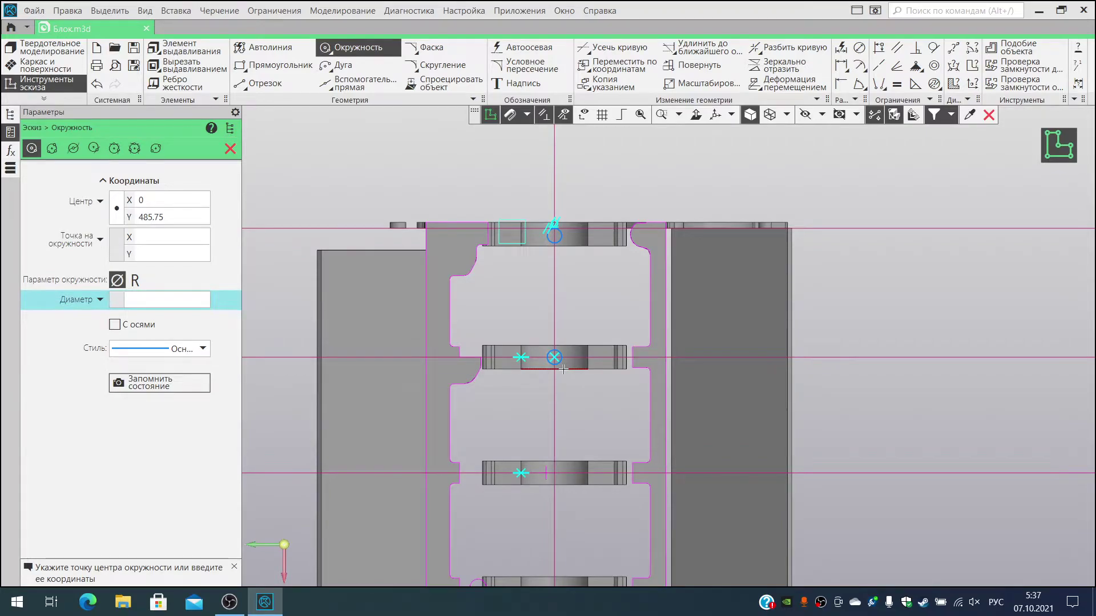
{"action": "left_click", "coordinate": [554, 473]}
{"action": "type", "text": "20"}
{"action": "key", "text": "Return"}
Step: Draw a circle of diameter 20 centred at X = 0, Y = 8 on the arch at the origin
{"action": "middle_click_drag", "start_coordinate": [554, 473], "coordinate": [525, 211]}
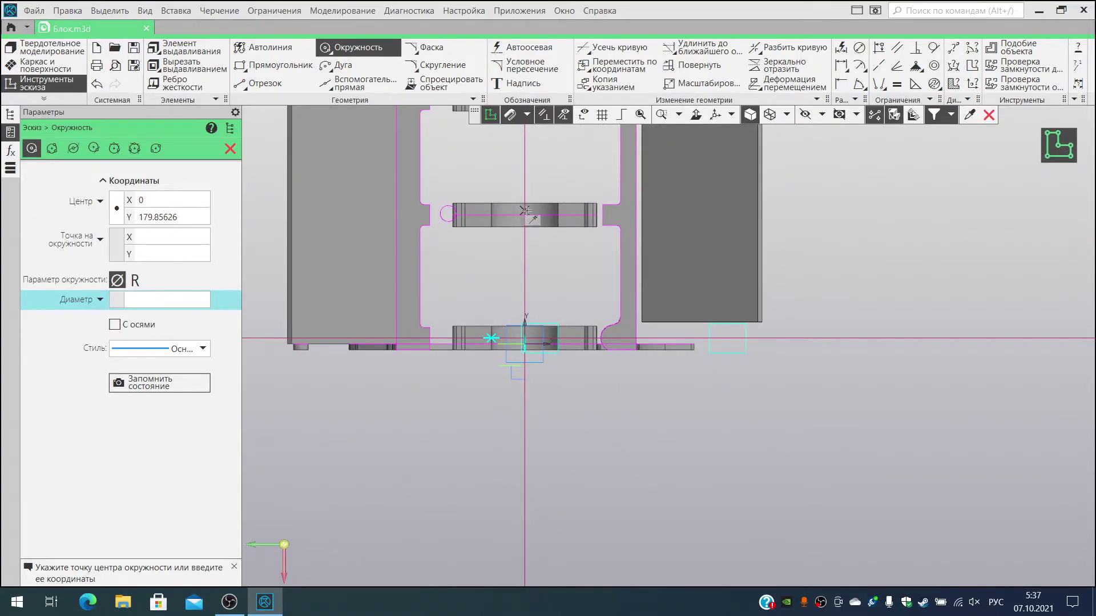
{"action": "scroll", "coordinate": [526, 190], "scroll_direction": "up", "scroll_amount": 5}
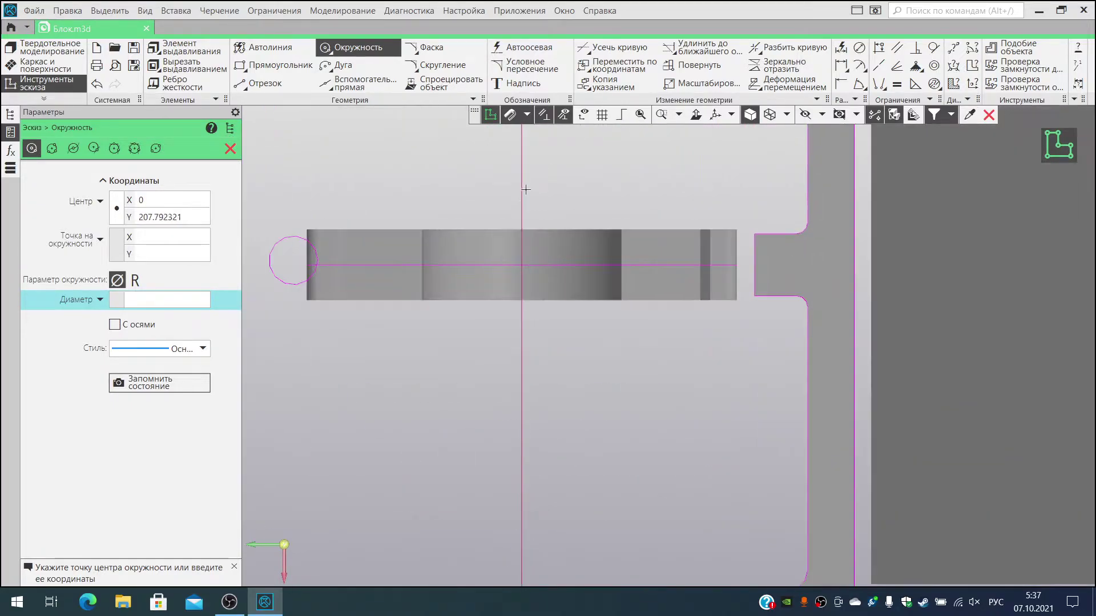
{"action": "scroll", "coordinate": [533, 220], "scroll_direction": "down", "scroll_amount": 4}
{"action": "middle_click_drag", "start_coordinate": [539, 157], "coordinate": [539, 335]}
{"action": "scroll", "coordinate": [519, 260], "scroll_direction": "up", "scroll_amount": 7}
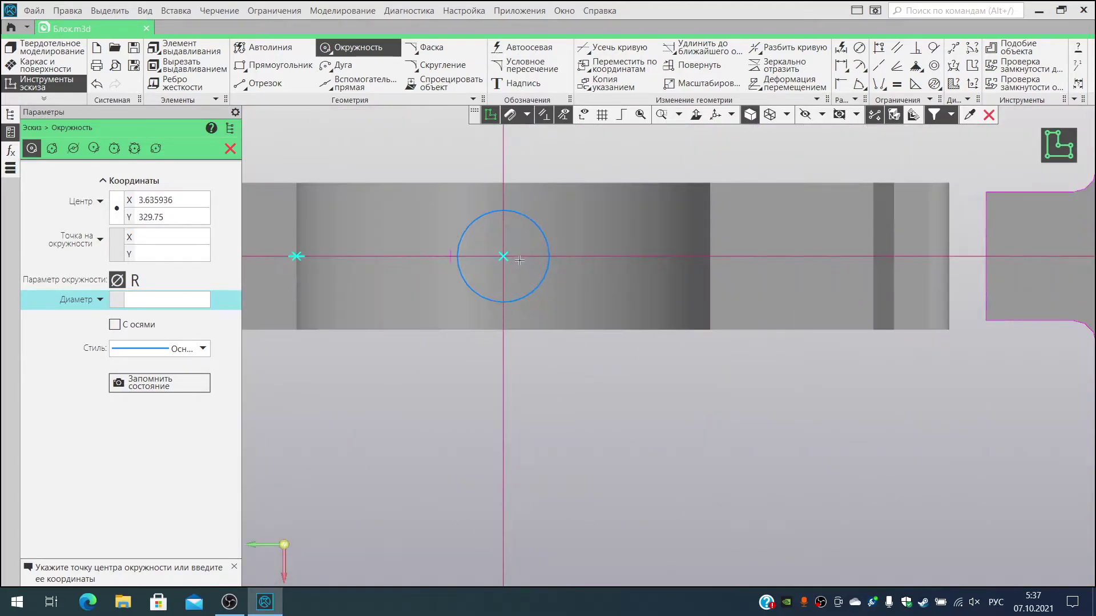
{"action": "scroll", "coordinate": [520, 260], "scroll_direction": "up", "scroll_amount": 3}
{"action": "scroll", "coordinate": [514, 343], "scroll_direction": "down", "scroll_amount": 6}
{"action": "scroll", "coordinate": [512, 391], "scroll_direction": "up", "scroll_amount": 1}
{"action": "scroll", "coordinate": [512, 390], "scroll_direction": "up", "scroll_amount": 3}
{"action": "scroll", "coordinate": [519, 406], "scroll_direction": "down", "scroll_amount": 3}
{"action": "scroll", "coordinate": [521, 441], "scroll_direction": "up", "scroll_amount": 6}
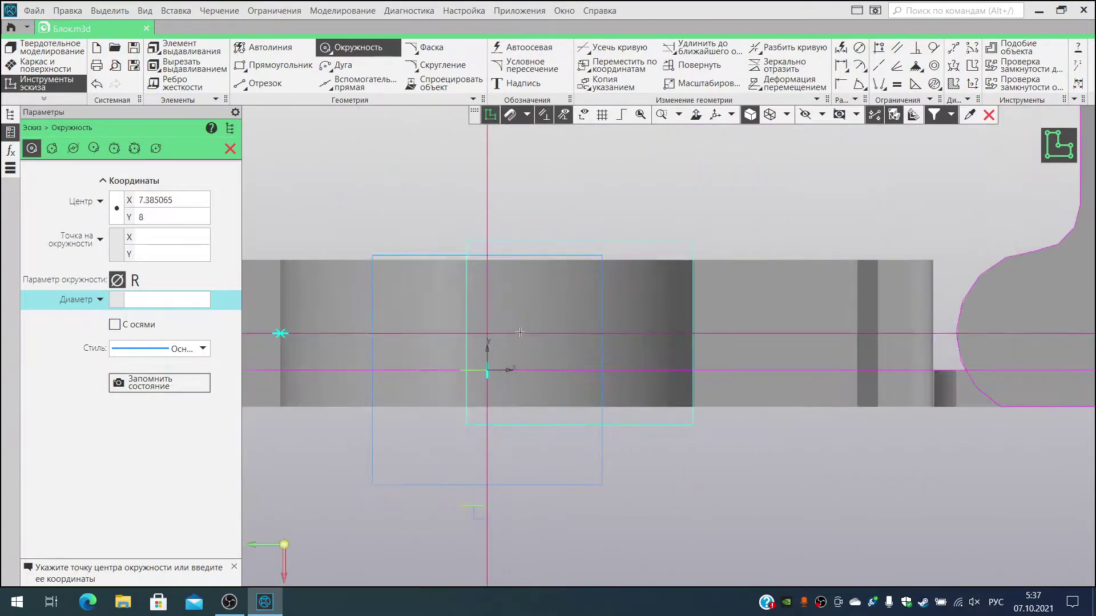
{"action": "left_click", "coordinate": [489, 337]}
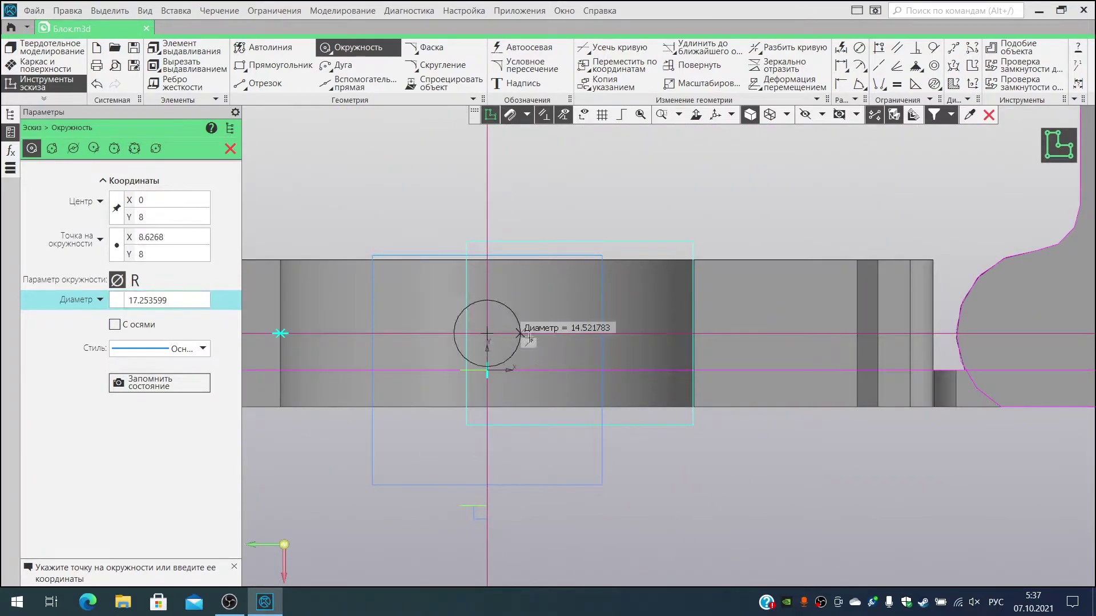
{"action": "type", "text": "20"}
{"action": "key", "text": "Return"}
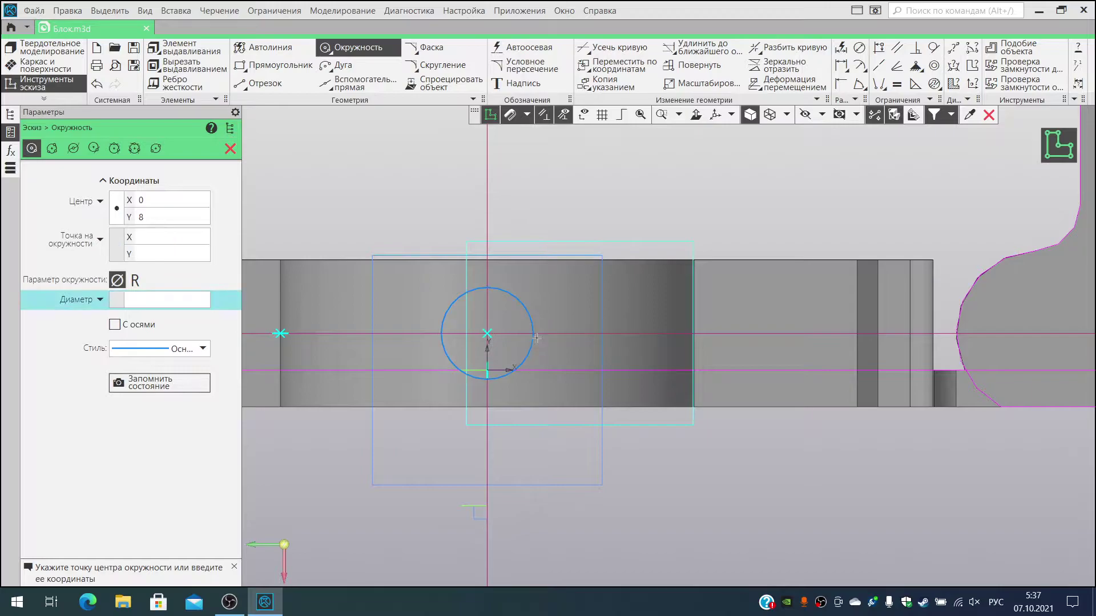
Step: Draw a horizontal construction line through the bore edge midpoint of the arch between the origin arch and the middle one
{"action": "scroll", "coordinate": [531, 320], "scroll_direction": "down", "scroll_amount": 3}
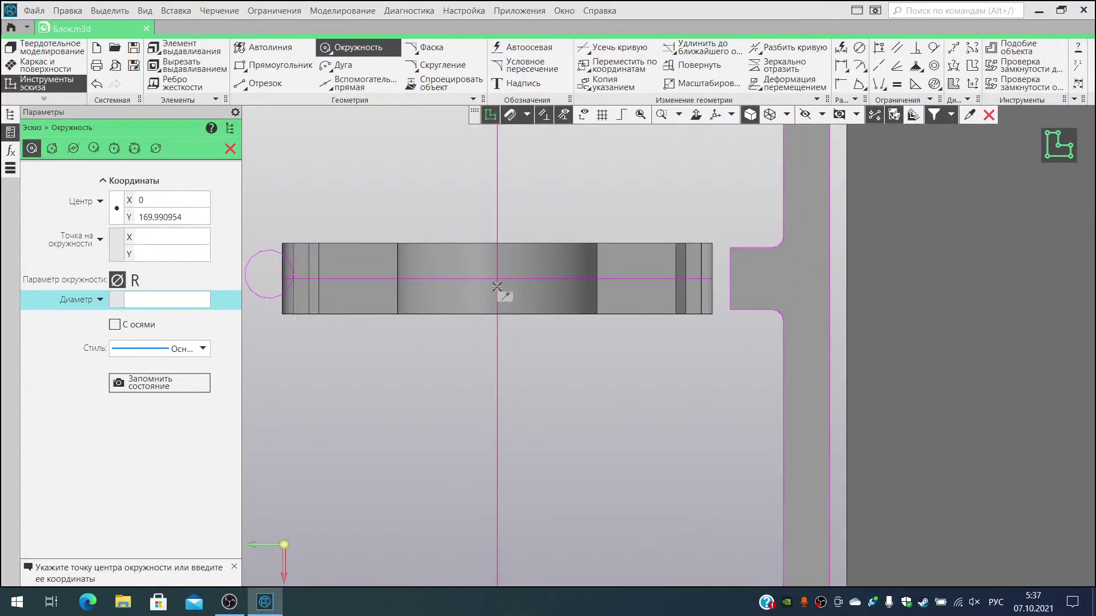
{"action": "scroll", "coordinate": [497, 286], "scroll_direction": "down", "scroll_amount": 3}
{"action": "left_click", "coordinate": [352, 84]}
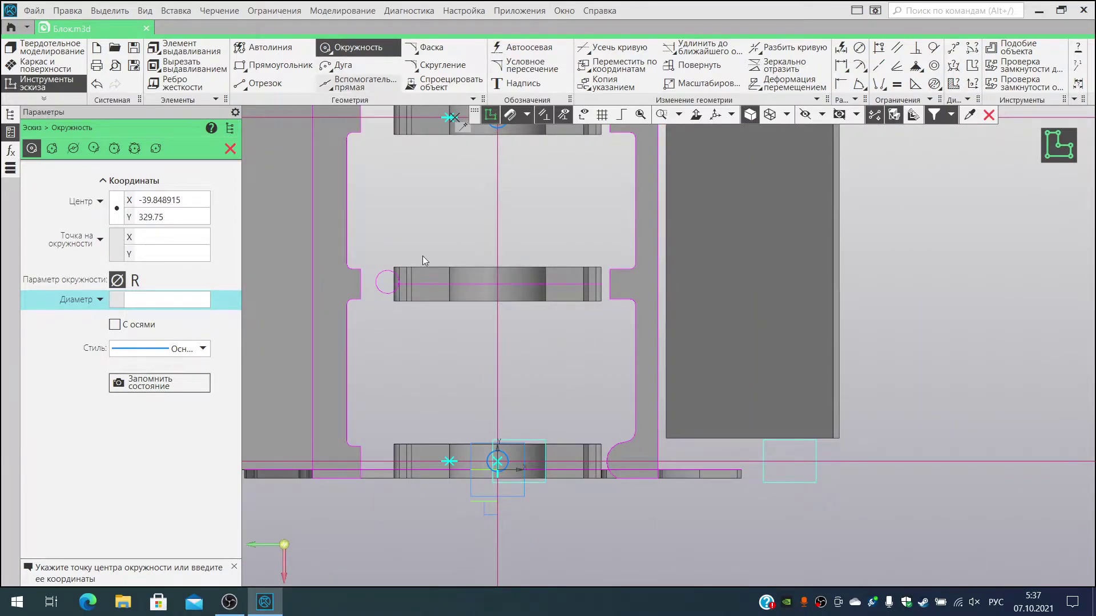
{"action": "left_click", "coordinate": [449, 284]}
{"action": "left_click", "coordinate": [516, 284]}
{"action": "scroll", "coordinate": [502, 251], "scroll_direction": "up", "scroll_amount": 3}
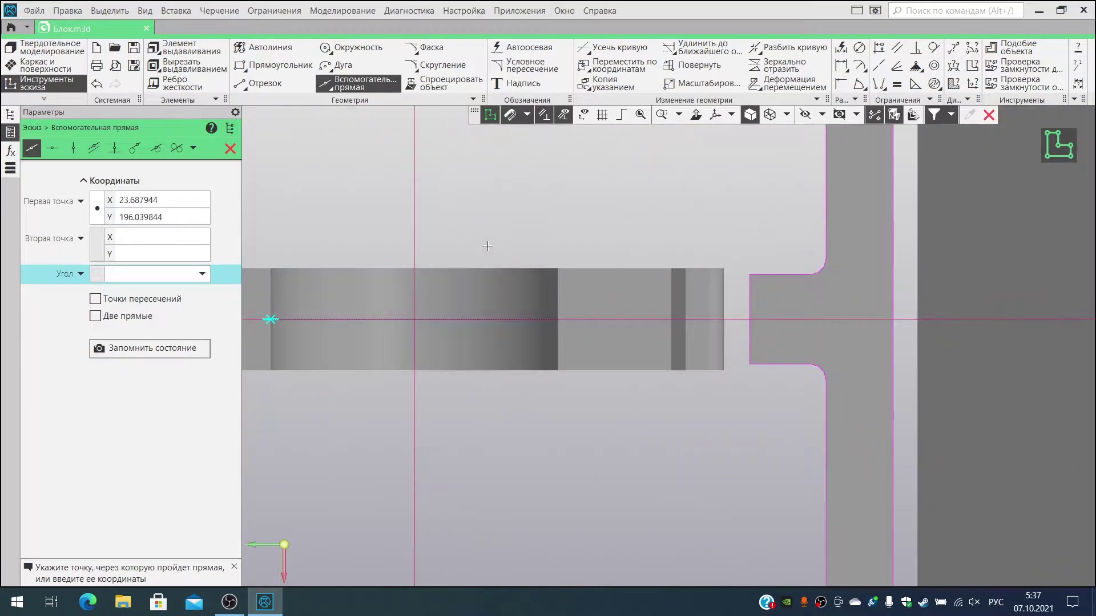
{"action": "scroll", "coordinate": [501, 251], "scroll_direction": "up", "scroll_amount": 2}
{"action": "scroll", "coordinate": [428, 308], "scroll_direction": "down", "scroll_amount": 4}
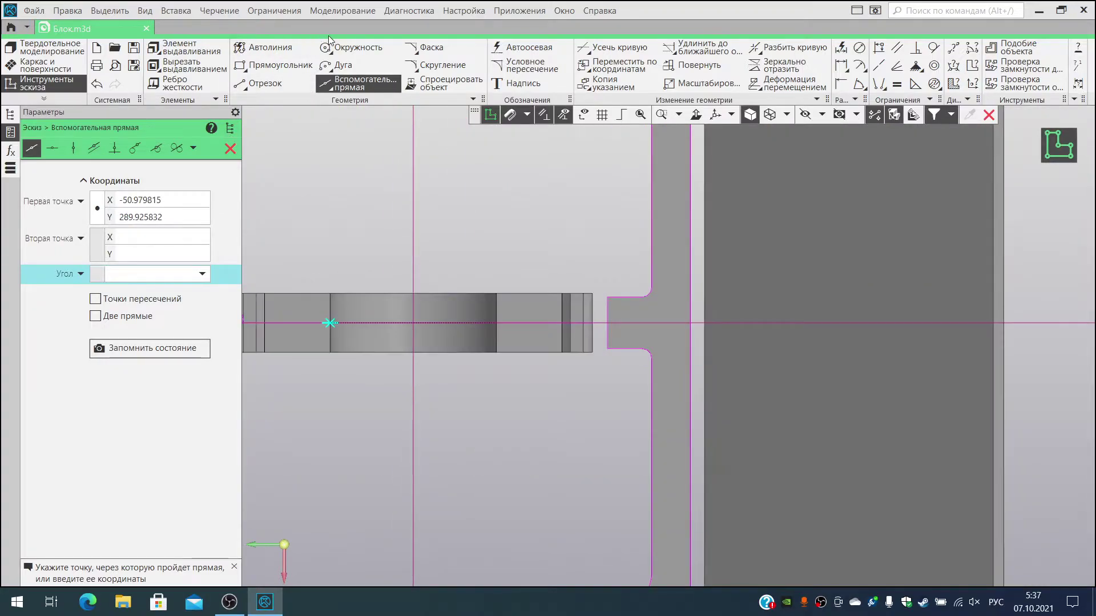
Step: Draw a circle of diameter 20 at that arch's construction line intersection, at X = 0, Y = 173.75, and finish the sketch
{"action": "left_click", "coordinate": [343, 47]}
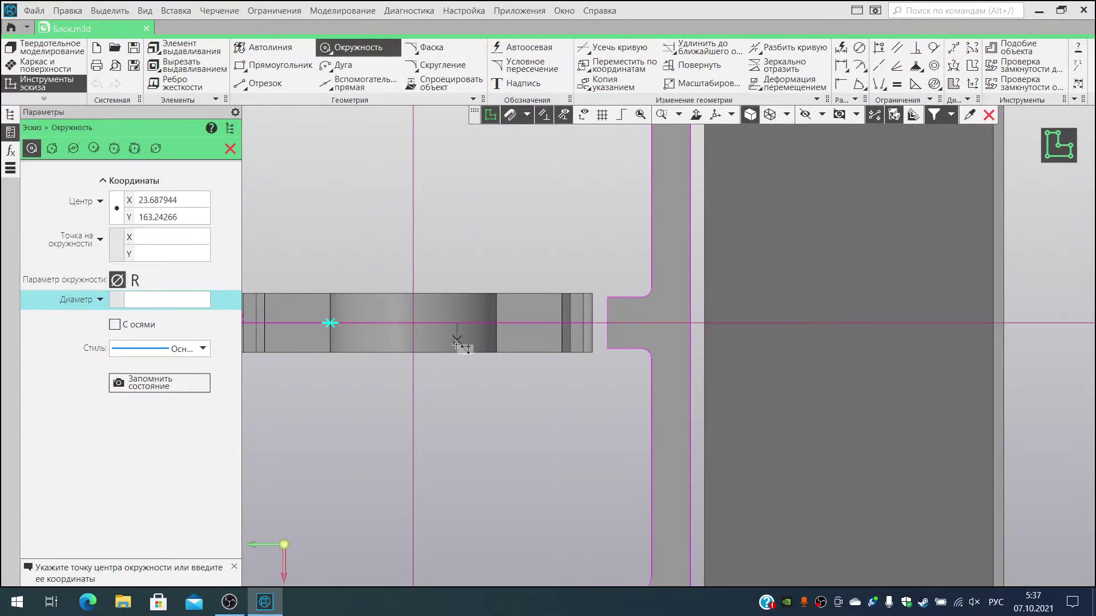
{"action": "left_click", "coordinate": [414, 323]}
{"action": "type", "text": "20"}
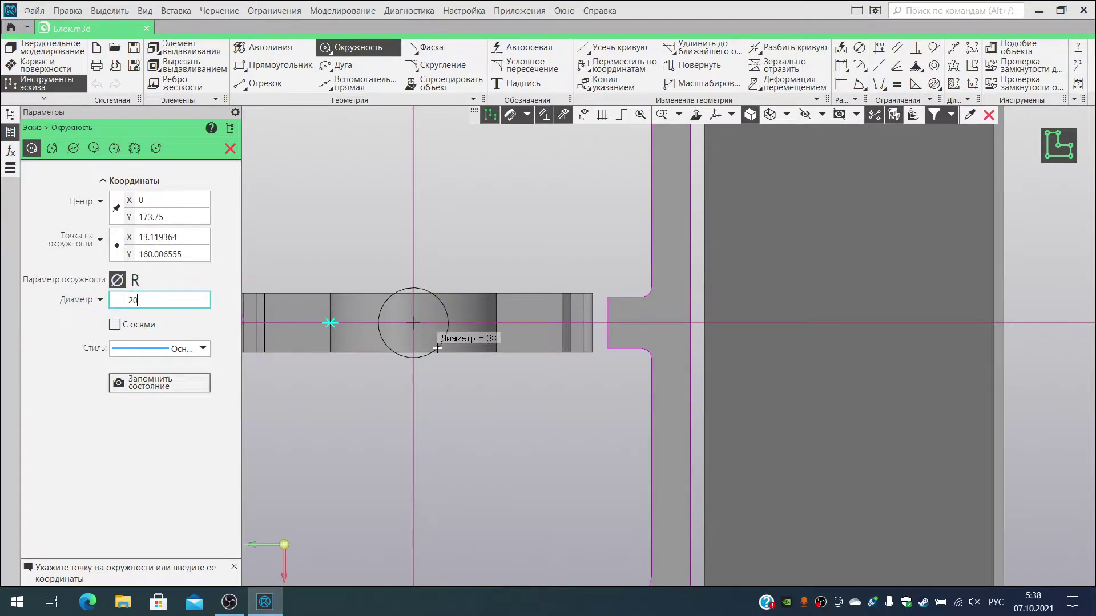
{"action": "key", "text": "Return"}
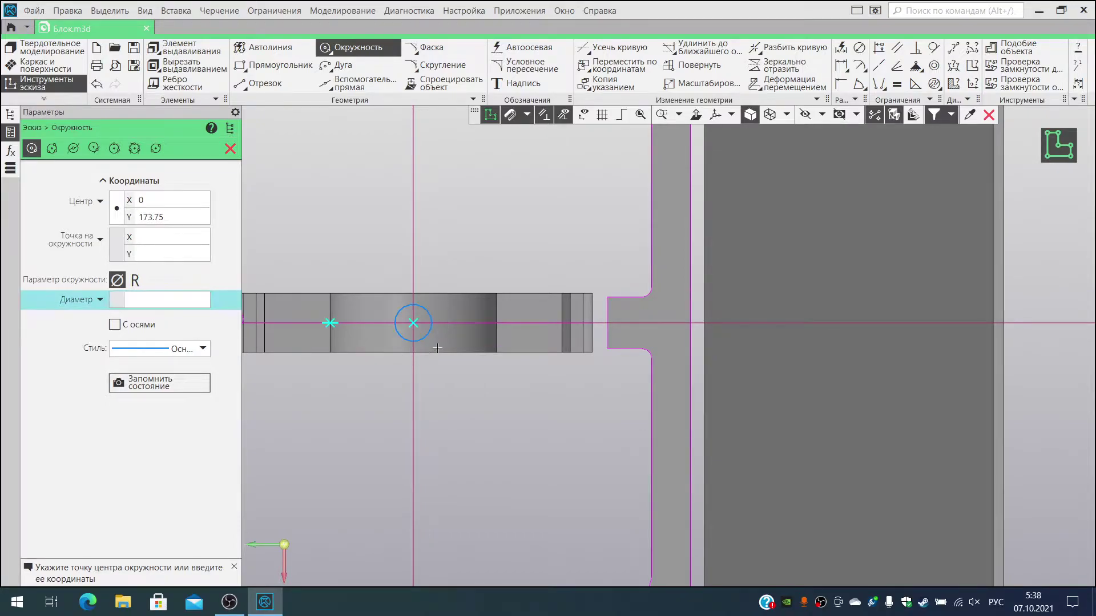
{"action": "left_click", "coordinate": [228, 149]}
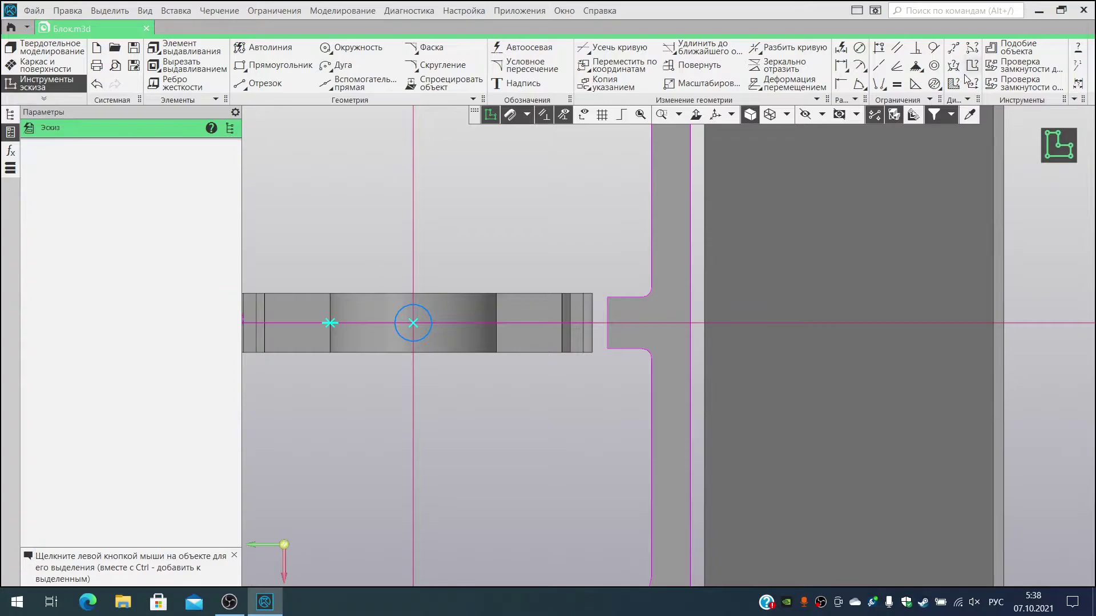
{"action": "left_click", "coordinate": [1054, 157]}
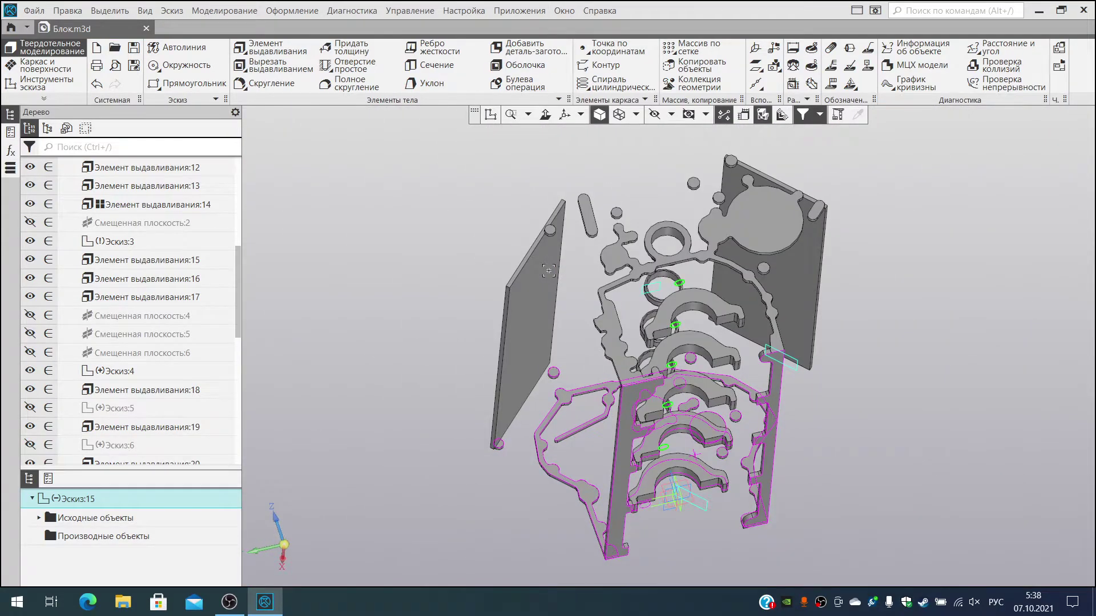
Step: Extrude the sketch of five bearing arch circles up to the outer curved face of the middle arch
{"action": "left_click", "coordinate": [282, 46]}
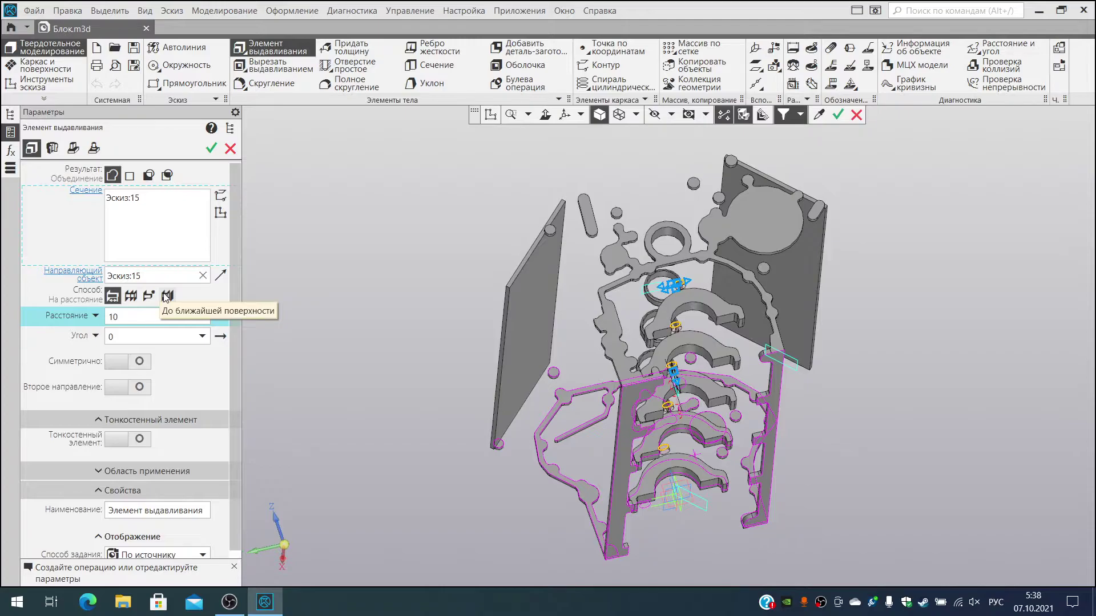
{"action": "left_click", "coordinate": [166, 296]}
{"action": "middle_click_drag", "start_coordinate": [311, 244], "coordinate": [392, 247]}
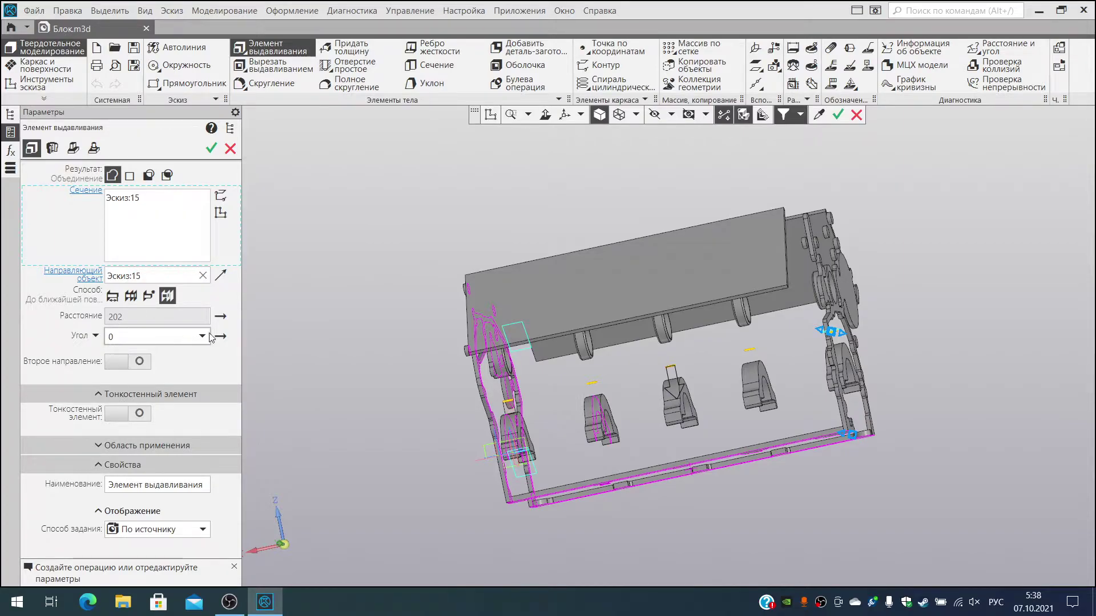
{"action": "middle_click_drag", "start_coordinate": [279, 343], "coordinate": [281, 342]}
{"action": "middle_click_drag", "start_coordinate": [281, 325], "coordinate": [258, 342]}
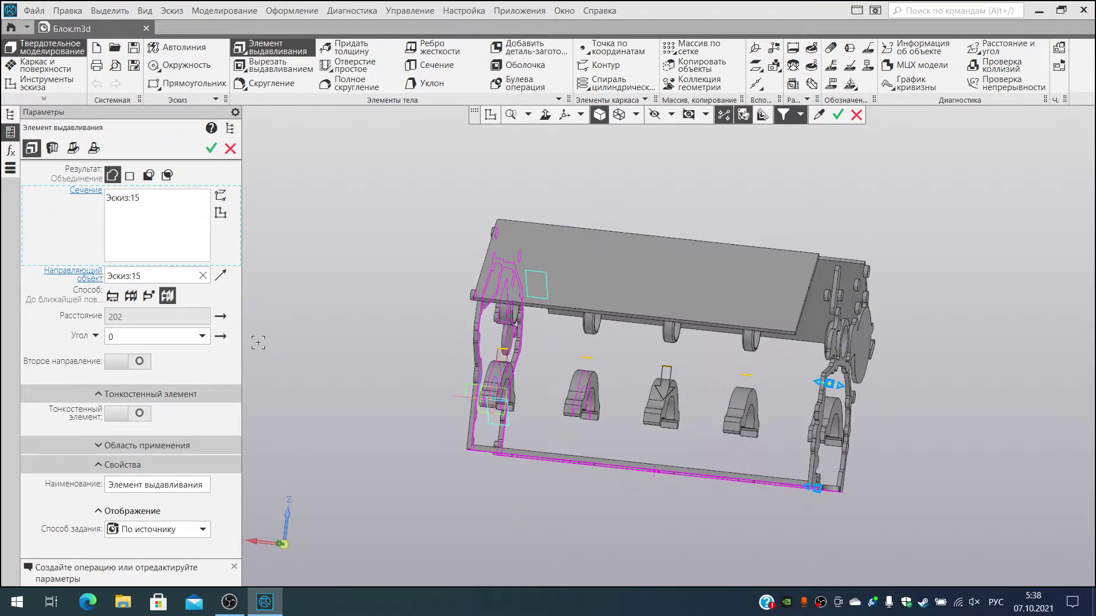
{"action": "left_click", "coordinate": [148, 296]}
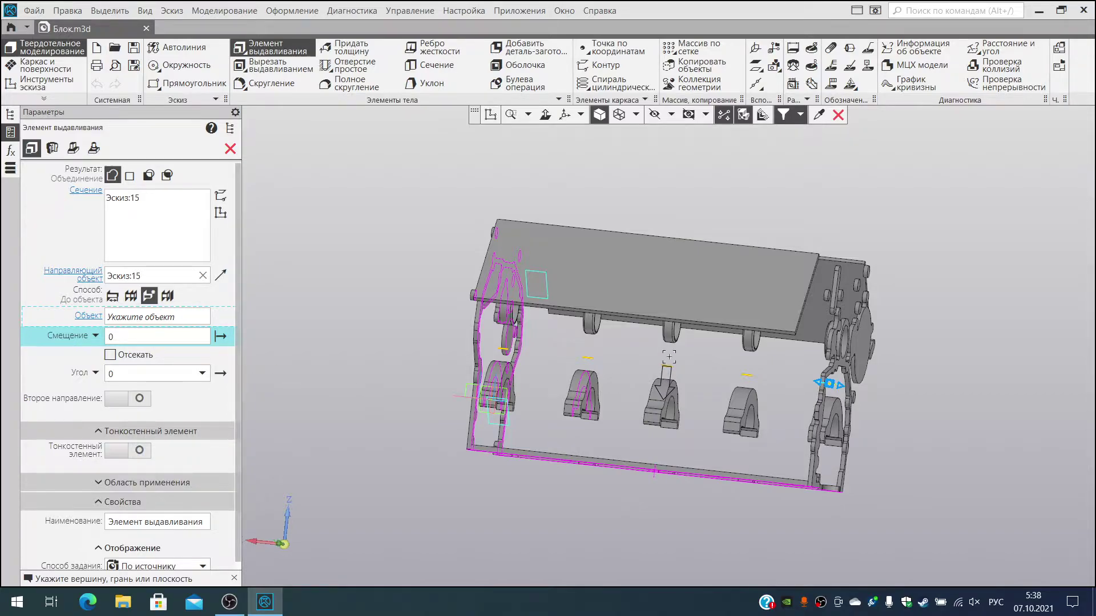
{"action": "scroll", "coordinate": [670, 358], "scroll_direction": "up", "scroll_amount": 8}
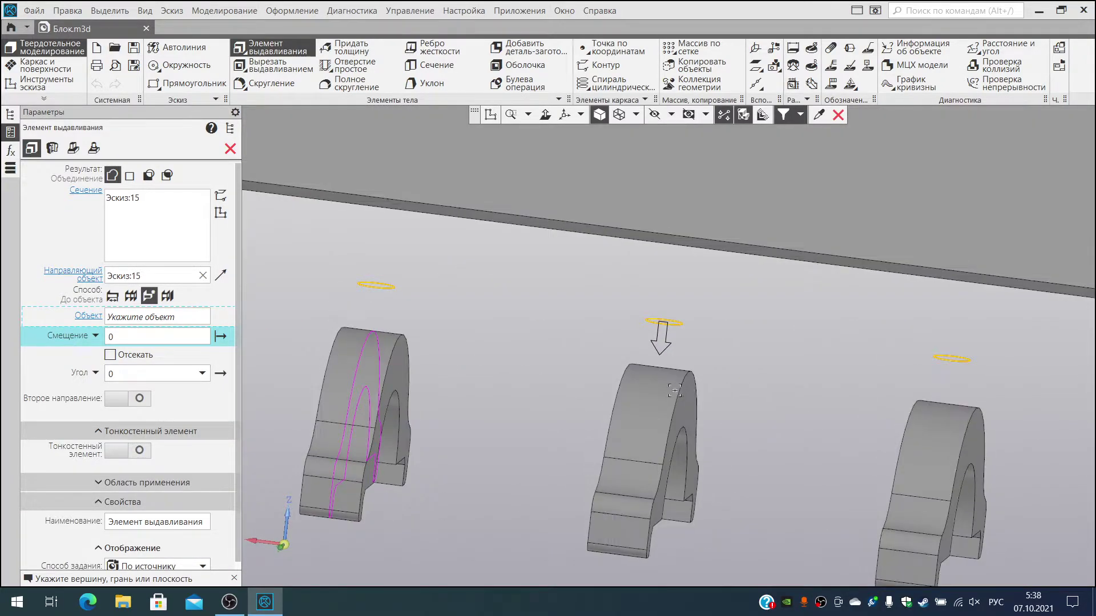
{"action": "left_click", "coordinate": [667, 389]}
{"action": "scroll", "coordinate": [482, 382], "scroll_direction": "down", "scroll_amount": 3}
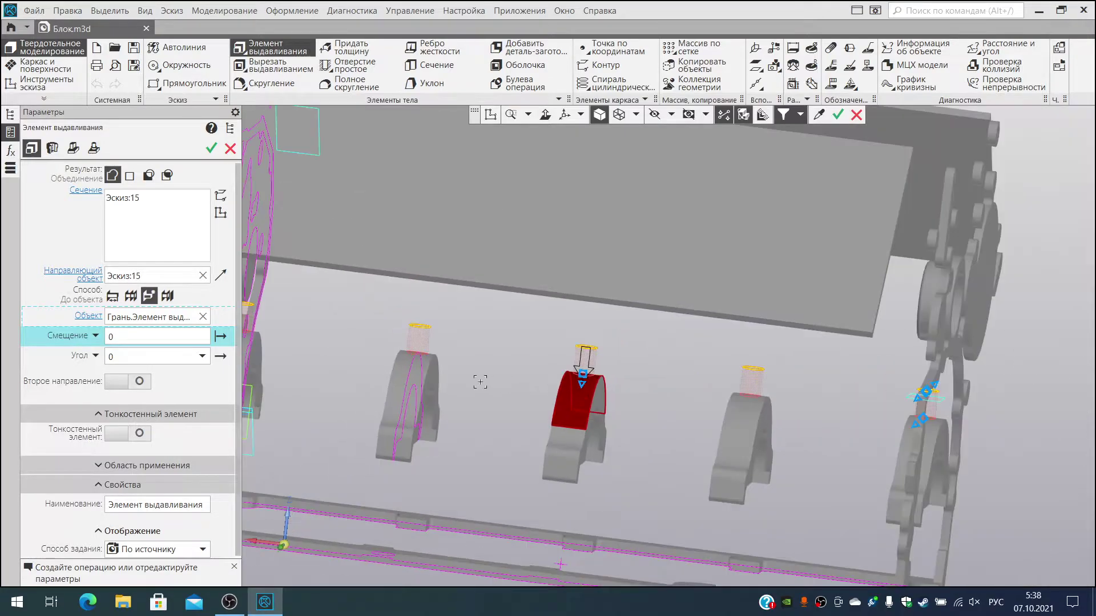
{"action": "scroll", "coordinate": [480, 381], "scroll_direction": "down", "scroll_amount": 3}
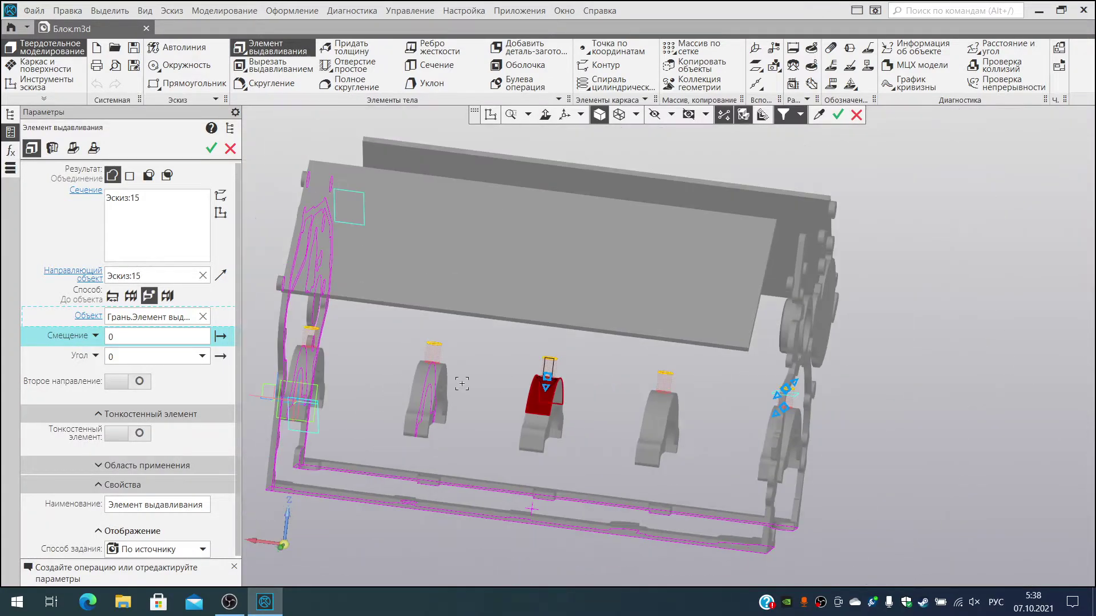
Step: Add a second extrusion direction up to the curved face of the middle ring and finish the extrusion
{"action": "left_click", "coordinate": [137, 385]}
{"action": "left_click", "coordinate": [149, 403]}
{"action": "middle_click_drag", "start_coordinate": [463, 401], "coordinate": [472, 357]}
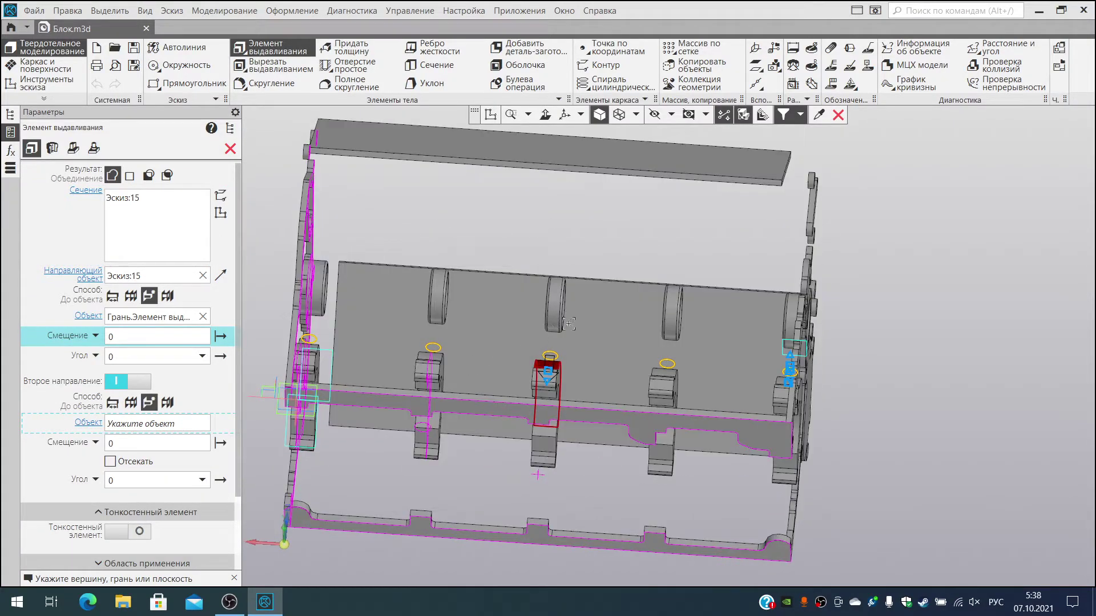
{"action": "left_click", "coordinate": [521, 391]}
{"action": "middle_click_drag", "start_coordinate": [517, 391], "coordinate": [421, 374]}
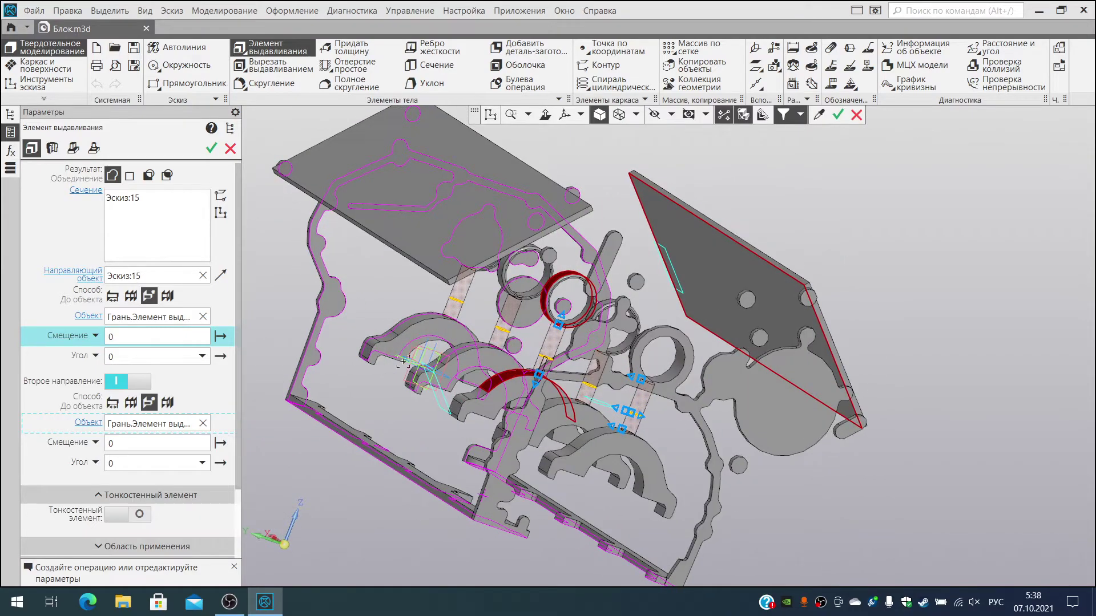
{"action": "left_click", "coordinate": [212, 148]}
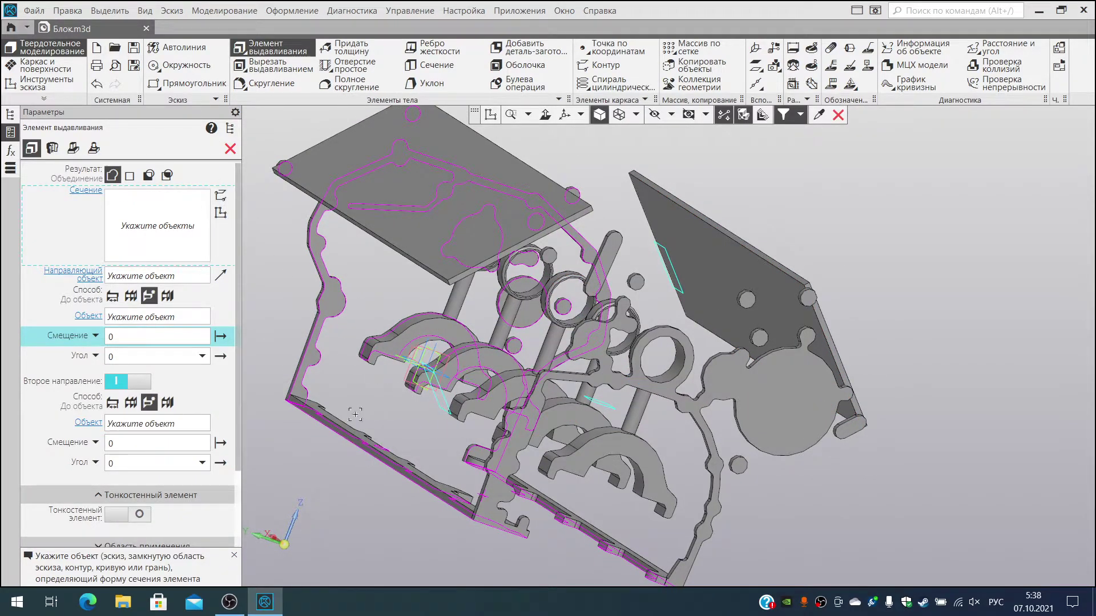
{"action": "left_click", "coordinate": [230, 148]}
{"action": "middle_click_drag", "start_coordinate": [434, 394], "coordinate": [452, 408]}
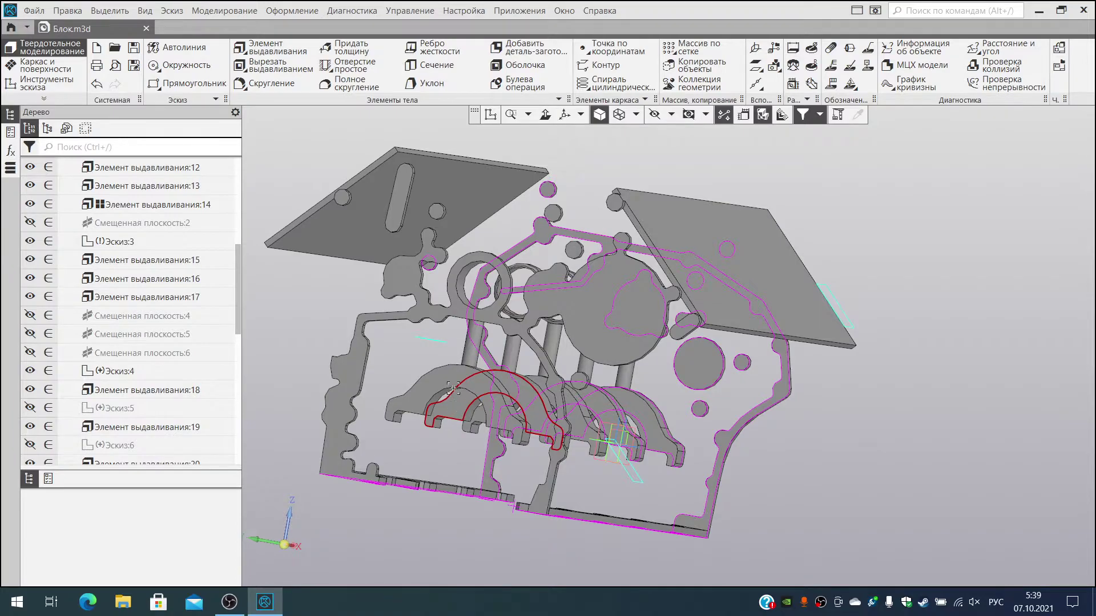
{"action": "middle_click_drag", "start_coordinate": [462, 474], "coordinate": [457, 423]}
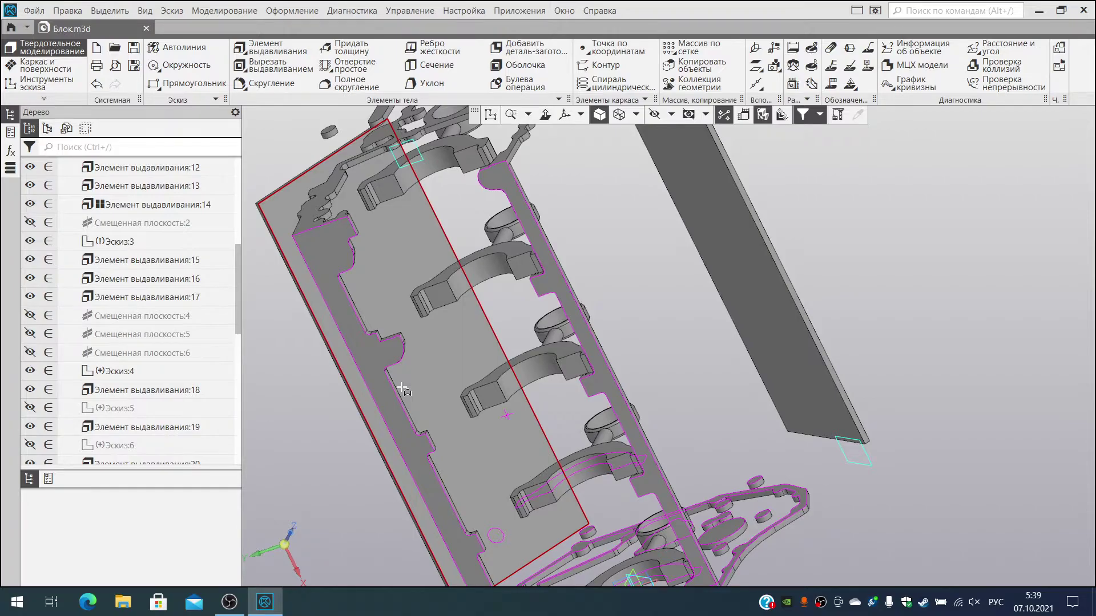
{"action": "middle_click_drag", "start_coordinate": [518, 339], "coordinate": [518, 354]}
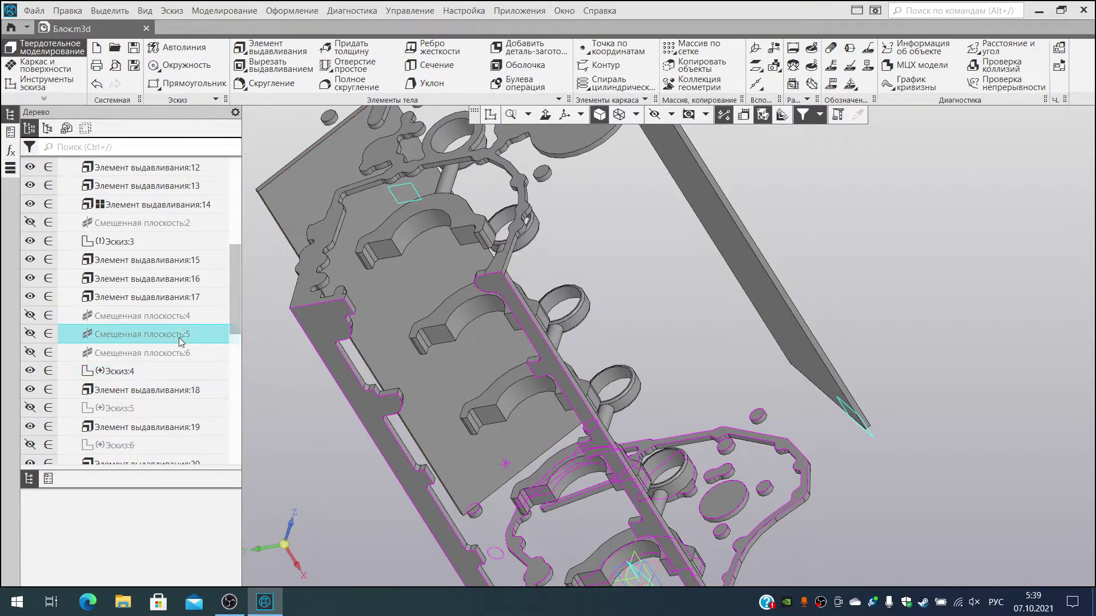
{"action": "scroll", "coordinate": [183, 322], "scroll_direction": "down", "scroll_amount": 3}
{"action": "scroll", "coordinate": [183, 326], "scroll_direction": "up", "scroll_amount": 2}
{"action": "scroll", "coordinate": [183, 323], "scroll_direction": "down", "scroll_amount": 6}
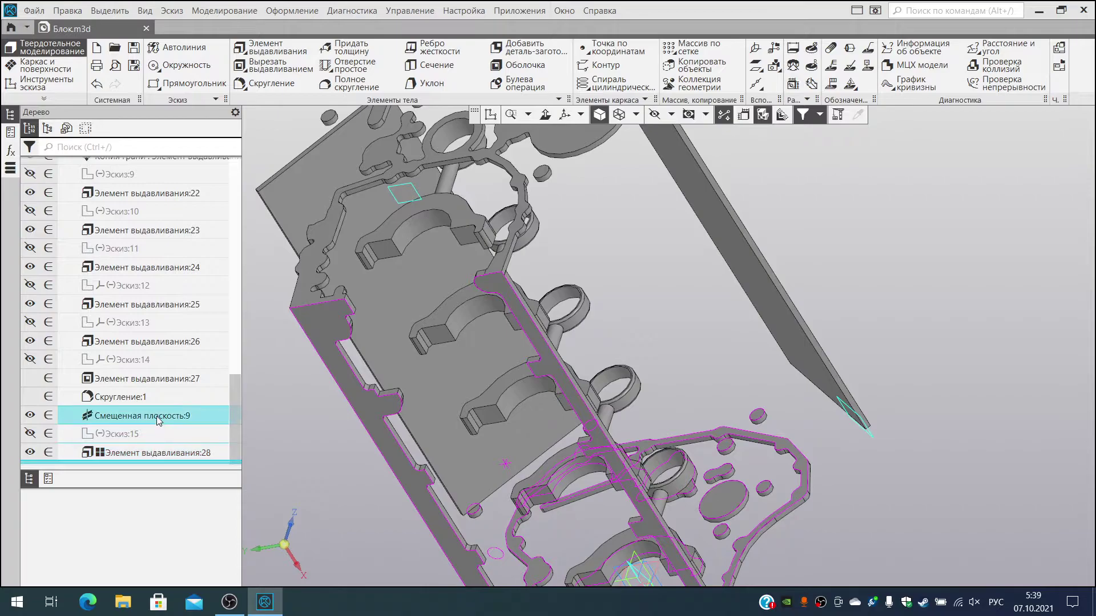
{"action": "left_click", "coordinate": [159, 417]}
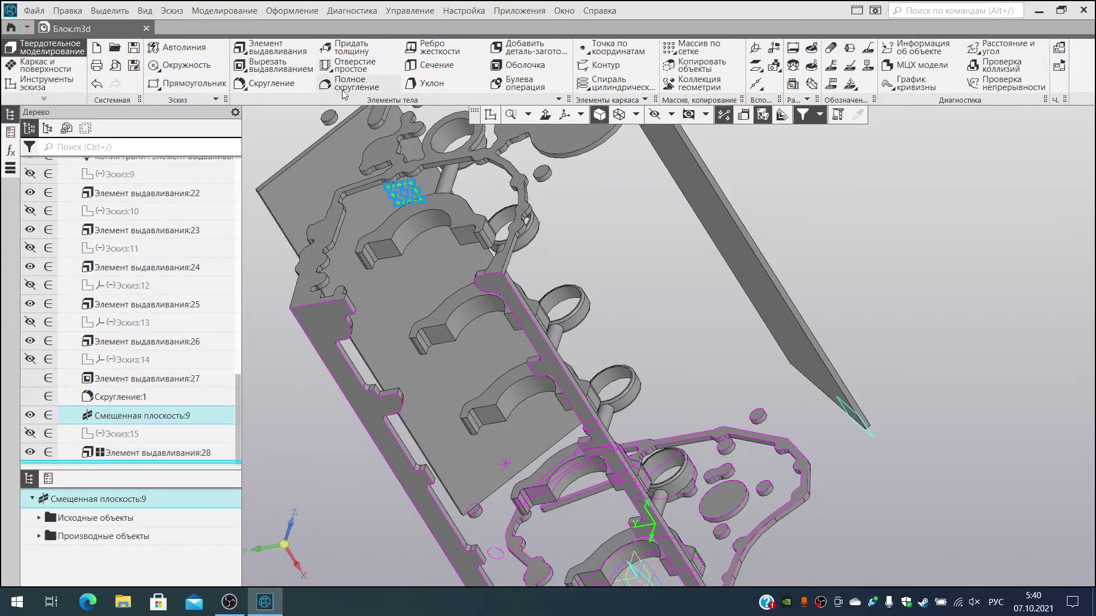
{"action": "left_click", "coordinate": [490, 117]}
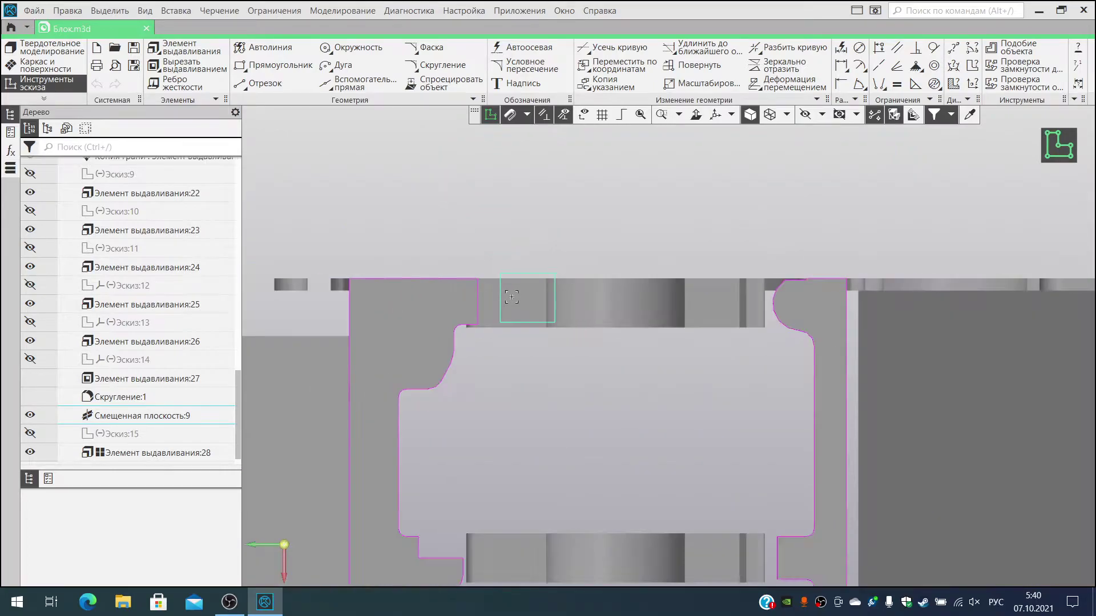
{"action": "middle_click_drag", "start_coordinate": [528, 361], "coordinate": [509, 270], "text": "shift"}
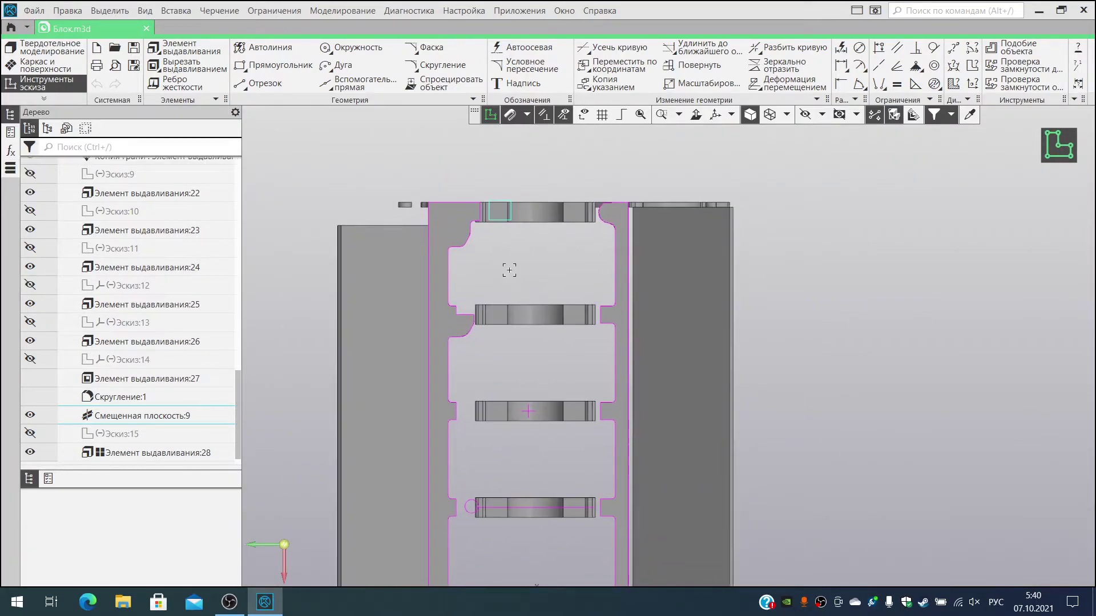
{"action": "scroll", "coordinate": [511, 267], "scroll_direction": "up", "scroll_amount": 2}
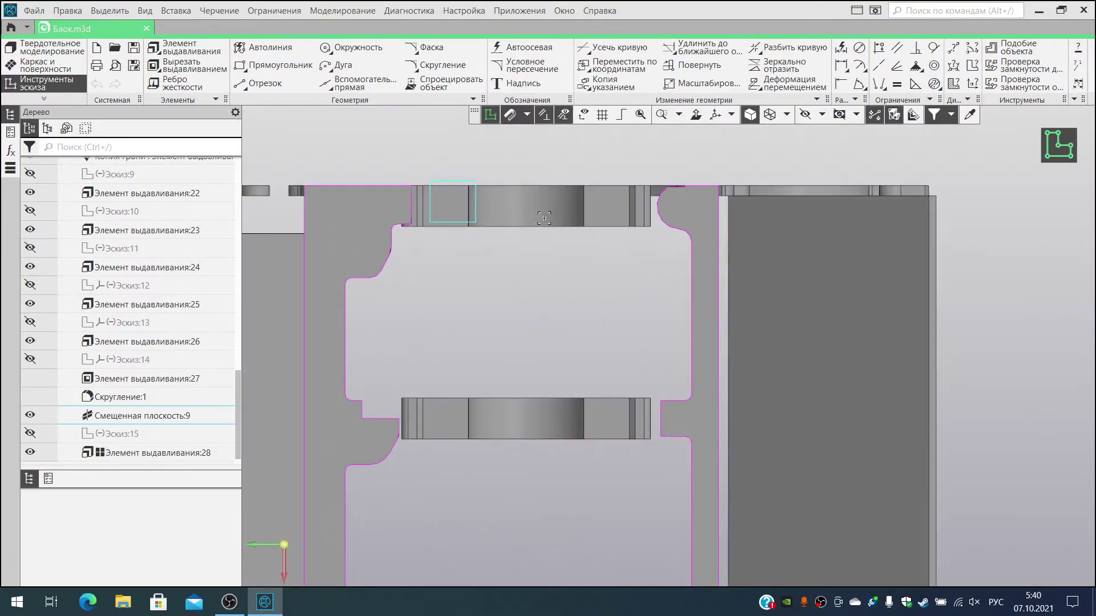
{"action": "scroll", "coordinate": [528, 250], "scroll_direction": "down", "scroll_amount": 3}
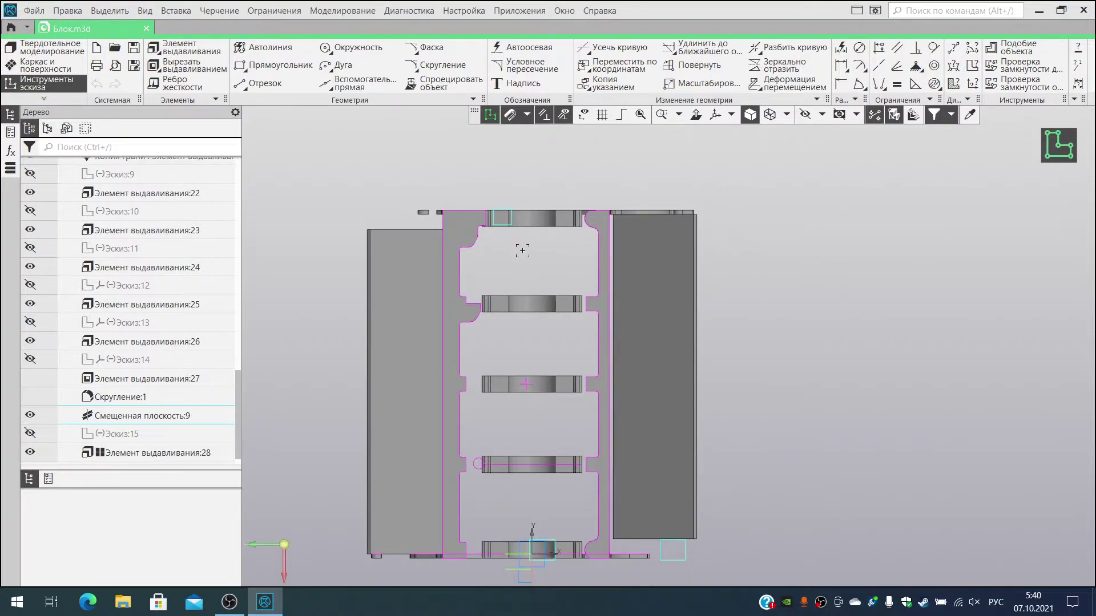
{"action": "scroll", "coordinate": [534, 204], "scroll_direction": "up", "scroll_amount": 6}
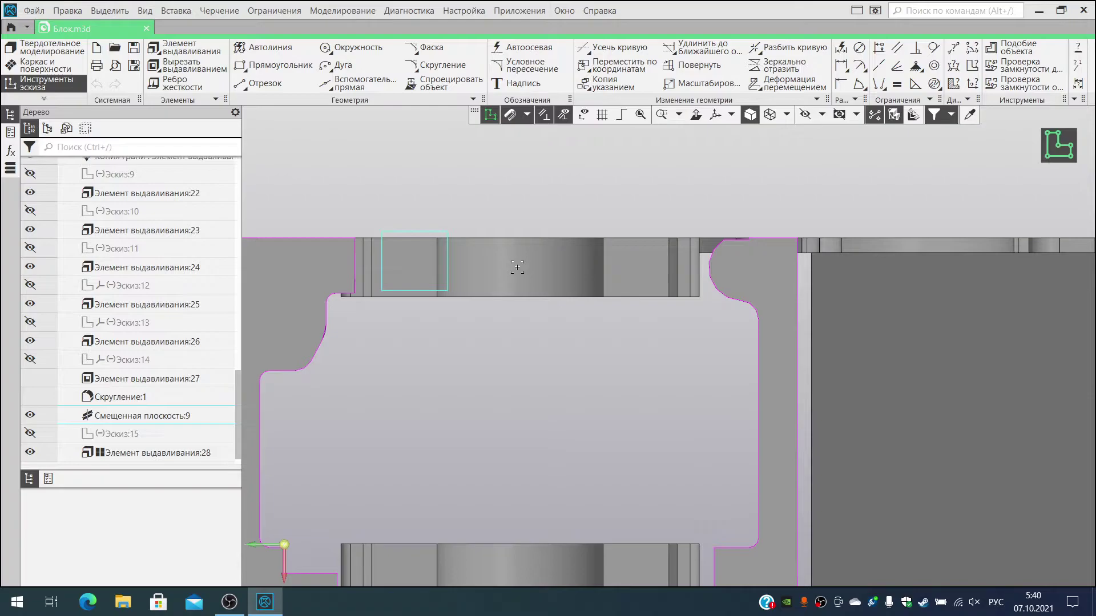
{"action": "scroll", "coordinate": [516, 293], "scroll_direction": "down", "scroll_amount": 4}
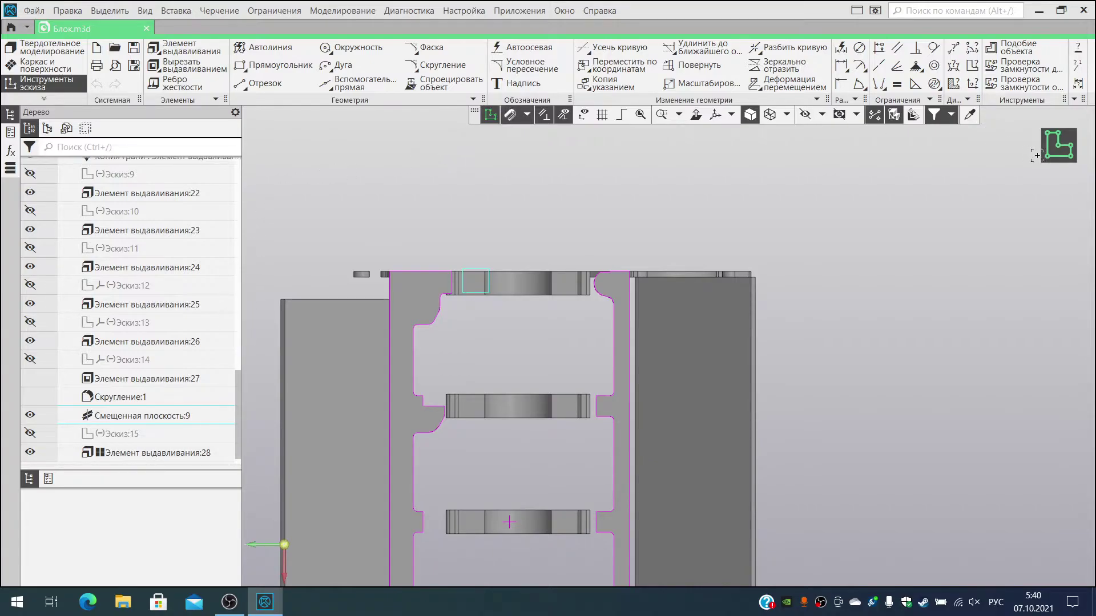
{"action": "left_click", "coordinate": [1053, 151]}
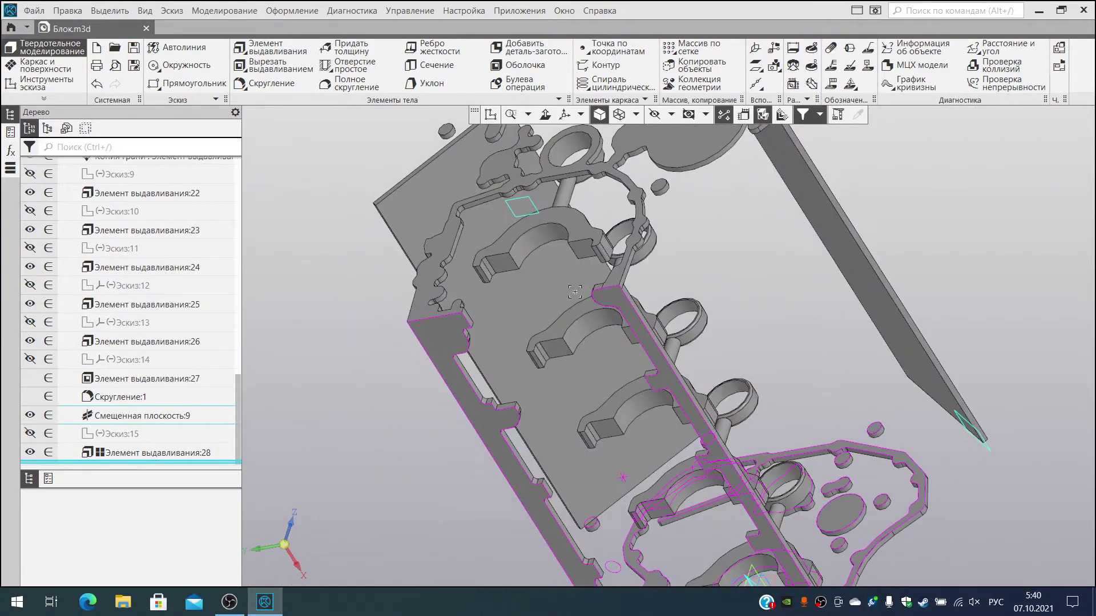
Step: Place a simple hole on the bore face of the arch farthest from the origin, with diameter 7
{"action": "mouse_move", "coordinate": [539, 276]}
{"action": "middle_mouse_down"}
{"action": "mouse_move", "coordinate": [501, 273]}
{"action": "mouse_move", "coordinate": [555, 278]}
{"action": "middle_mouse_up"}
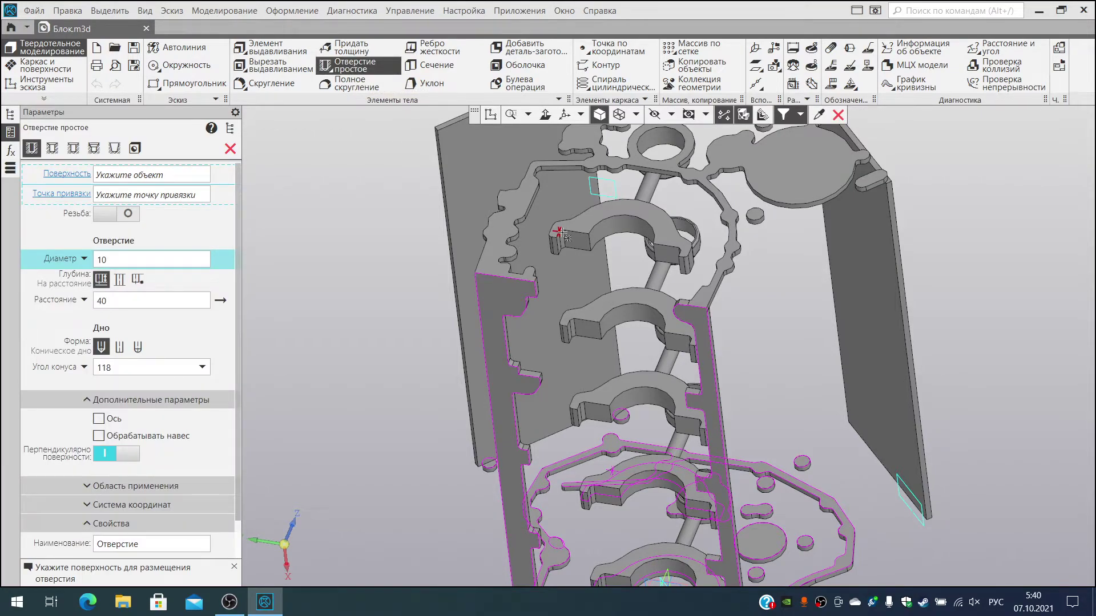
{"action": "left_click", "coordinate": [626, 240]}
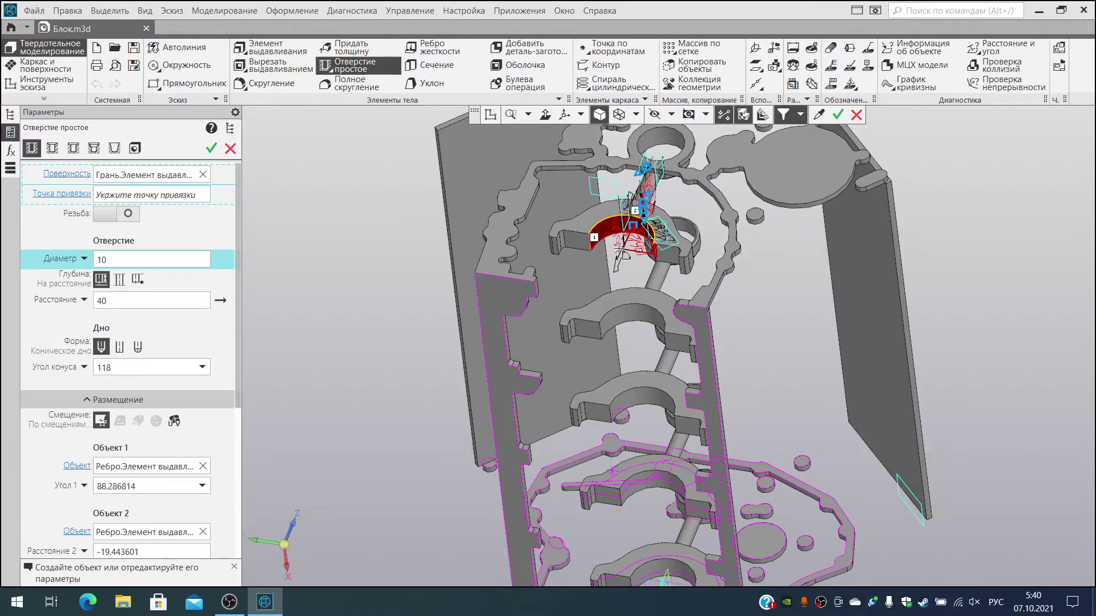
{"action": "scroll", "coordinate": [668, 177], "scroll_direction": "up", "scroll_amount": 6}
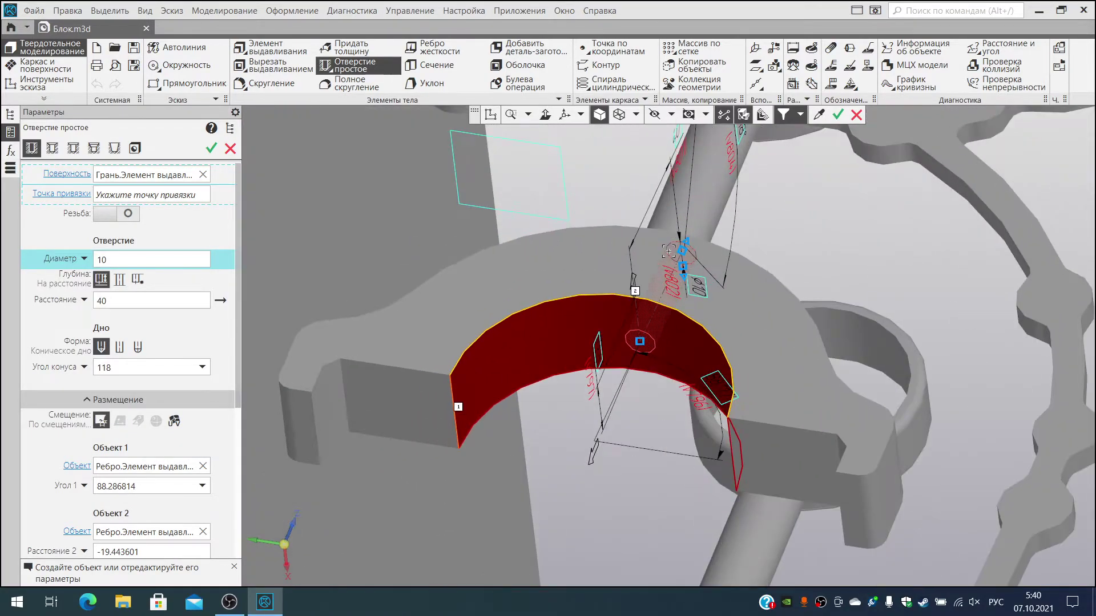
{"action": "middle_click_drag", "start_coordinate": [676, 434], "coordinate": [605, 377]}
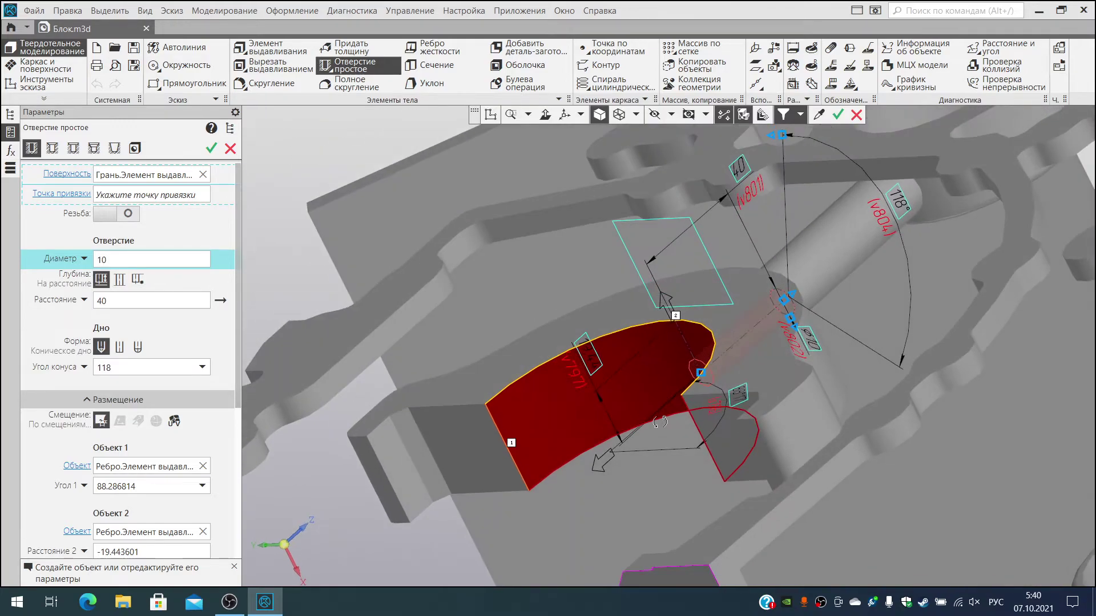
{"action": "left_click", "coordinate": [128, 261]}
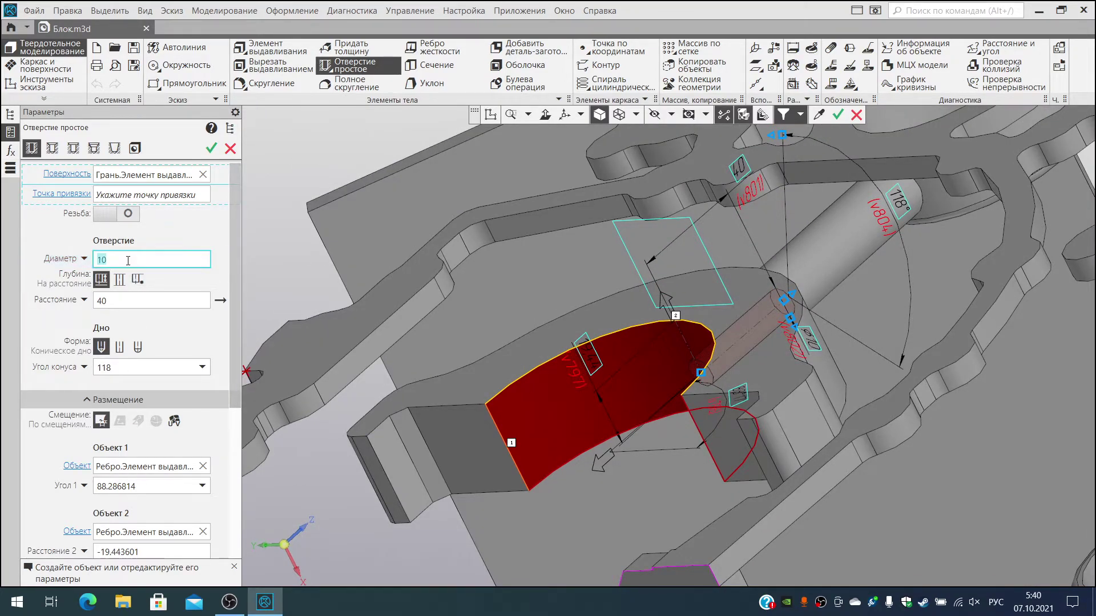
{"action": "type", "text": "7"}
{"action": "key", "text": "Return"}
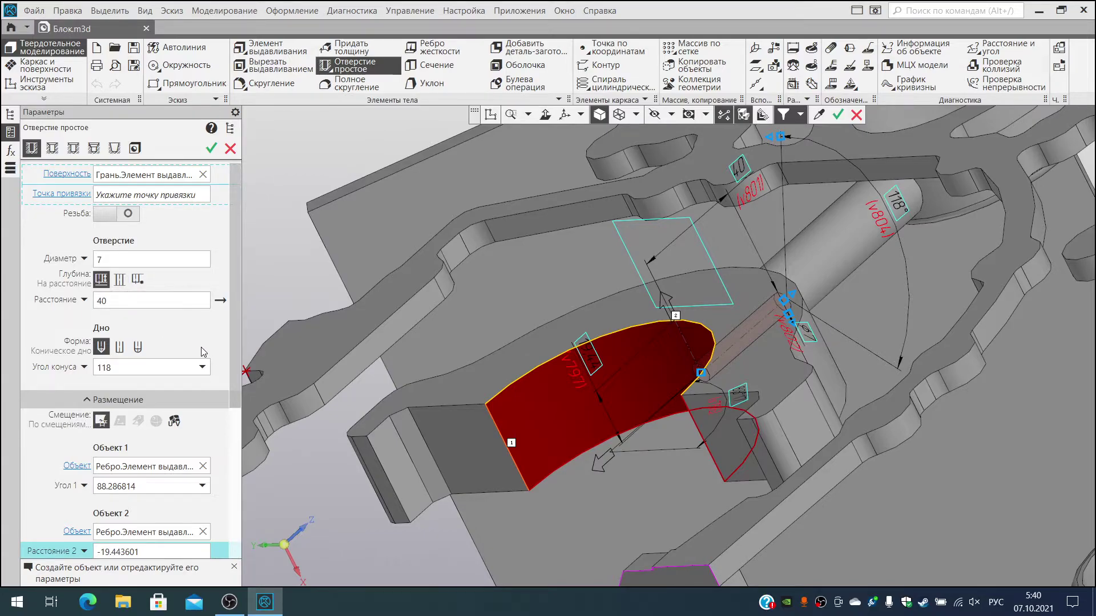
Step: Make the hole's depth run up to an object, picking the curved face of the ring above that arch
{"action": "left_click", "coordinate": [133, 279]}
{"action": "middle_click_drag", "start_coordinate": [301, 323], "coordinate": [262, 267]}
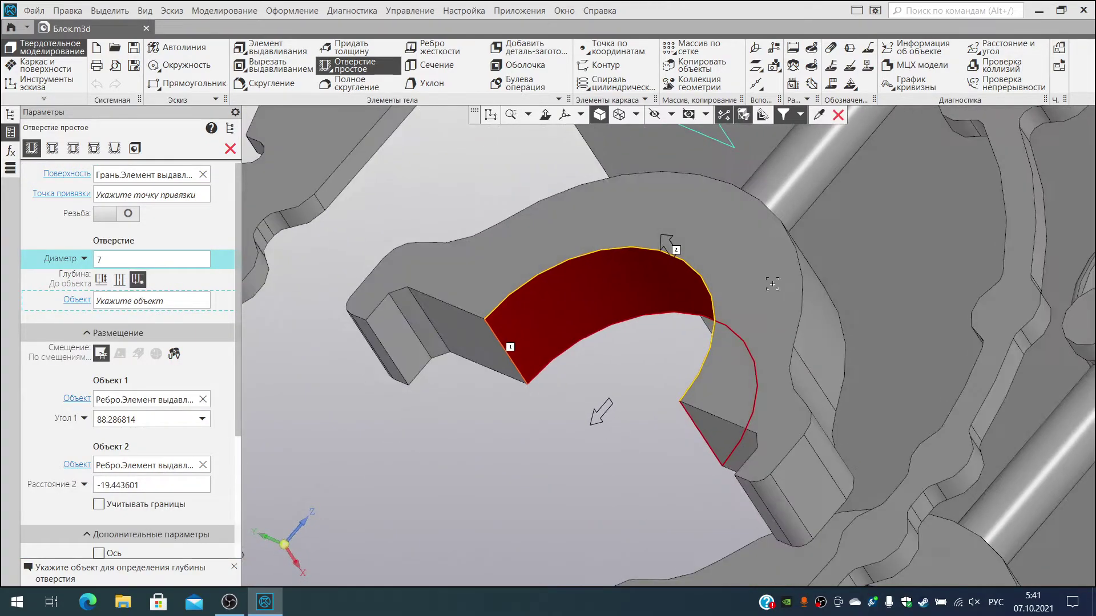
{"action": "scroll", "coordinate": [576, 279], "scroll_direction": "down", "scroll_amount": 5}
{"action": "middle_click_drag", "start_coordinate": [576, 279], "coordinate": [177, 325]}
{"action": "scroll", "coordinate": [557, 340], "scroll_direction": "up", "scroll_amount": 5}
{"action": "left_click", "coordinate": [541, 302]}
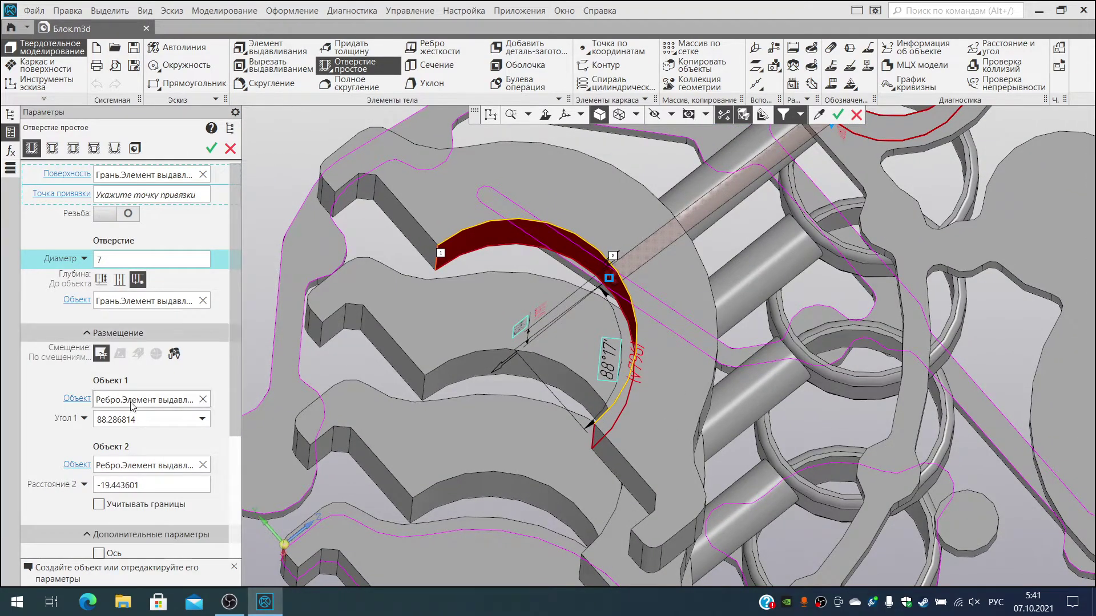
Step: Set the hole's first placement offset on the arch's bore face to an angle of 90 degrees
{"action": "scroll", "coordinate": [157, 454], "scroll_direction": "down", "scroll_amount": 1}
{"action": "scroll", "coordinate": [158, 454], "scroll_direction": "down", "scroll_amount": 1}
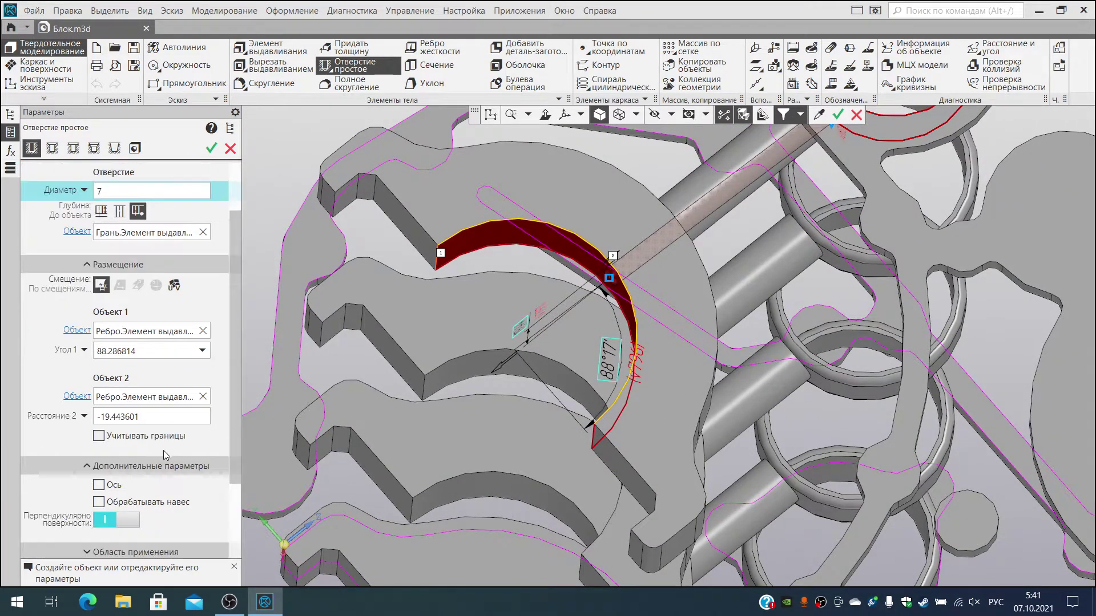
{"action": "double_click", "coordinate": [146, 356]}
{"action": "type", "text": "90"}
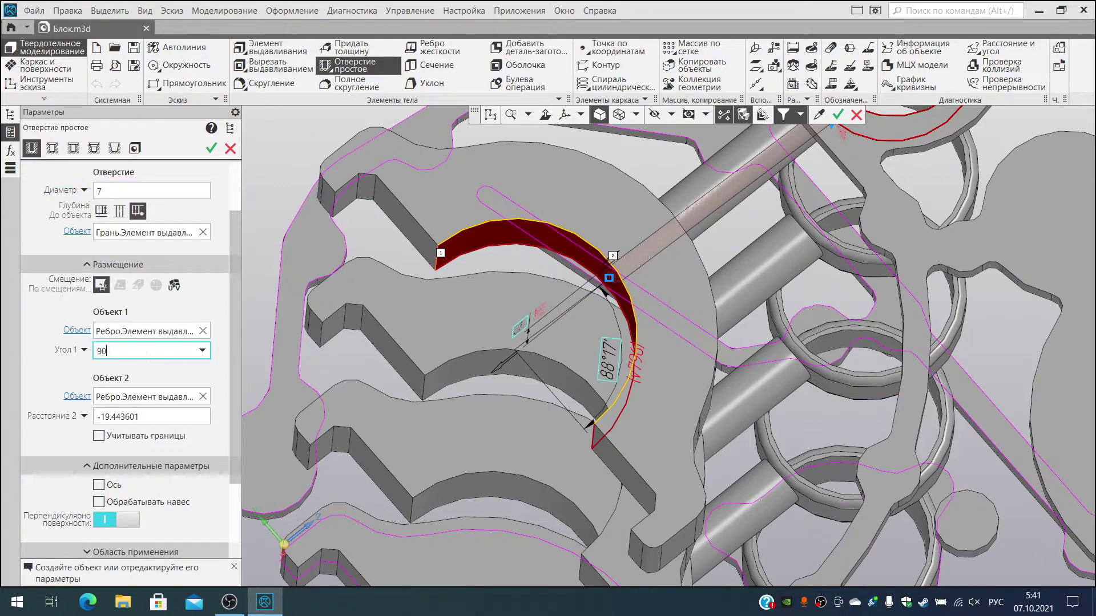
{"action": "key", "text": "Return"}
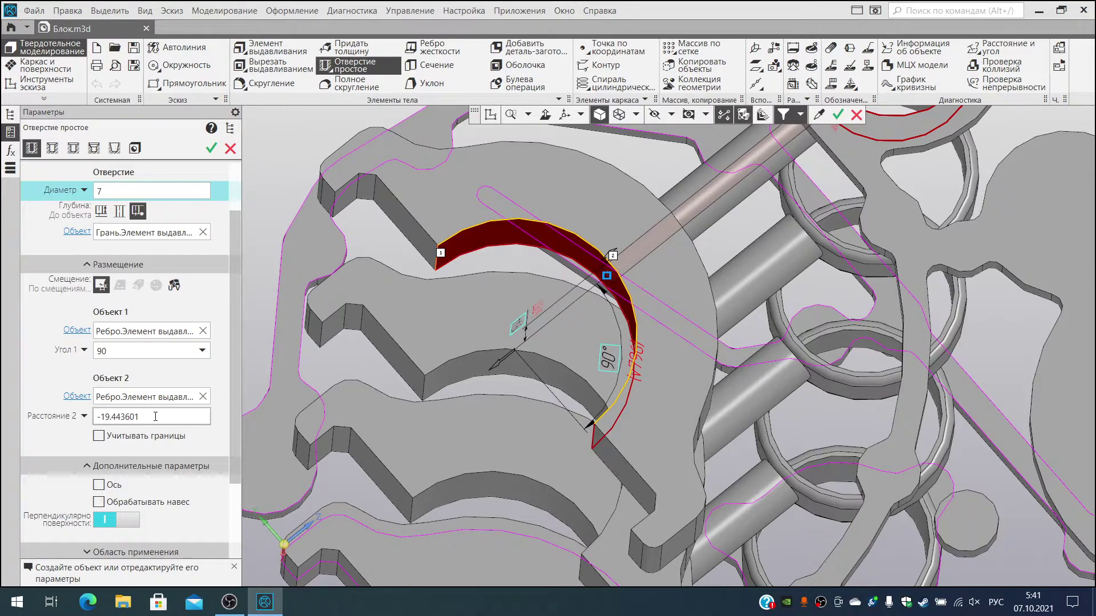
Step: Try a second placement offset distance of 18 for the hole
{"action": "middle_click_drag", "start_coordinate": [469, 416], "coordinate": [518, 471]}
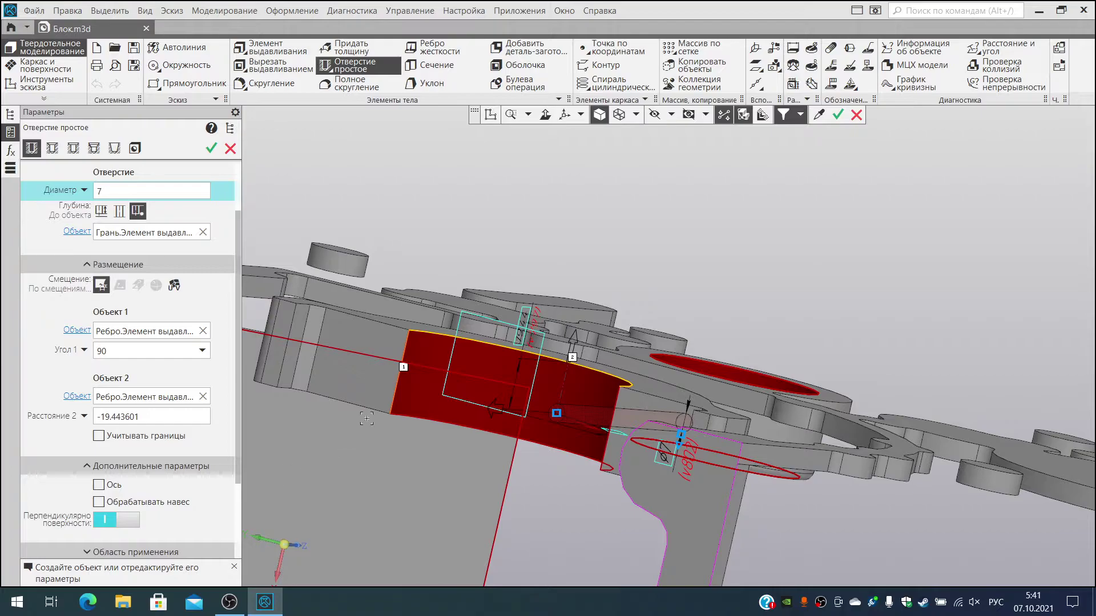
{"action": "left_click", "coordinate": [170, 416]}
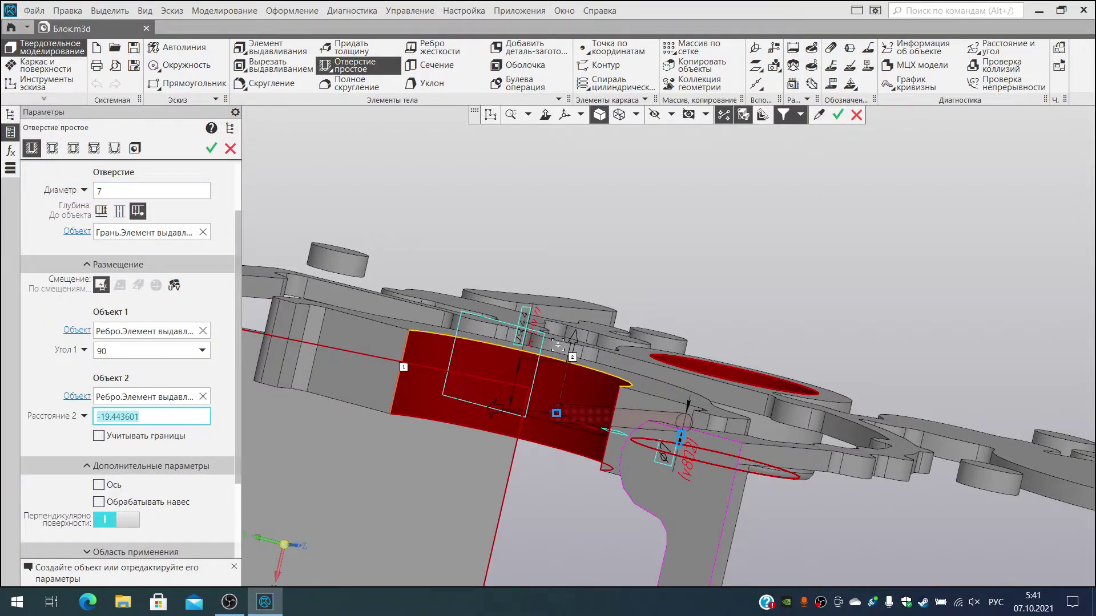
{"action": "middle_click_drag", "start_coordinate": [656, 320], "coordinate": [690, 292]}
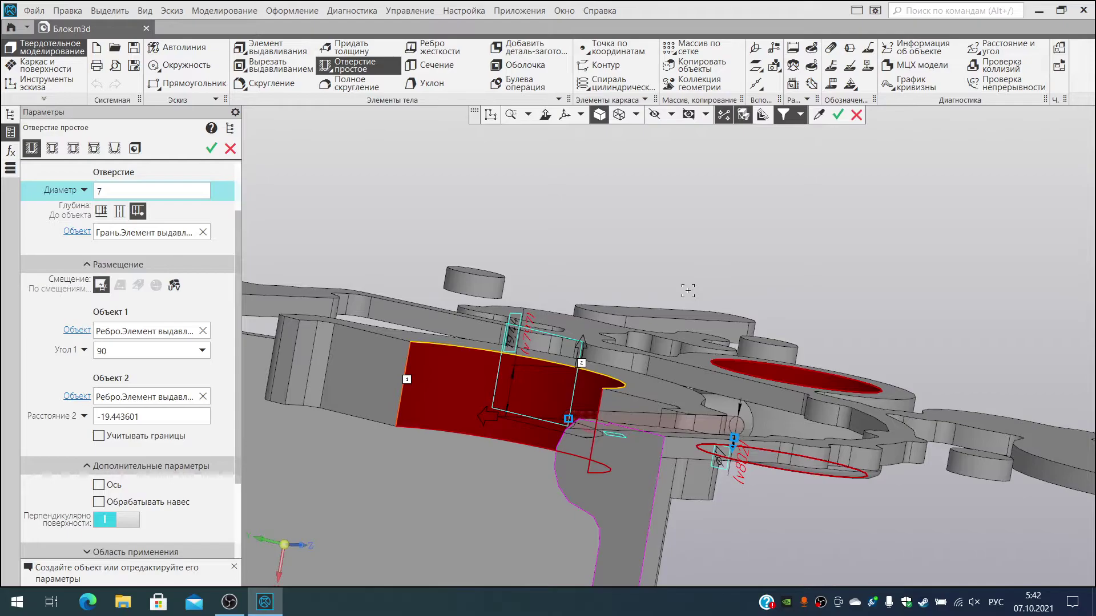
{"action": "left_click", "coordinate": [158, 416]}
{"action": "type", "text": "18"}
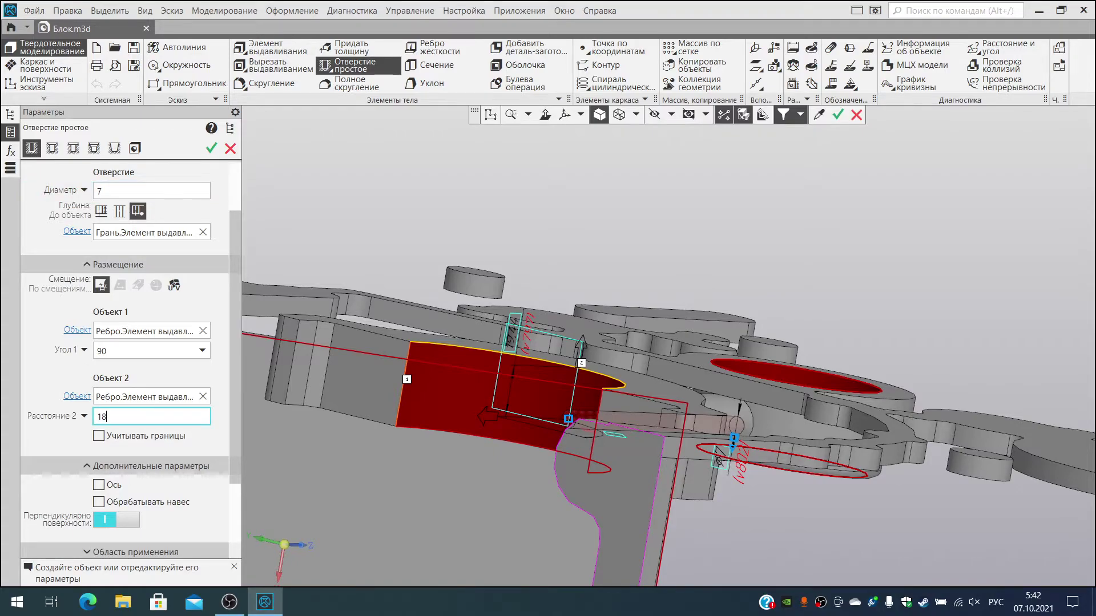
{"action": "key", "text": "Return"}
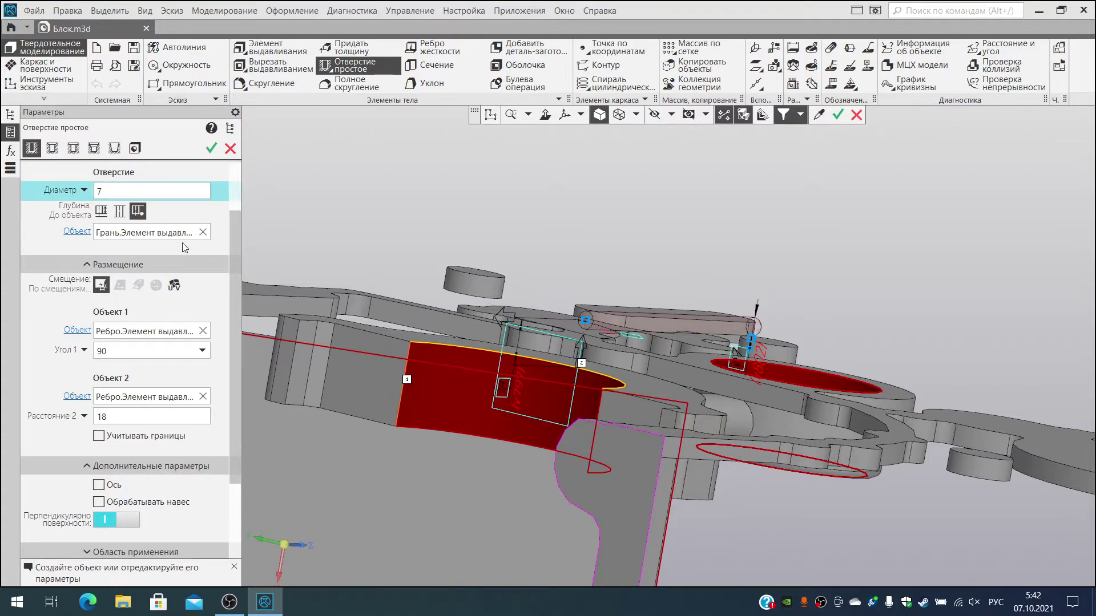
Step: Set the hole's second placement offset distance to -18 and create the hole
{"action": "left_click", "coordinate": [103, 416]}
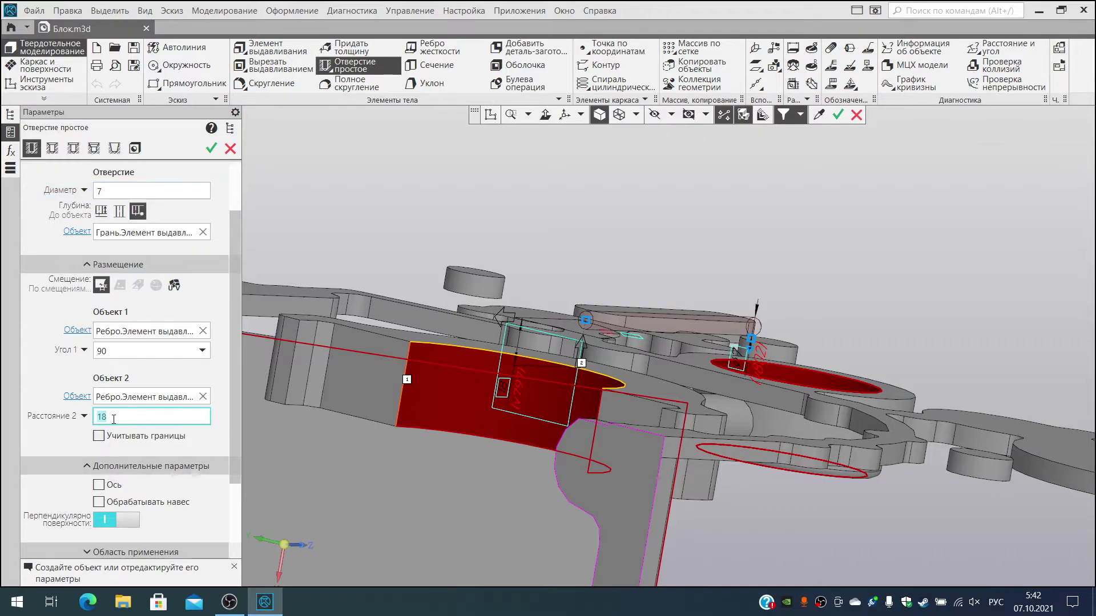
{"action": "type", "text": "-18"}
{"action": "key", "text": "Return"}
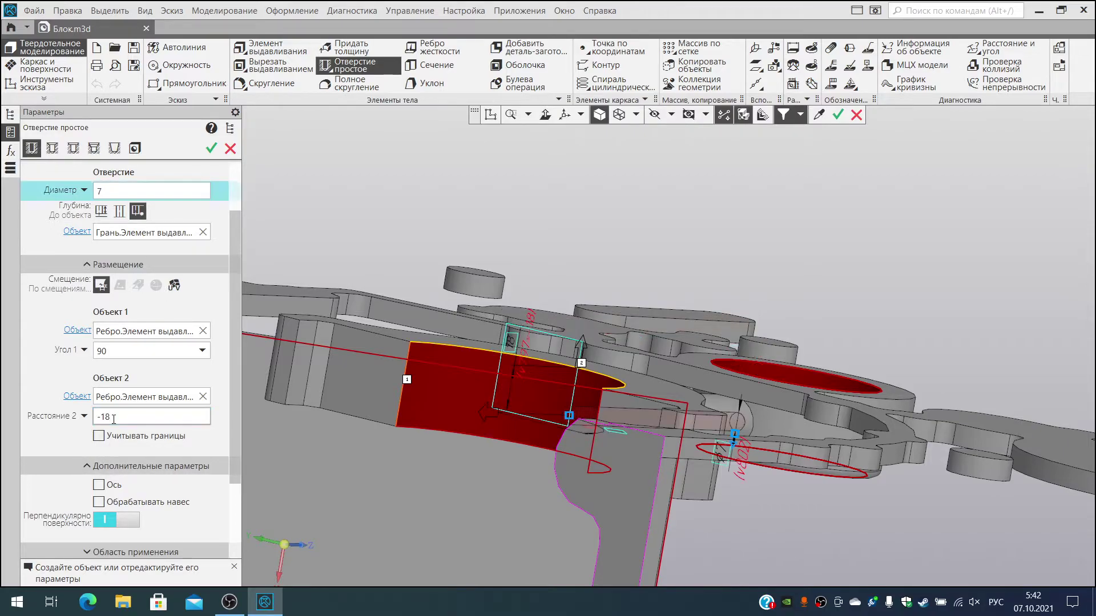
{"action": "left_click", "coordinate": [212, 149]}
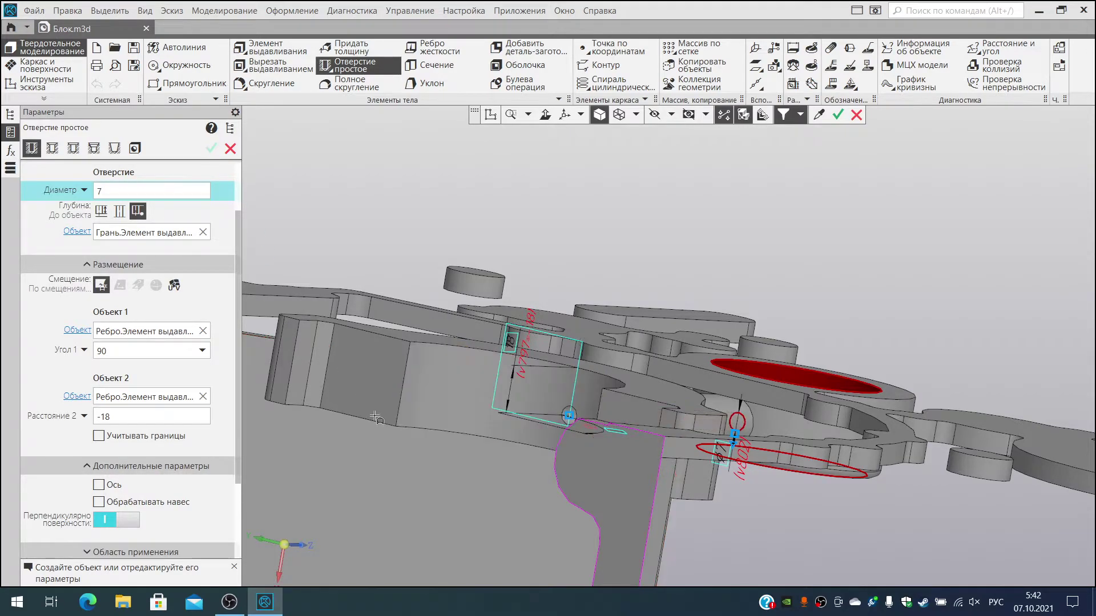
{"action": "middle_click_drag", "start_coordinate": [628, 456], "coordinate": [603, 324]}
{"action": "scroll", "coordinate": [603, 324], "scroll_direction": "down", "scroll_amount": 6}
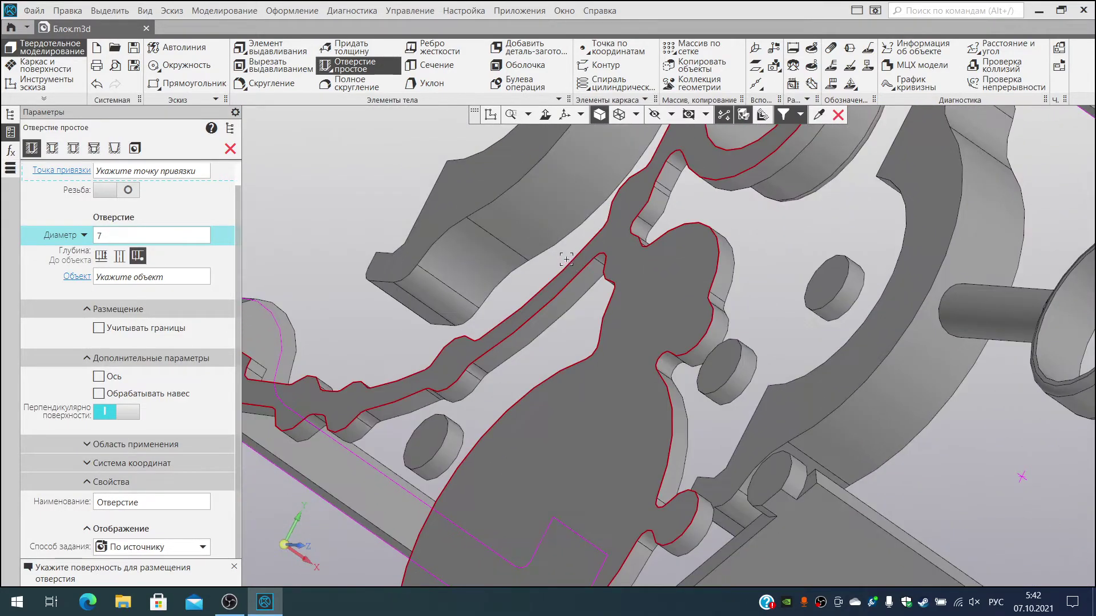
{"action": "middle_click_drag", "start_coordinate": [534, 226], "coordinate": [621, 246]}
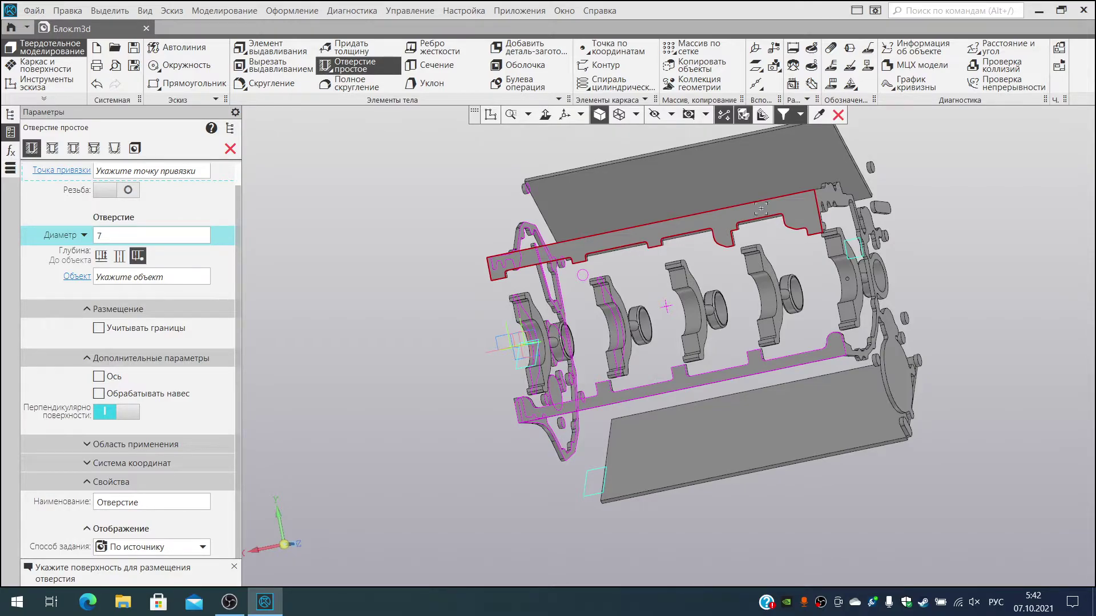
{"action": "left_click", "coordinate": [756, 298]}
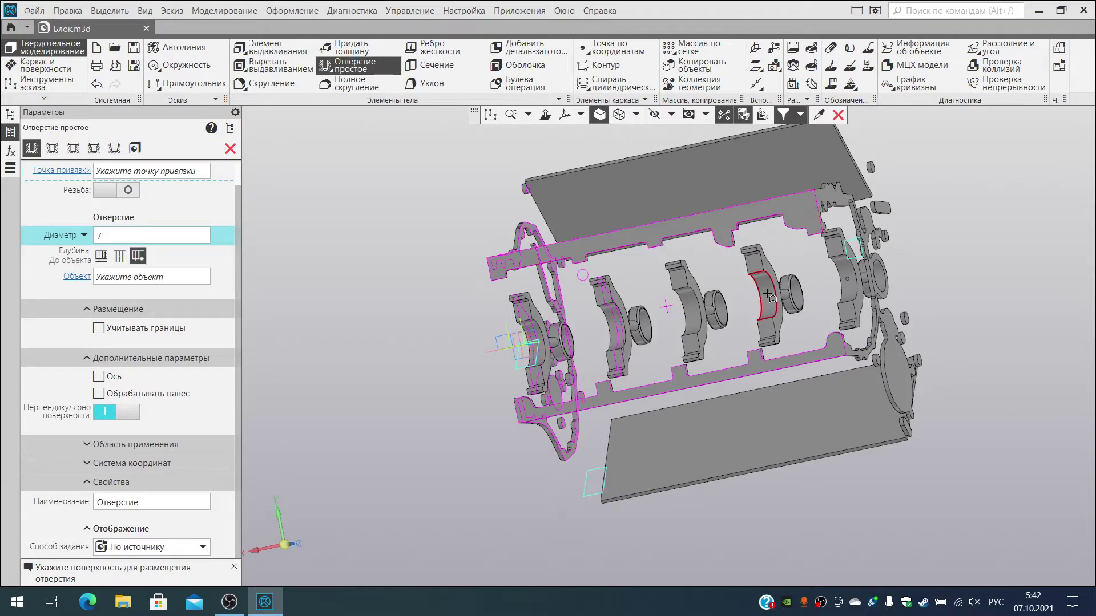
{"action": "left_click", "coordinate": [689, 310]}
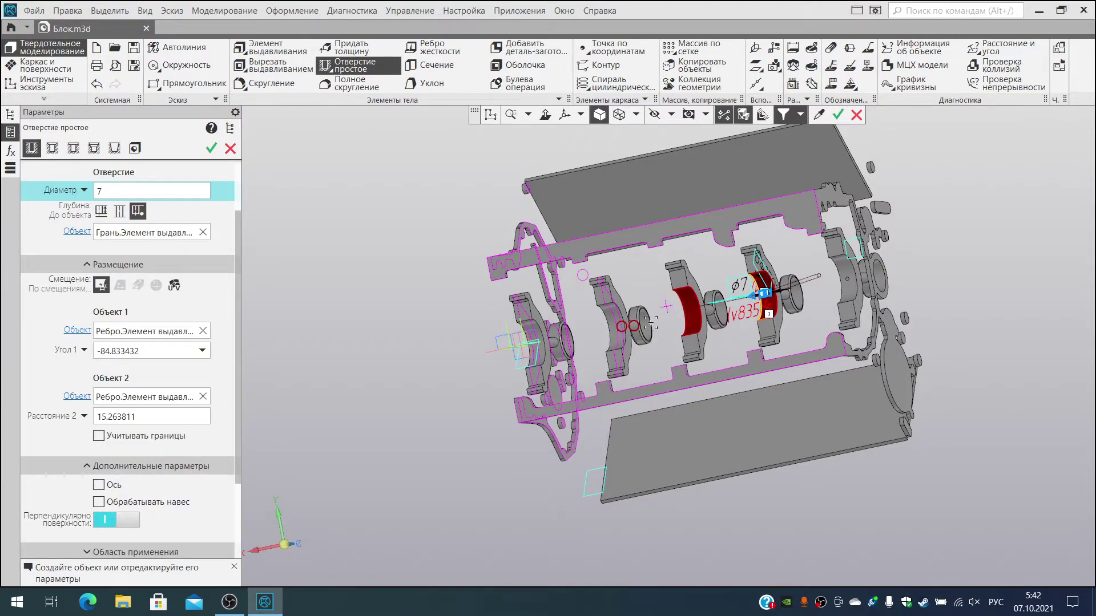
{"action": "scroll", "coordinate": [615, 337], "scroll_direction": "up", "scroll_amount": 5}
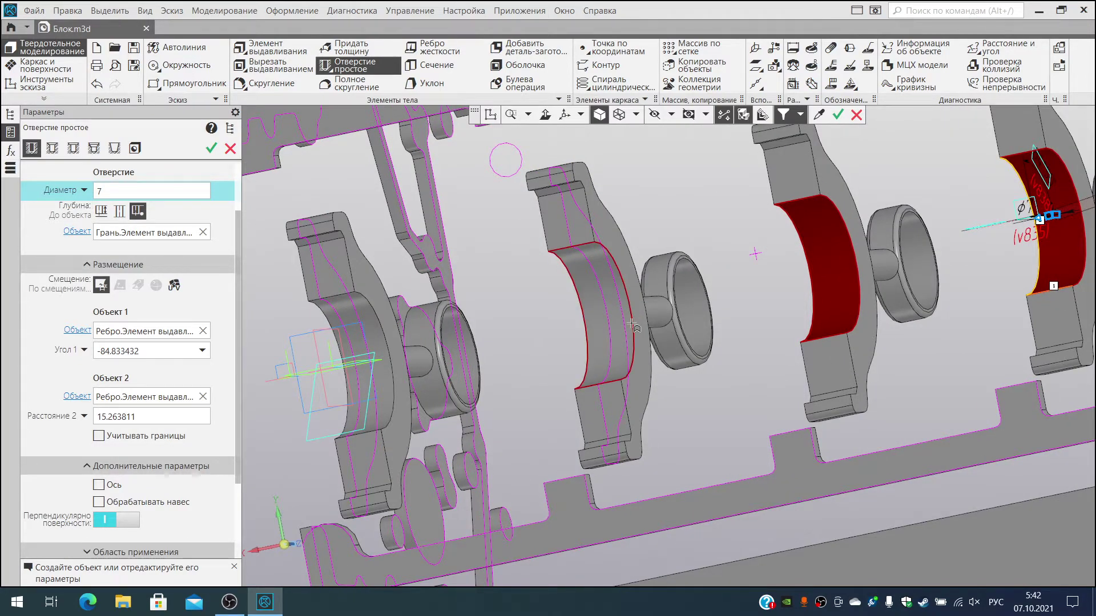
{"action": "left_click", "coordinate": [822, 284]}
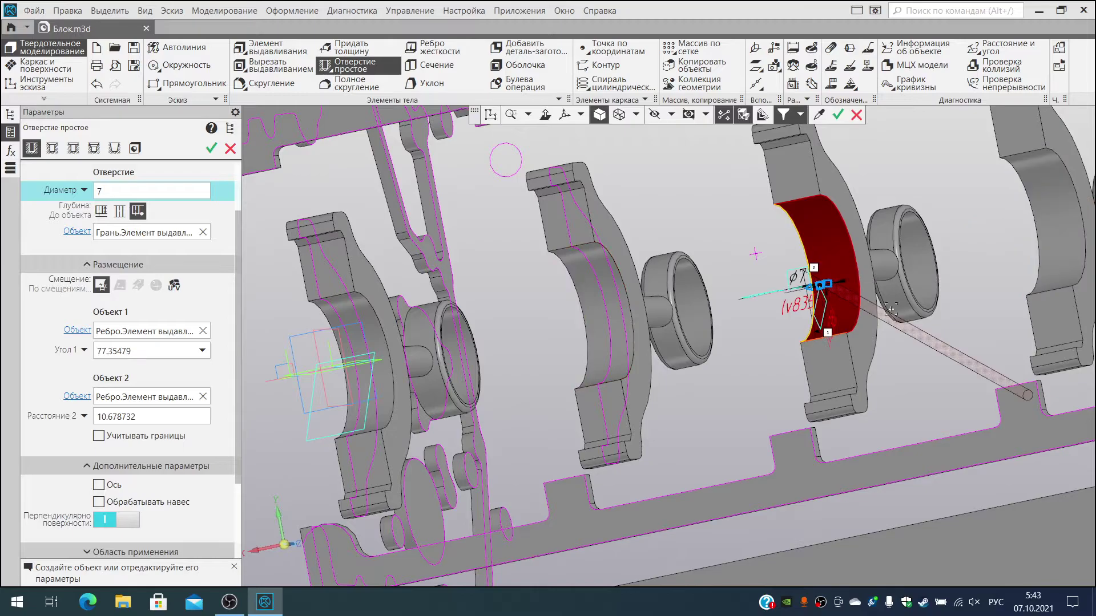
{"action": "left_click", "coordinate": [1034, 239]}
{"action": "scroll", "coordinate": [965, 258], "scroll_direction": "down", "scroll_amount": 6}
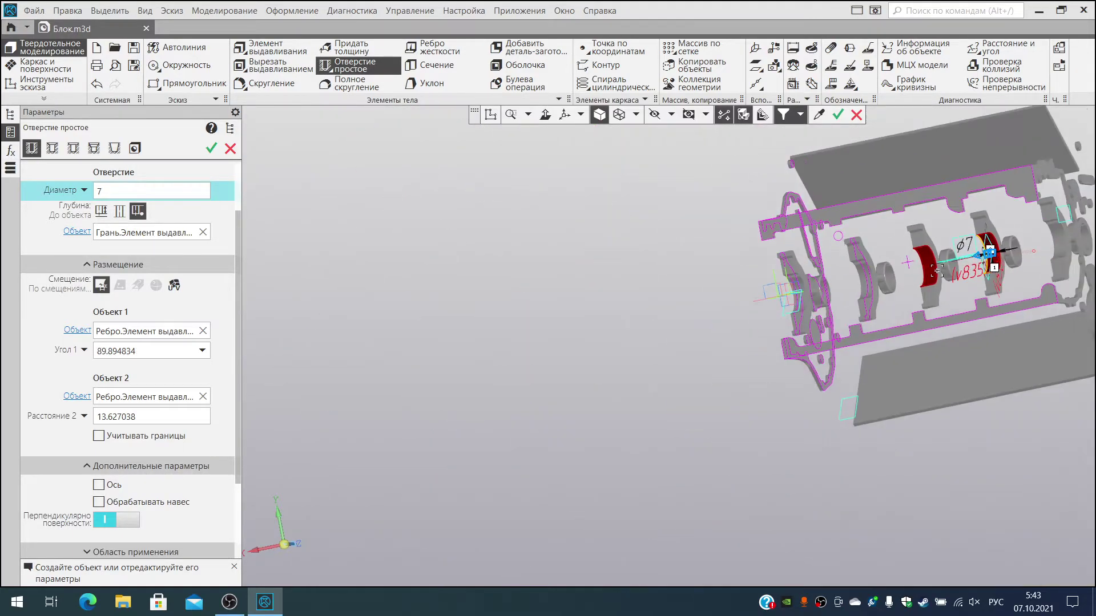
{"action": "middle_click_drag", "start_coordinate": [785, 266], "coordinate": [410, 346], "text": "shift"}
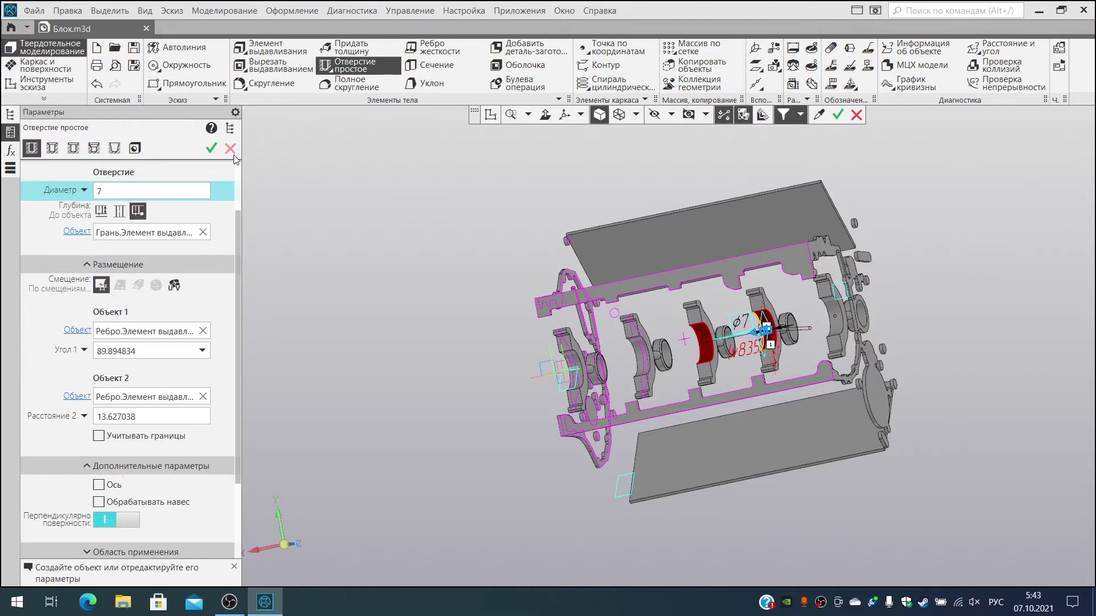
{"action": "scroll", "coordinate": [187, 220], "scroll_direction": "up", "scroll_amount": 3}
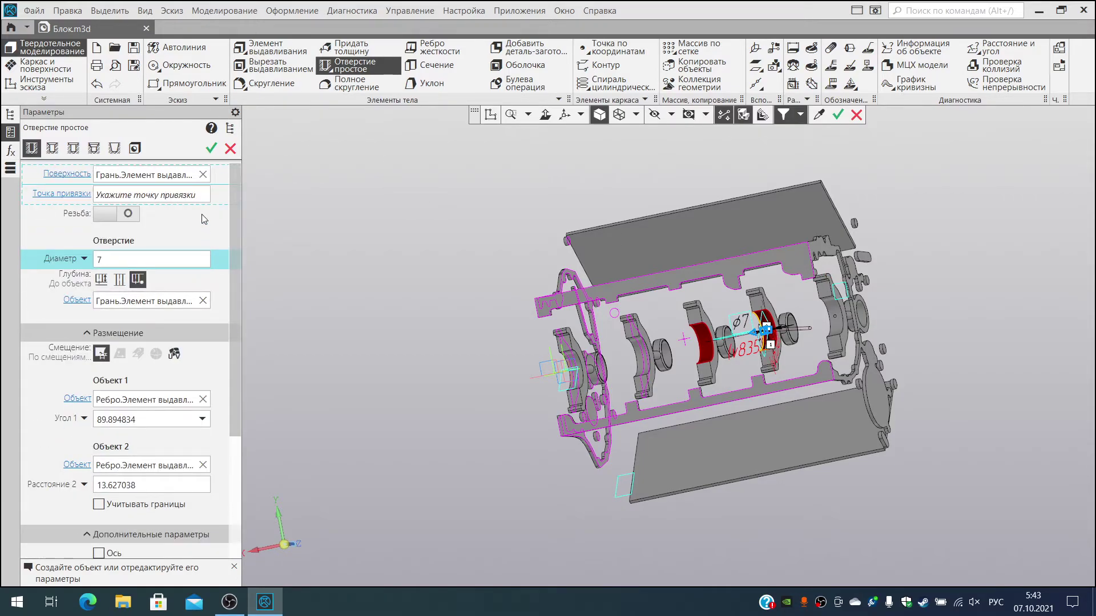
{"action": "left_click", "coordinate": [203, 300]}
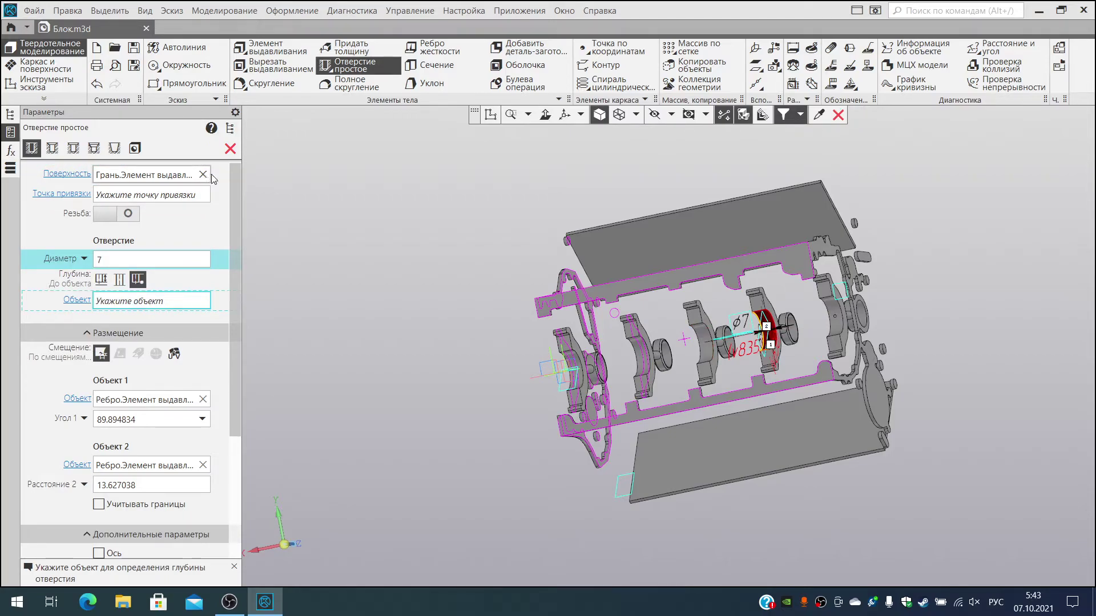
{"action": "scroll", "coordinate": [697, 241], "scroll_direction": "up", "scroll_amount": 6}
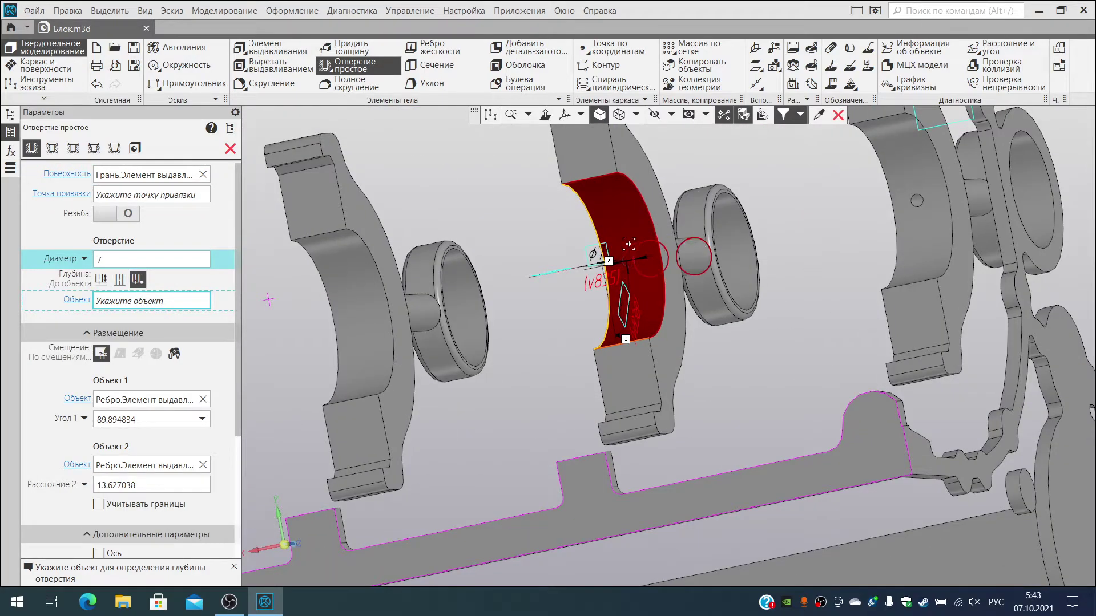
{"action": "scroll", "coordinate": [599, 254], "scroll_direction": "down", "scroll_amount": 3}
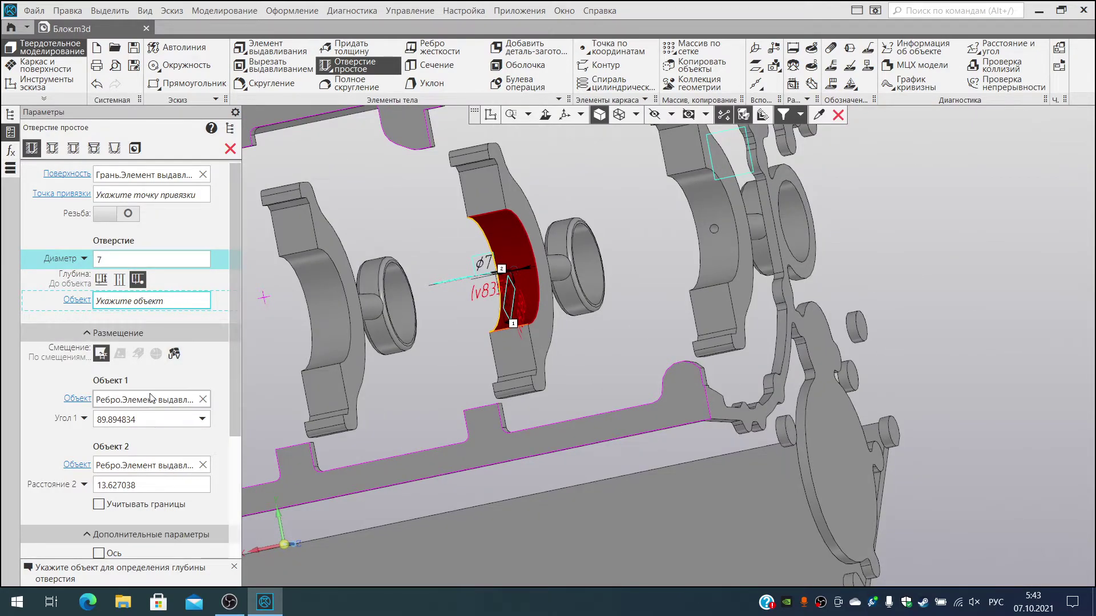
{"action": "left_click", "coordinate": [159, 420]}
{"action": "type", "text": "9"}
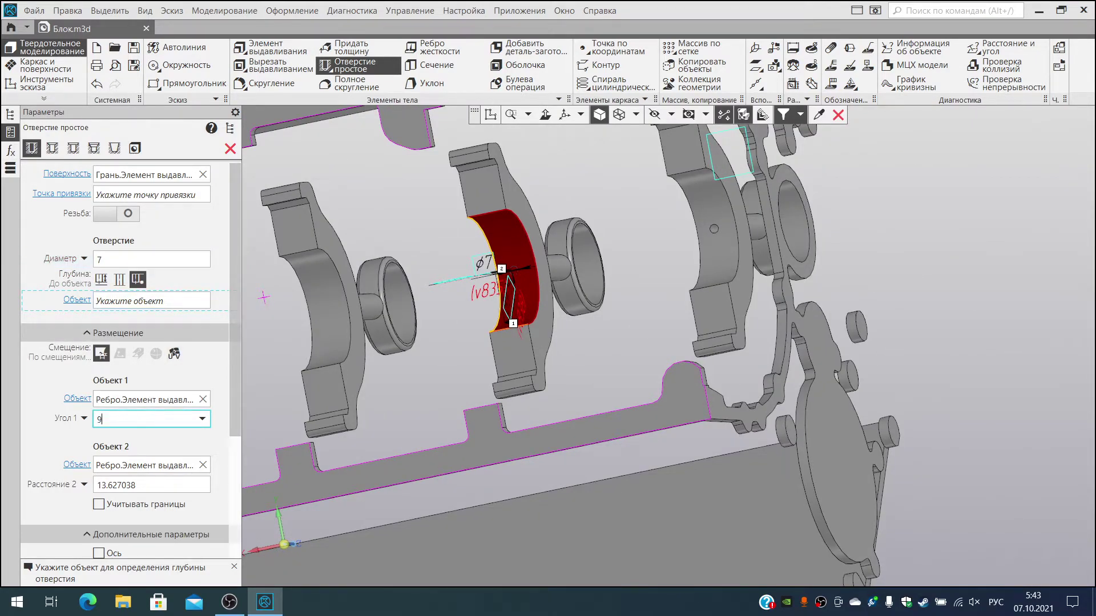
{"action": "key", "text": "Return"}
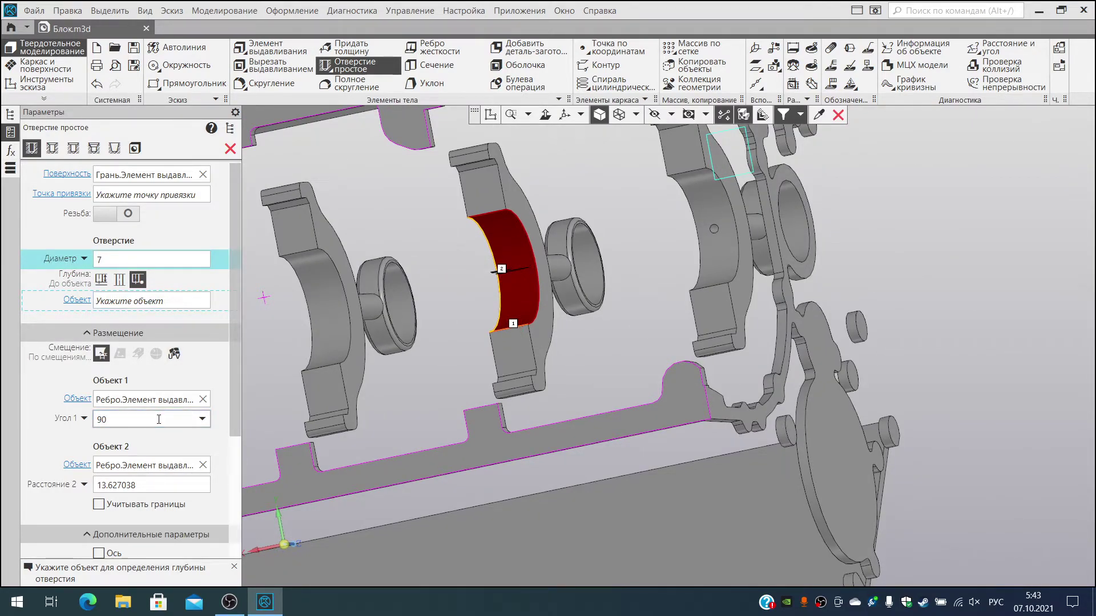
{"action": "left_click", "coordinate": [180, 490]}
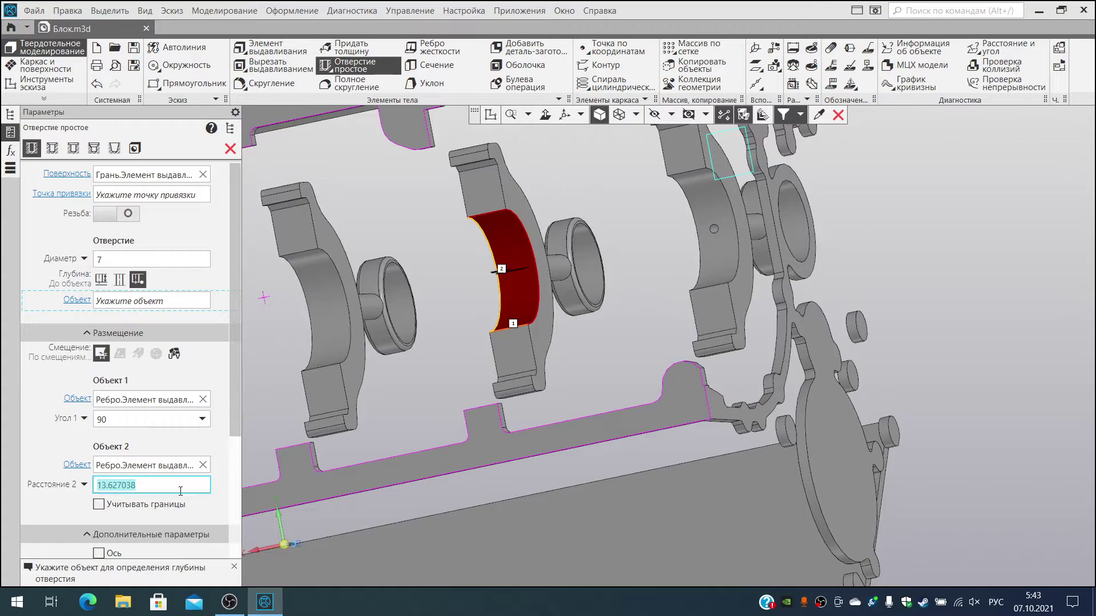
{"action": "scroll", "coordinate": [474, 331], "scroll_direction": "up", "scroll_amount": 5}
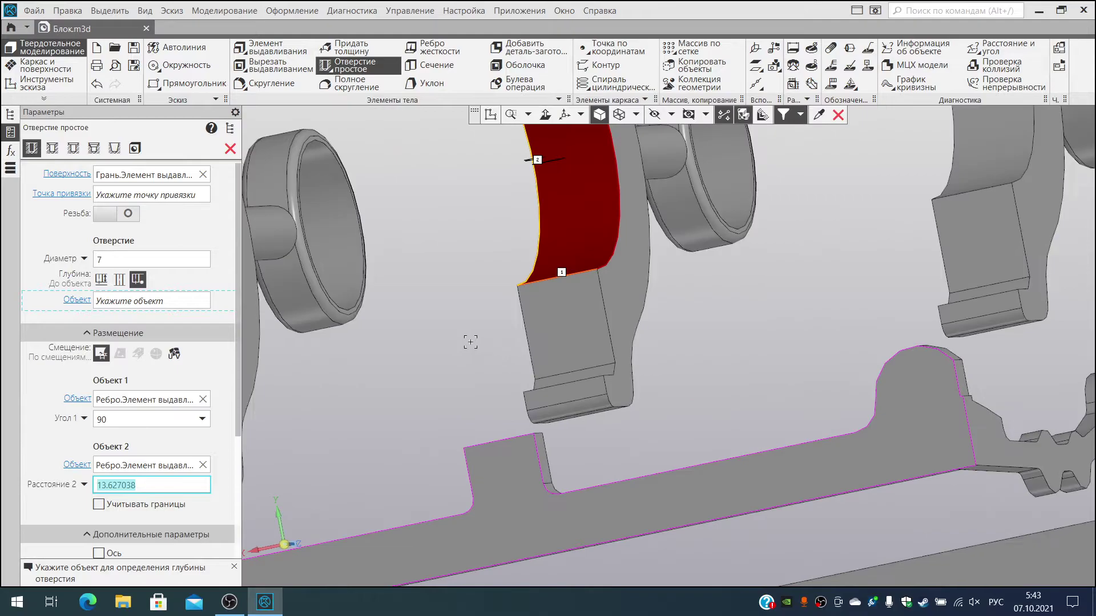
{"action": "scroll", "coordinate": [480, 318], "scroll_direction": "down", "scroll_amount": 8}
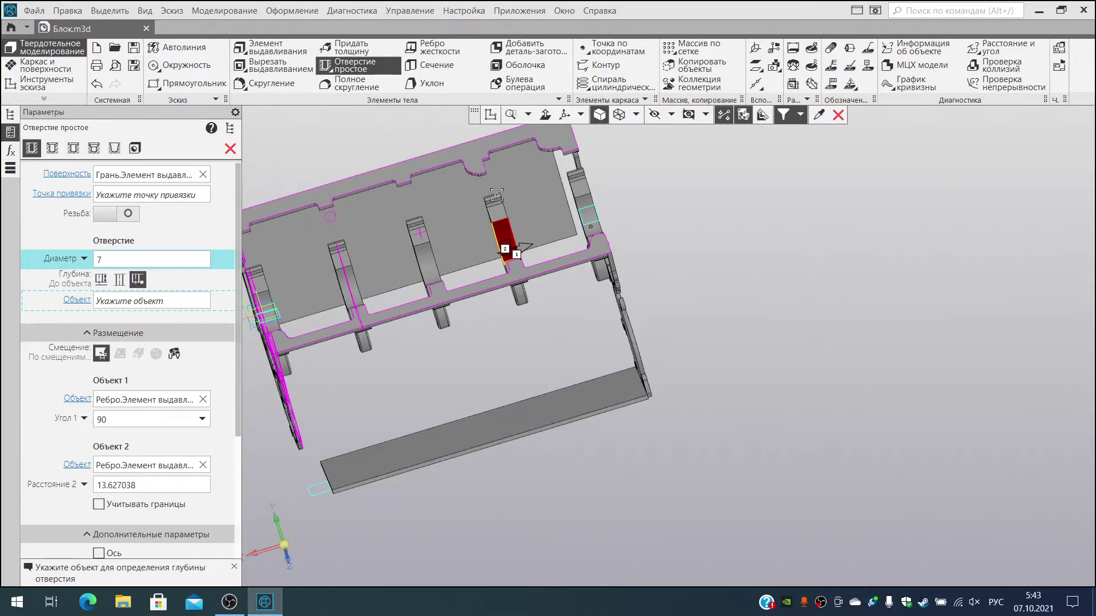
{"action": "middle_click_drag", "start_coordinate": [474, 262], "coordinate": [419, 388], "text": "shift"}
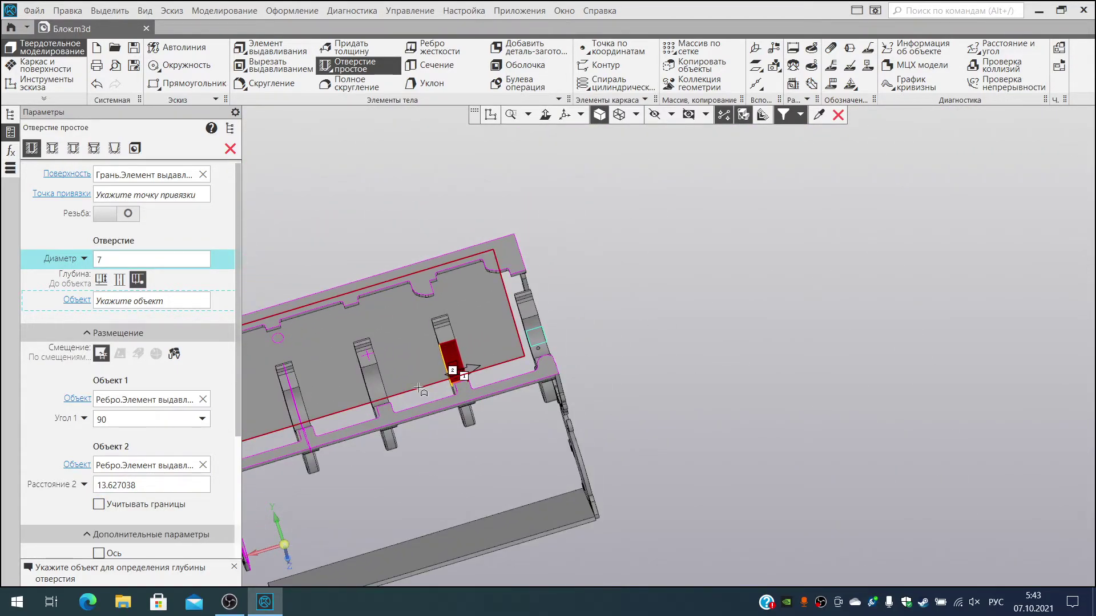
{"action": "left_click", "coordinate": [230, 149]}
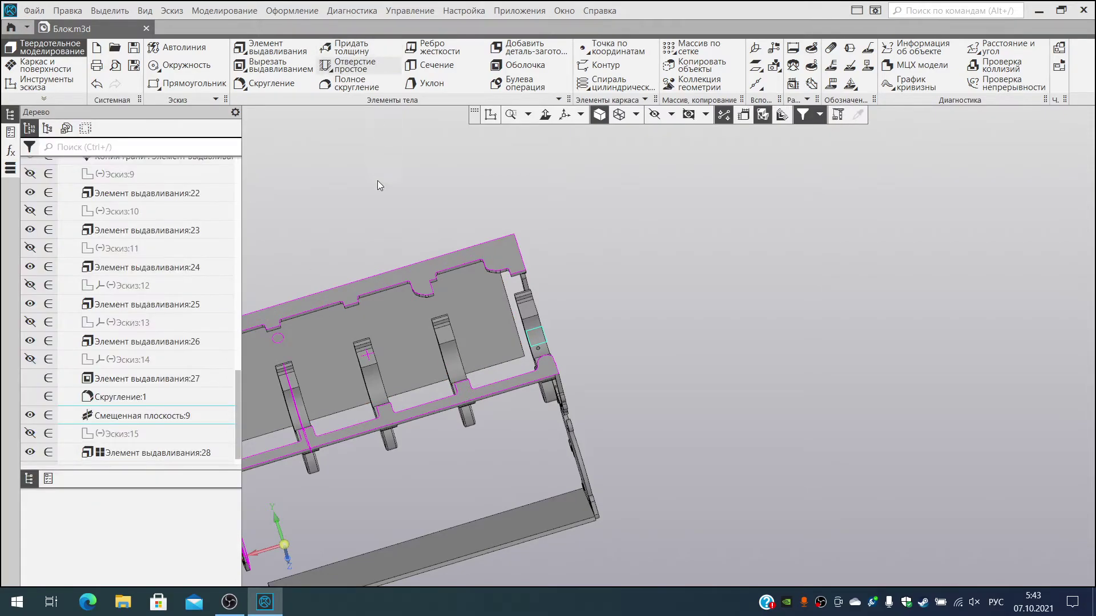
Step: Place a simple hole with diameter 7 on the bore face of the arch next to the already drilled one
{"action": "scroll", "coordinate": [443, 324], "scroll_direction": "up", "scroll_amount": 1}
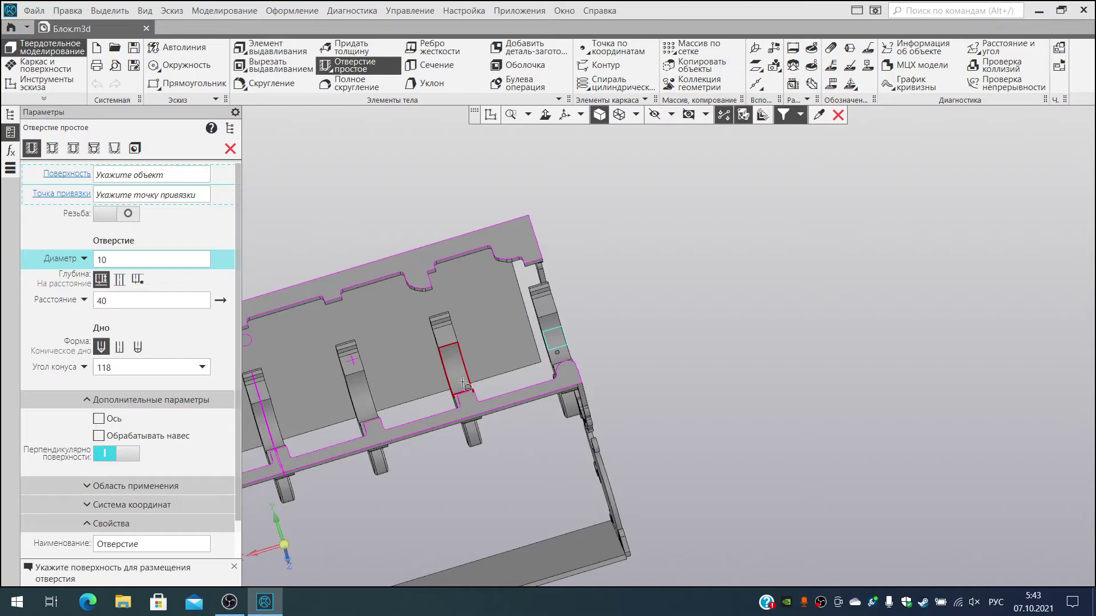
{"action": "left_click", "coordinate": [394, 359]}
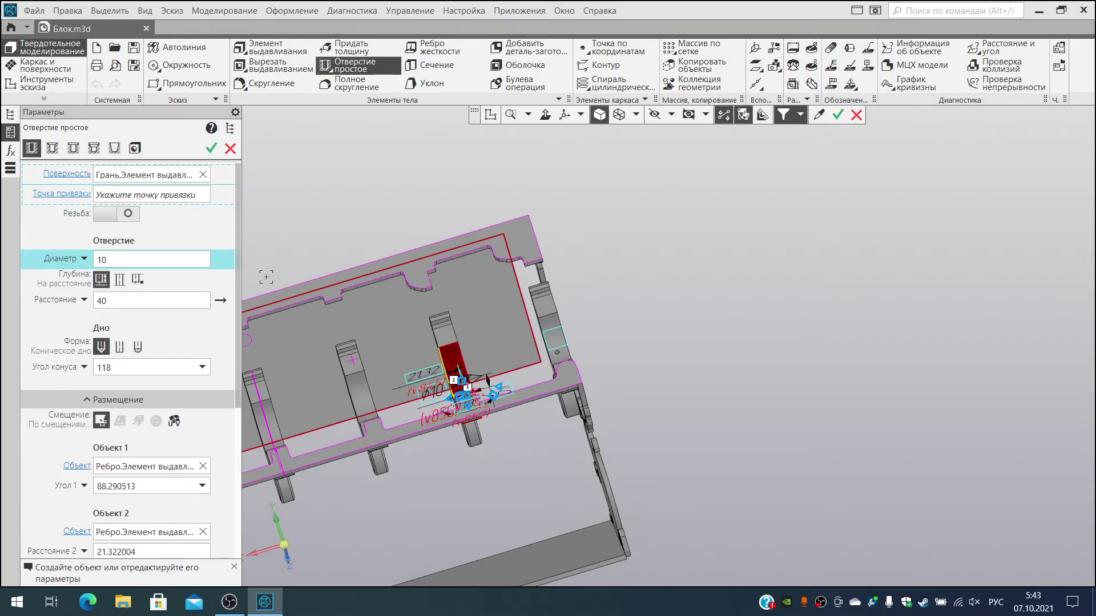
{"action": "left_click", "coordinate": [145, 261]}
{"action": "type", "text": "7"}
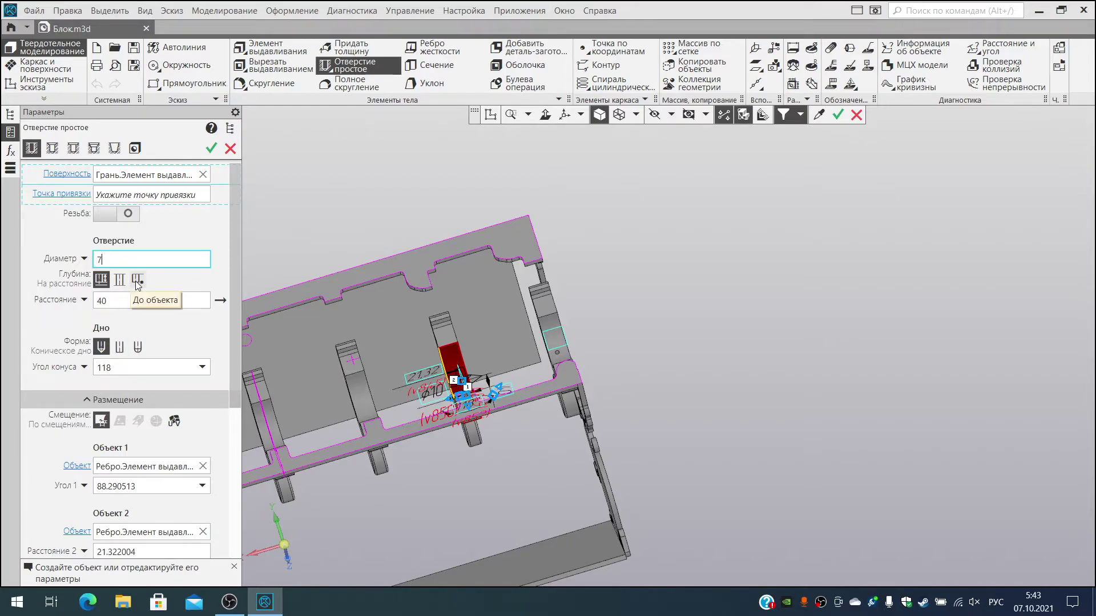
Step: Set the hole's depth to end at an object and pick the inner face of the ring on the arch's column
{"action": "left_click", "coordinate": [137, 280]}
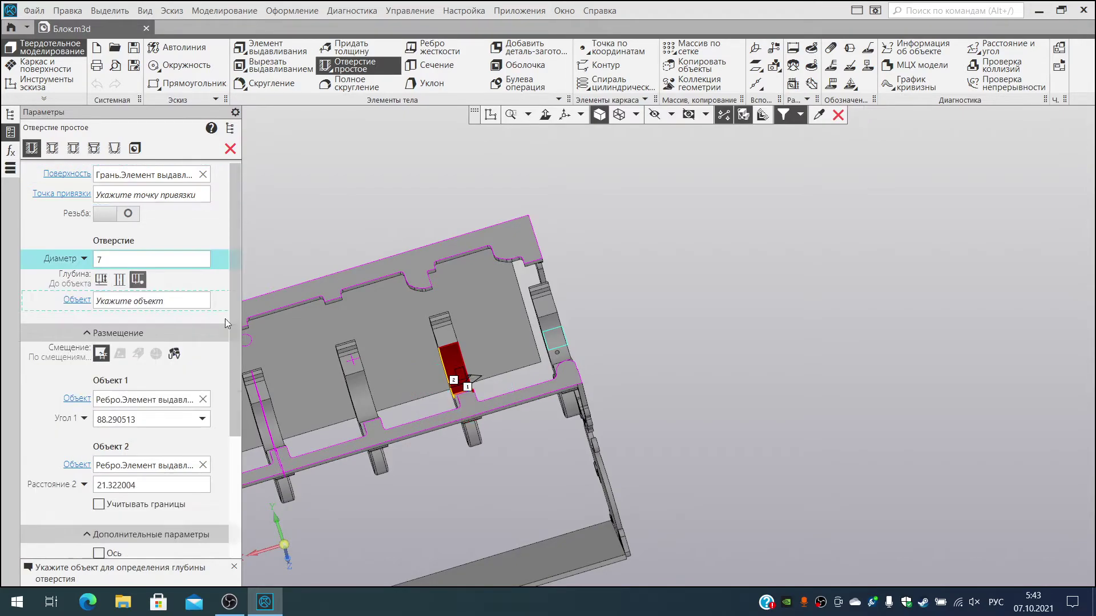
{"action": "middle_click_drag", "start_coordinate": [429, 361], "coordinate": [405, 389]}
{"action": "scroll", "coordinate": [665, 265], "scroll_direction": "up", "scroll_amount": 8}
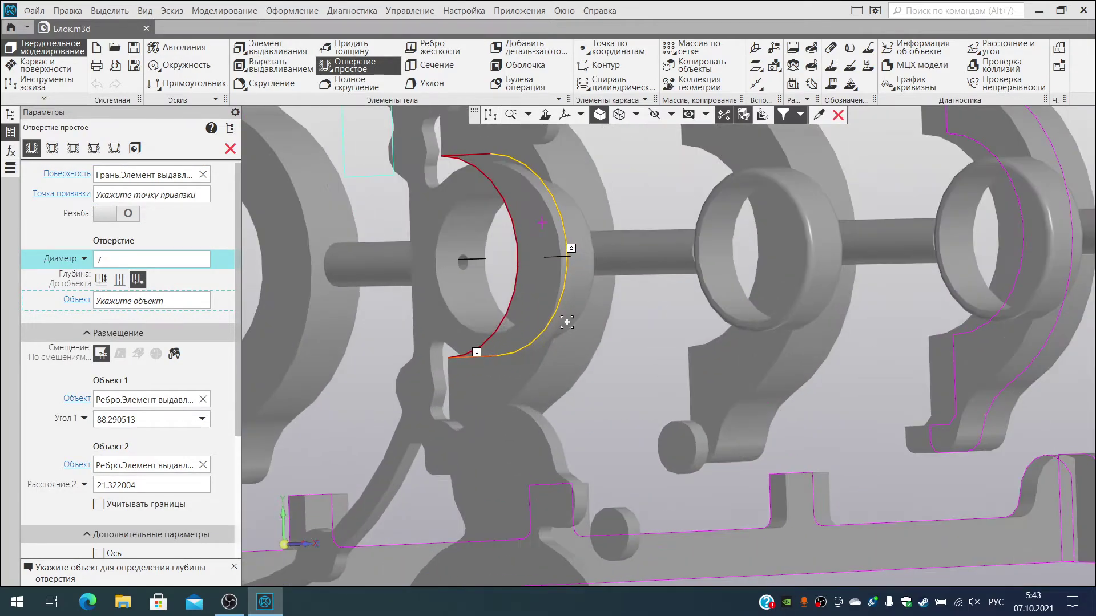
{"action": "left_click", "coordinate": [713, 265]}
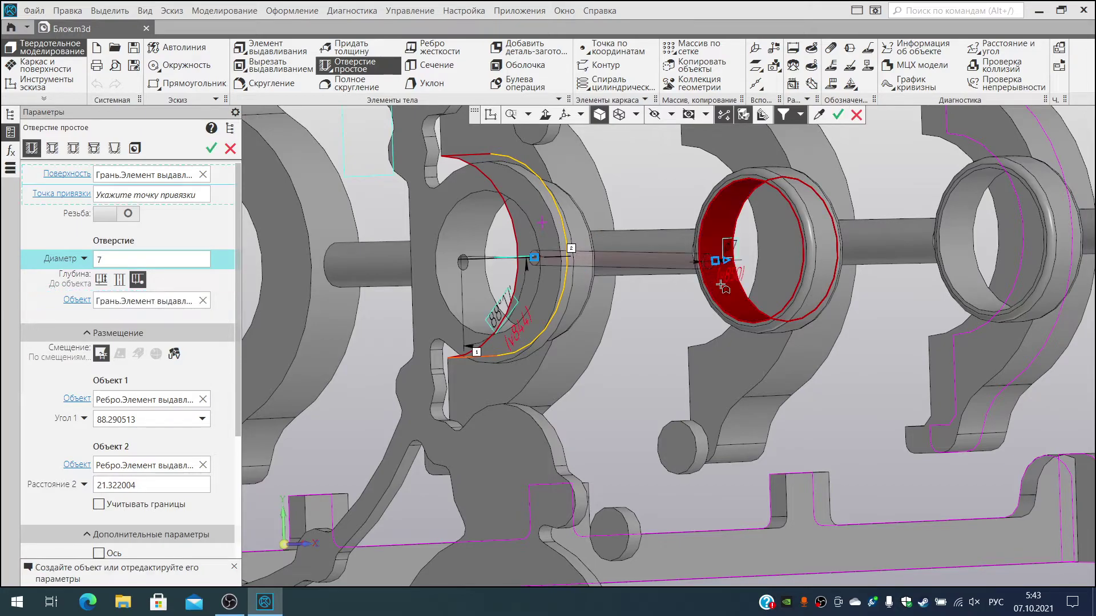
Step: Set the hole's placement offsets to an angle of 90 degrees and a distance of 16, and create the hole
{"action": "left_click", "coordinate": [154, 423]}
{"action": "type", "text": "90"}
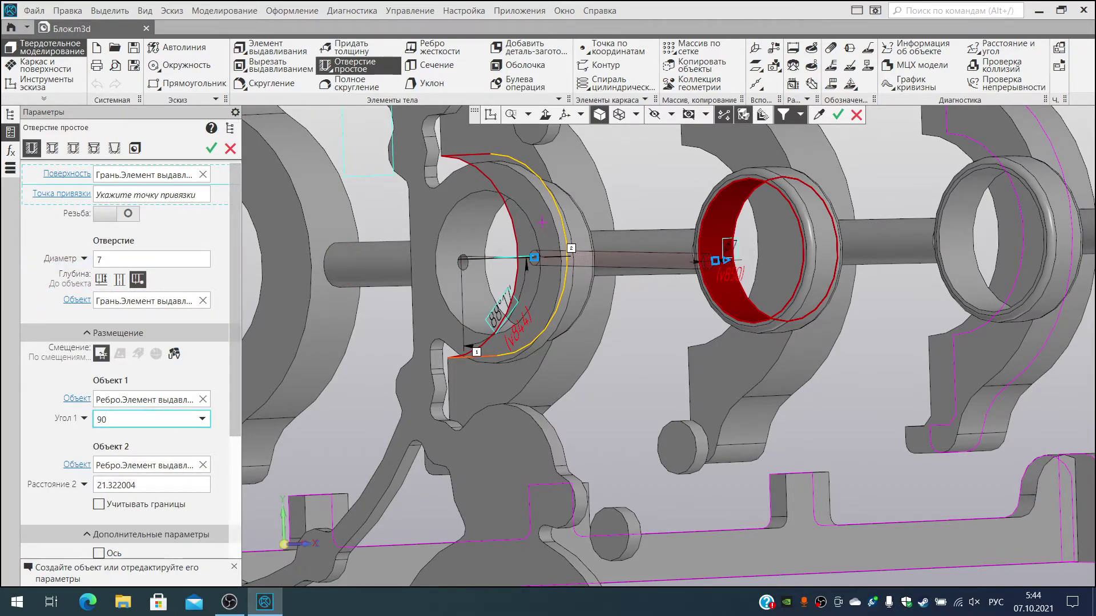
{"action": "left_click", "coordinate": [151, 485]}
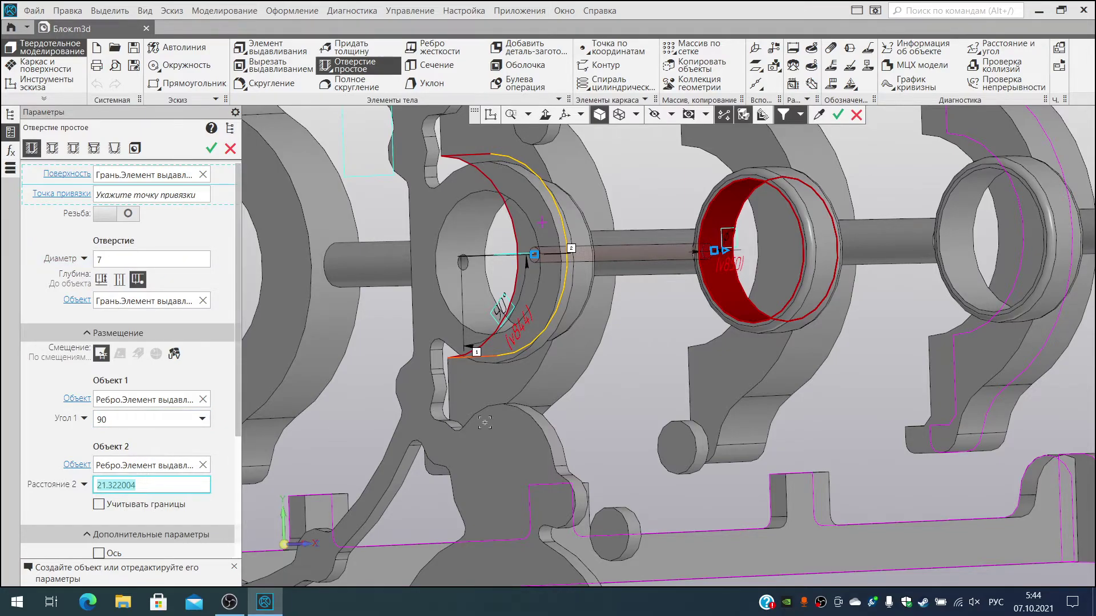
{"action": "middle_click_drag", "start_coordinate": [584, 383], "coordinate": [656, 374]}
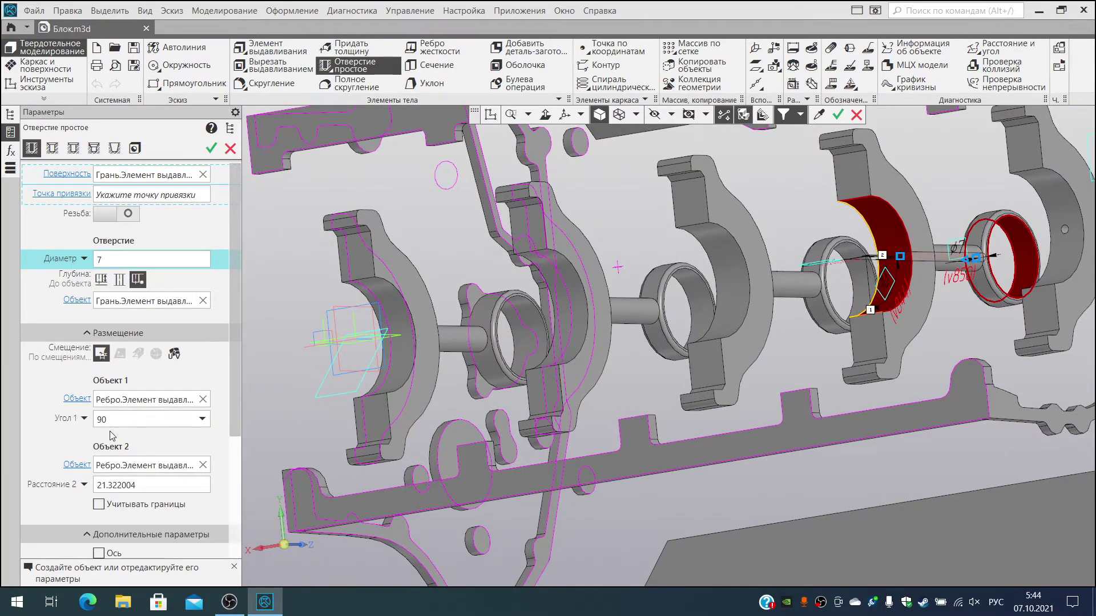
{"action": "left_click", "coordinate": [142, 486]}
{"action": "type", "text": "16"}
{"action": "key", "text": "Return"}
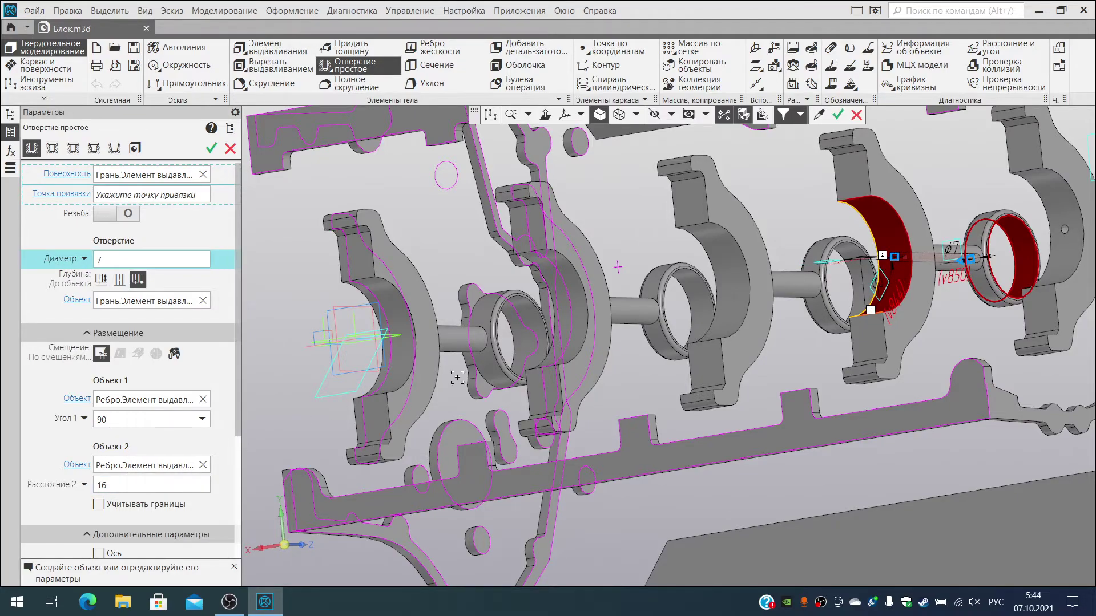
{"action": "middle_click_drag", "start_coordinate": [725, 379], "coordinate": [633, 474]}
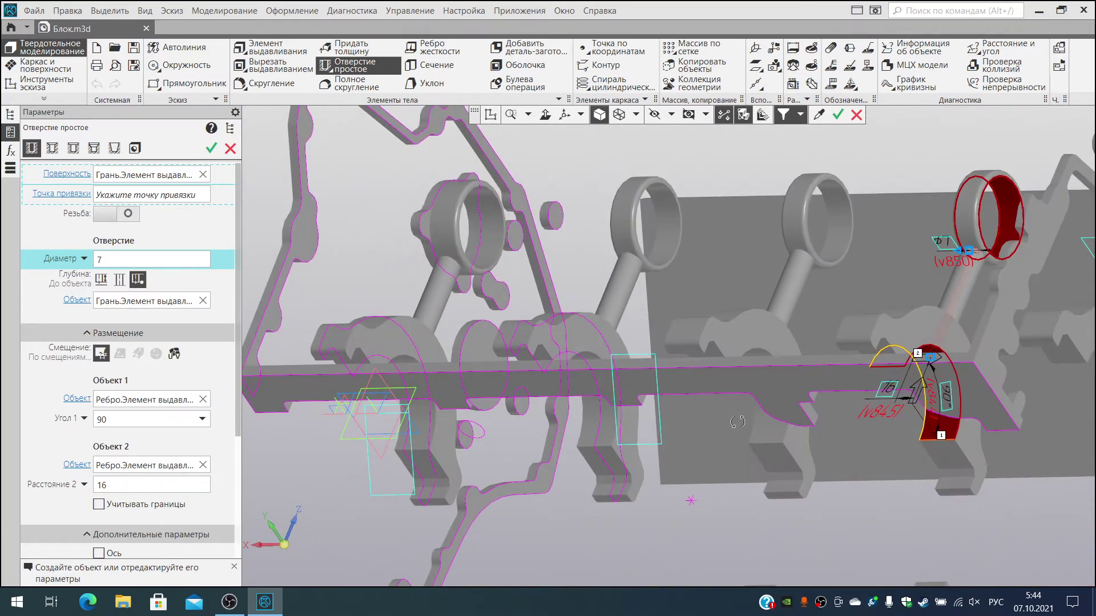
{"action": "left_click", "coordinate": [211, 149]}
Step: Place a diameter 7 hole on the third arch's bore face, counted from the origin end, ending at its ring's inner face
{"action": "middle_click_drag", "start_coordinate": [748, 419], "coordinate": [846, 397]}
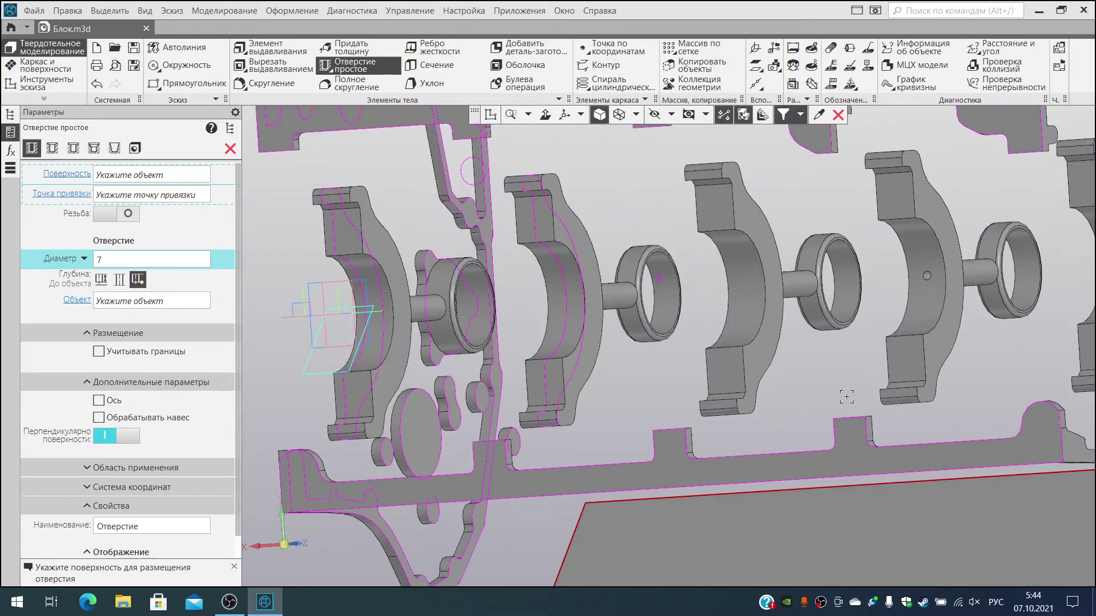
{"action": "left_click", "coordinate": [724, 275]}
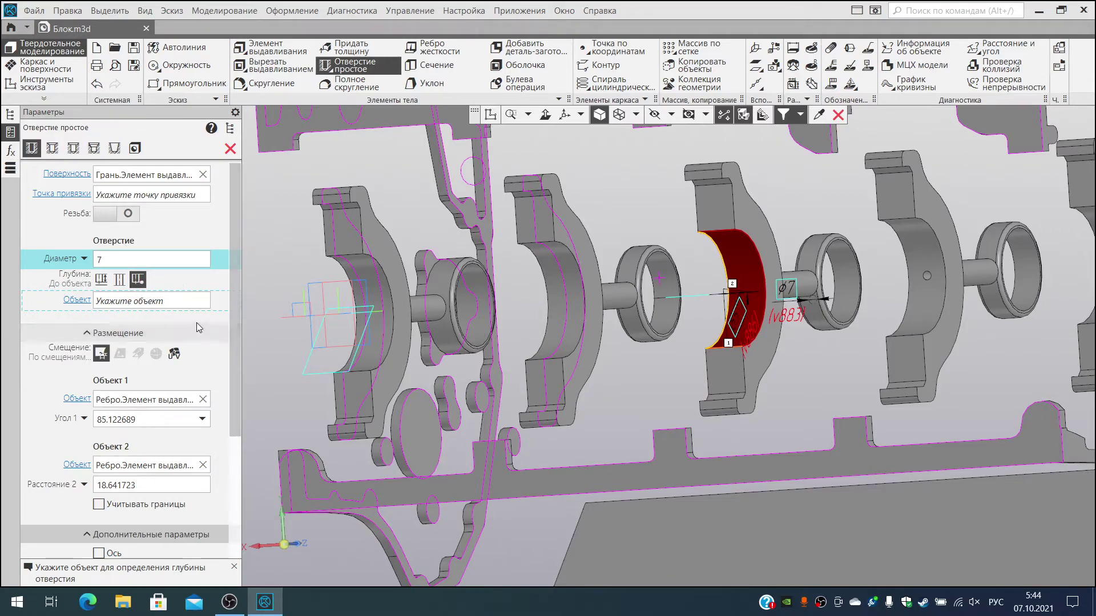
{"action": "middle_click_drag", "start_coordinate": [700, 362], "coordinate": [804, 288]}
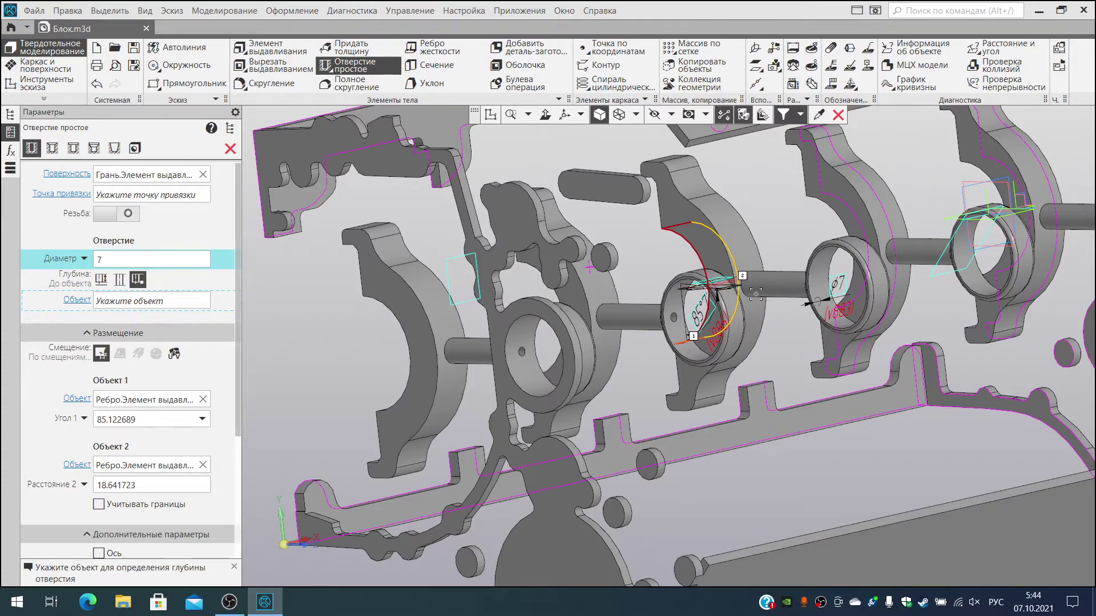
{"action": "left_click", "coordinate": [822, 291]}
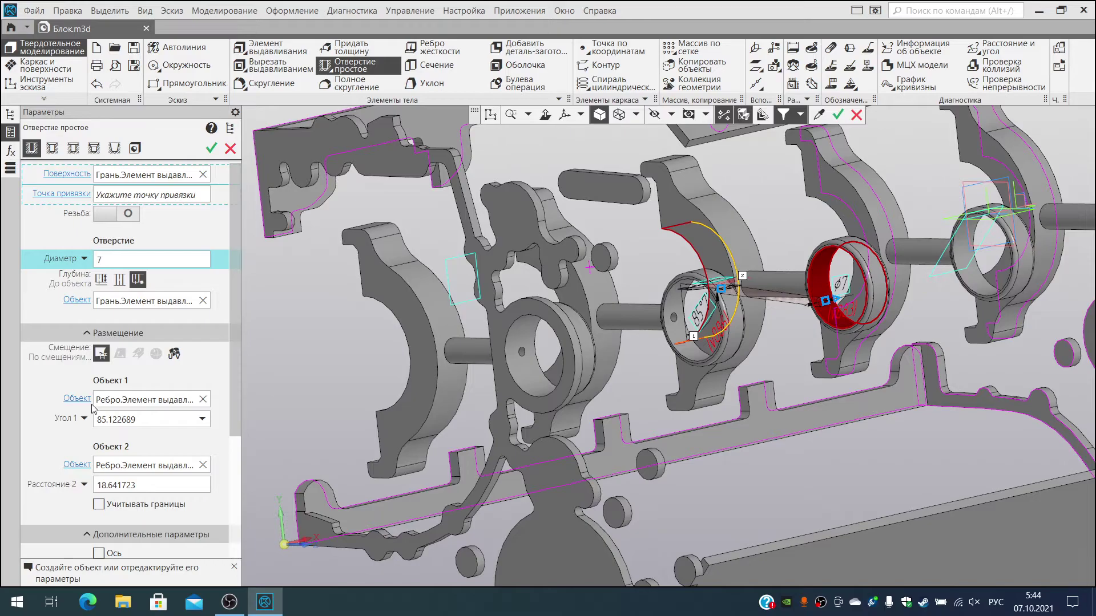
Step: Set the third arch hole's offsets to an angle of 90 degrees and a distance of 16, and create it
{"action": "left_click", "coordinate": [144, 417]}
{"action": "type", "text": "90"}
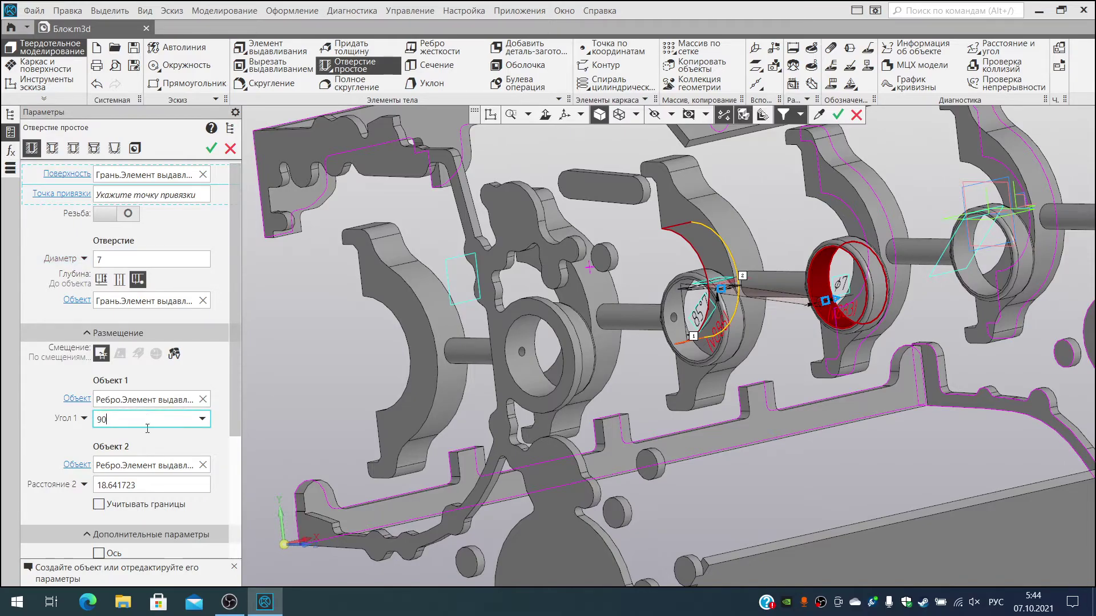
{"action": "left_click", "coordinate": [163, 479]}
{"action": "type", "text": "16"}
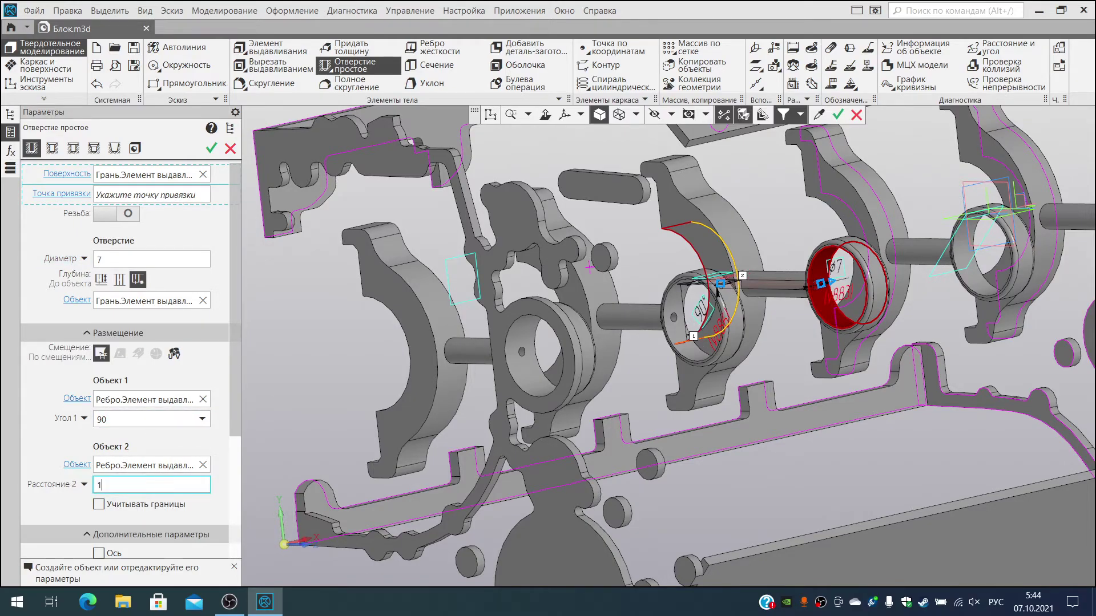
{"action": "key", "text": "Return"}
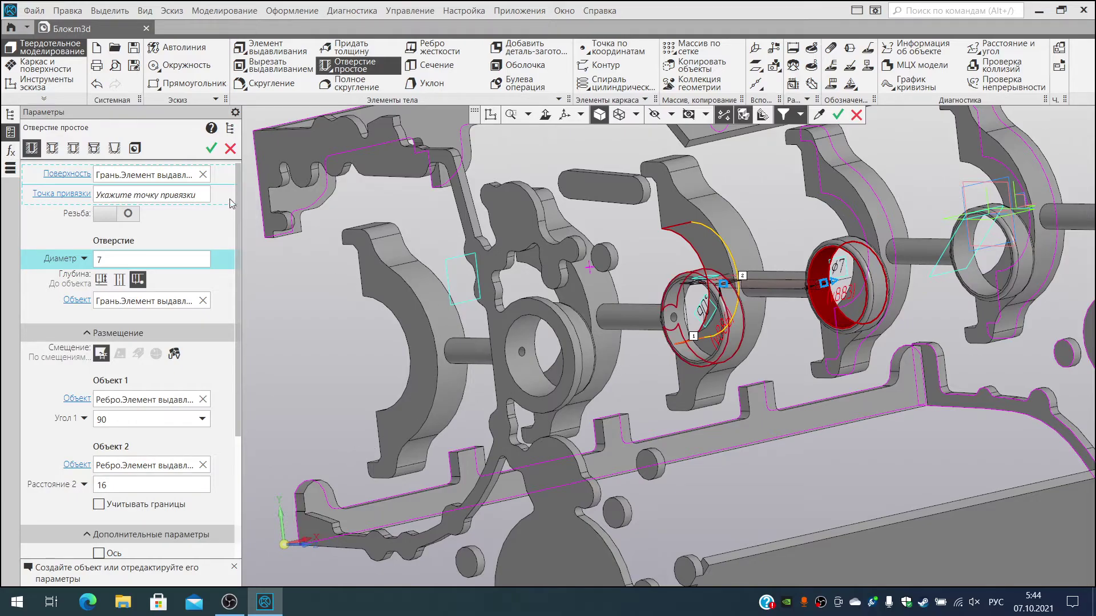
{"action": "key", "text": "ctrl+Return"}
Step: Place a diameter 7 hole on the second arch's bore face, ending at the inner face of that arch's ring
{"action": "middle_click_drag", "start_coordinate": [801, 351], "coordinate": [693, 304]}
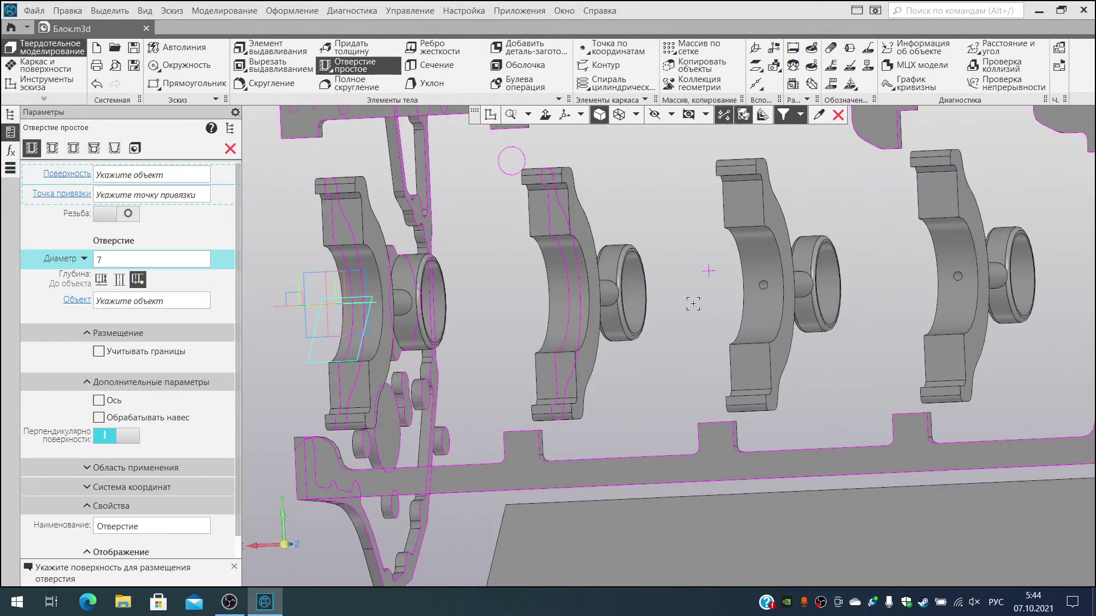
{"action": "left_click", "coordinate": [580, 297]}
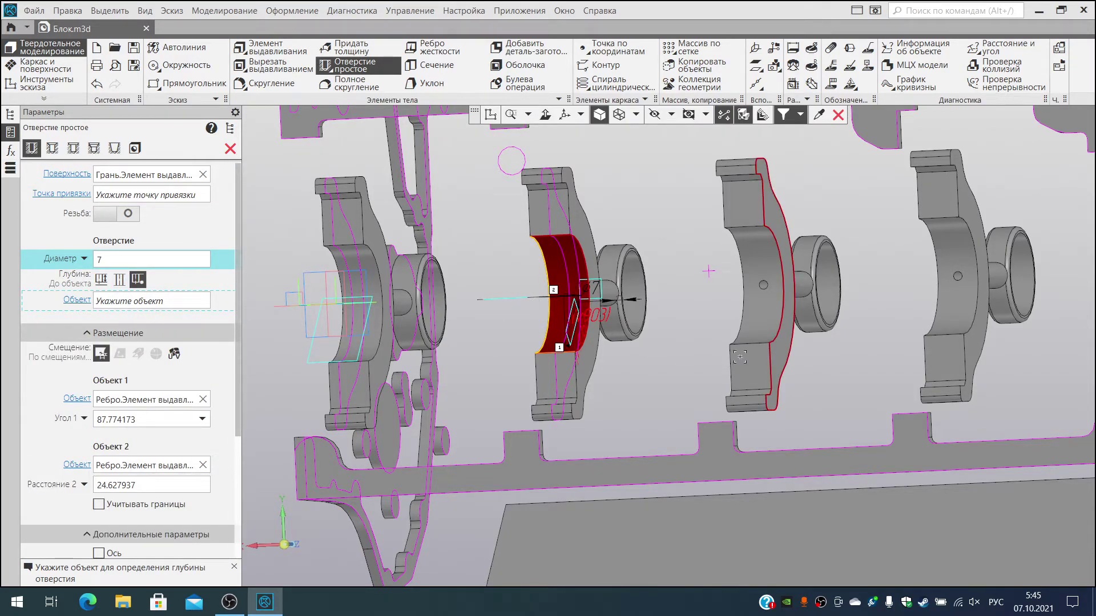
{"action": "left_click", "coordinate": [642, 303]}
{"action": "mouse_move", "coordinate": [671, 380]}
{"action": "middle_mouse_down"}
{"action": "mouse_move", "coordinate": [594, 396]}
{"action": "mouse_move", "coordinate": [670, 391]}
{"action": "middle_mouse_up"}
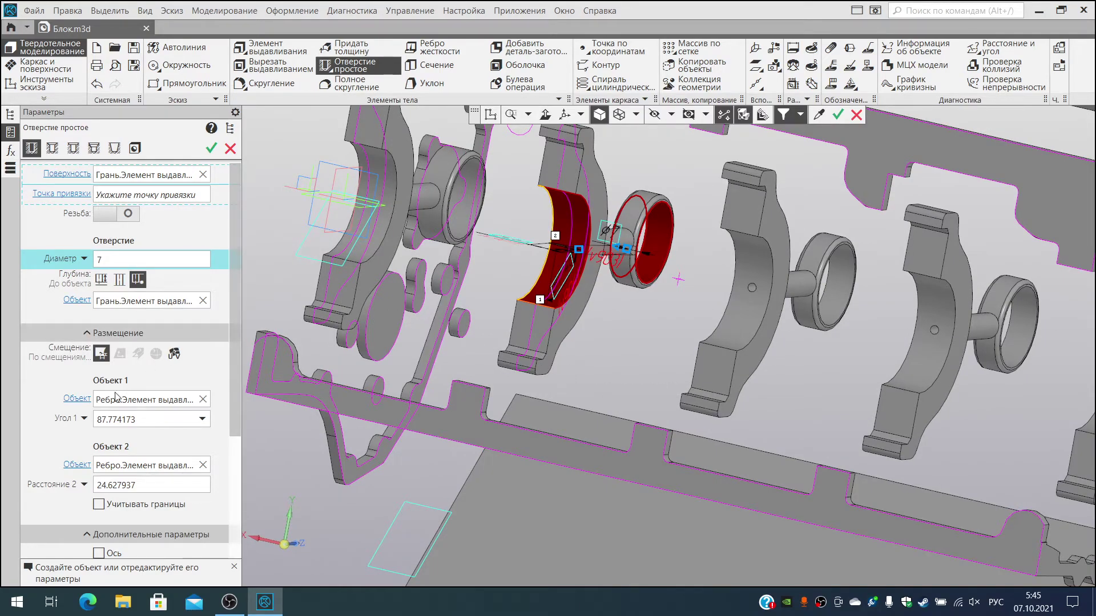
Step: Set the second arch hole's offsets to an angle of 90 degrees and a distance of 16, and create it
{"action": "left_click", "coordinate": [143, 419]}
{"action": "type", "text": "9"}
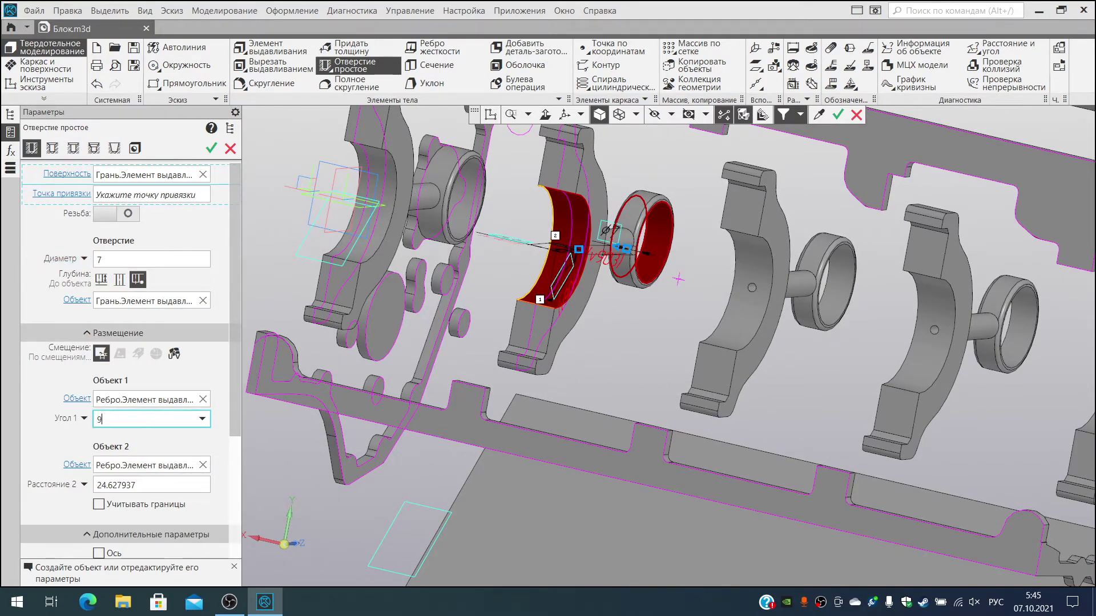
{"action": "type", "text": "0"}
{"action": "left_click", "coordinate": [153, 484]}
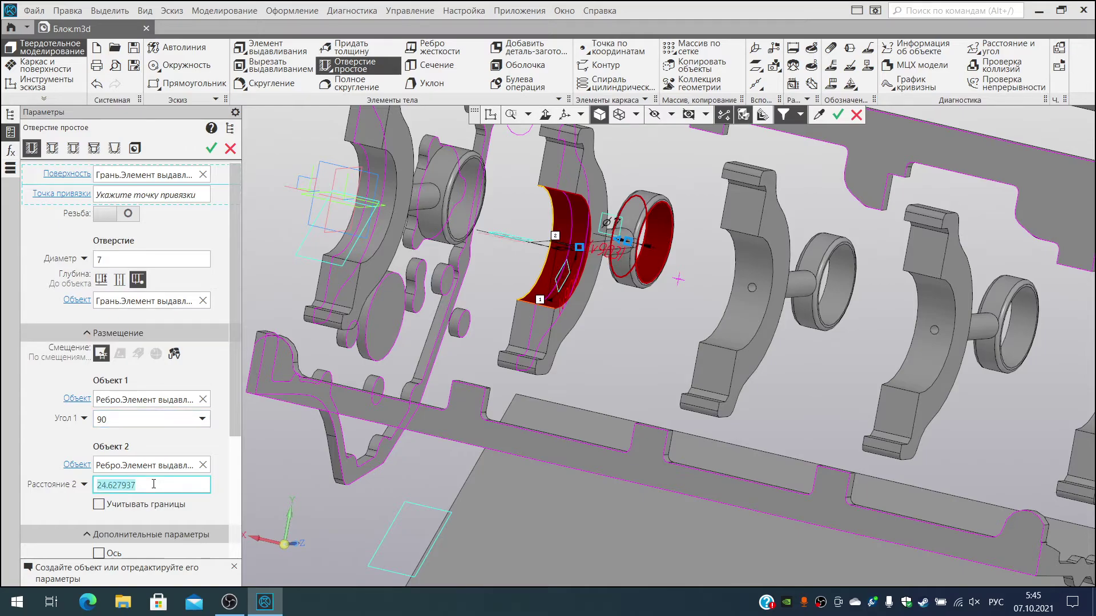
{"action": "type", "text": "16"}
{"action": "key", "text": "Return"}
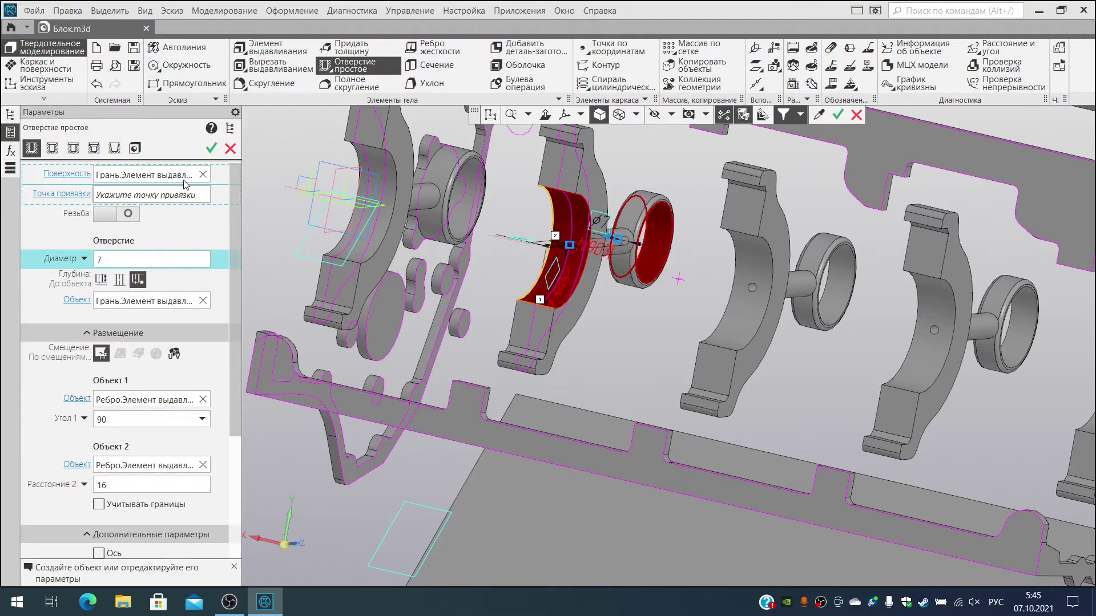
{"action": "left_click", "coordinate": [211, 149]}
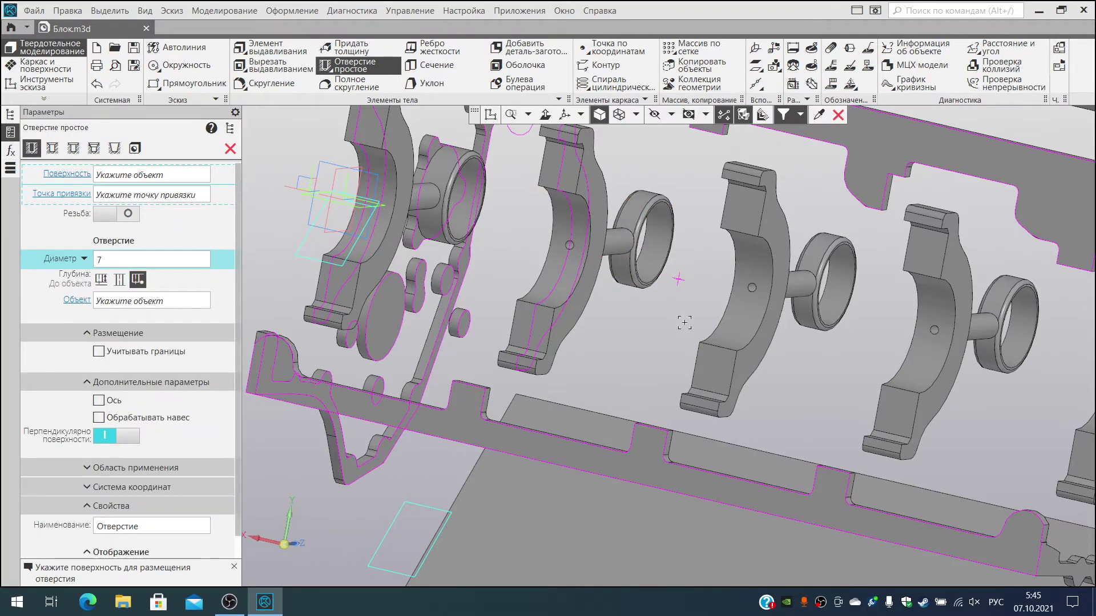
Step: Place a diameter 7 hole on the end arch's bore face at the origin and try to end it at the adjoining ring
{"action": "left_click", "coordinate": [385, 225]}
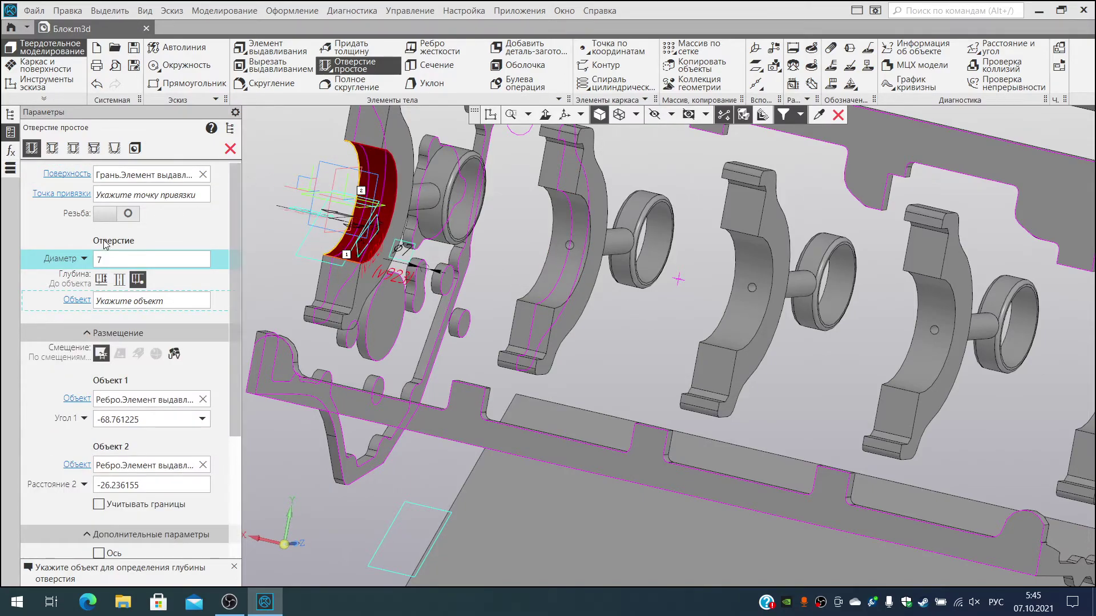
{"action": "left_click", "coordinate": [473, 212]}
{"action": "left_click", "coordinate": [464, 212]}
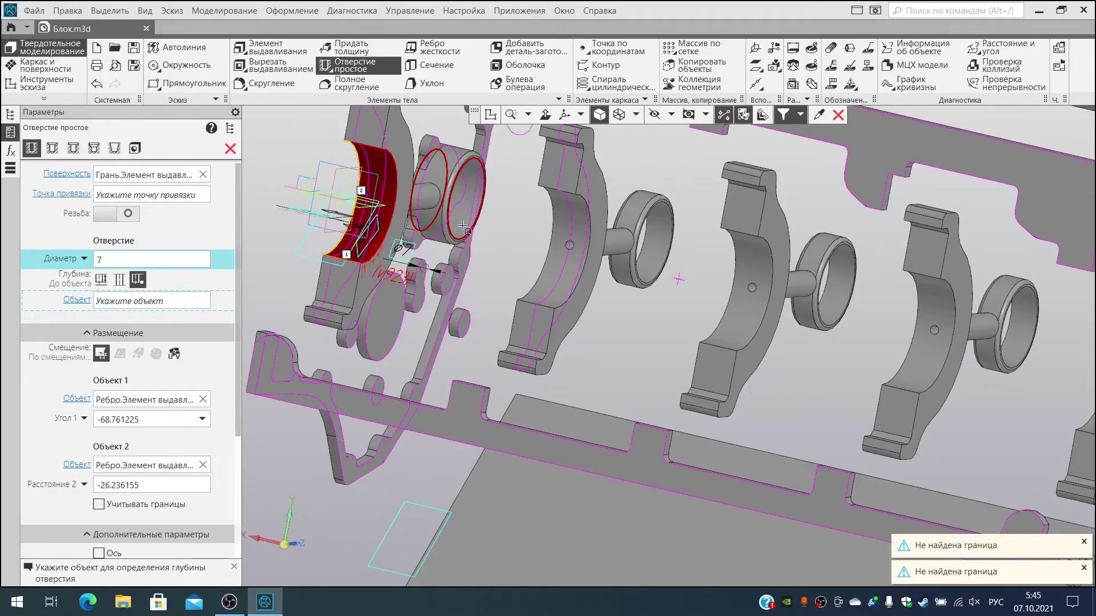
{"action": "middle_click_drag", "start_coordinate": [459, 231], "coordinate": [488, 342]}
{"action": "scroll", "coordinate": [423, 285], "scroll_direction": "down", "scroll_amount": 5}
{"action": "scroll", "coordinate": [488, 341], "scroll_direction": "up", "scroll_amount": 5}
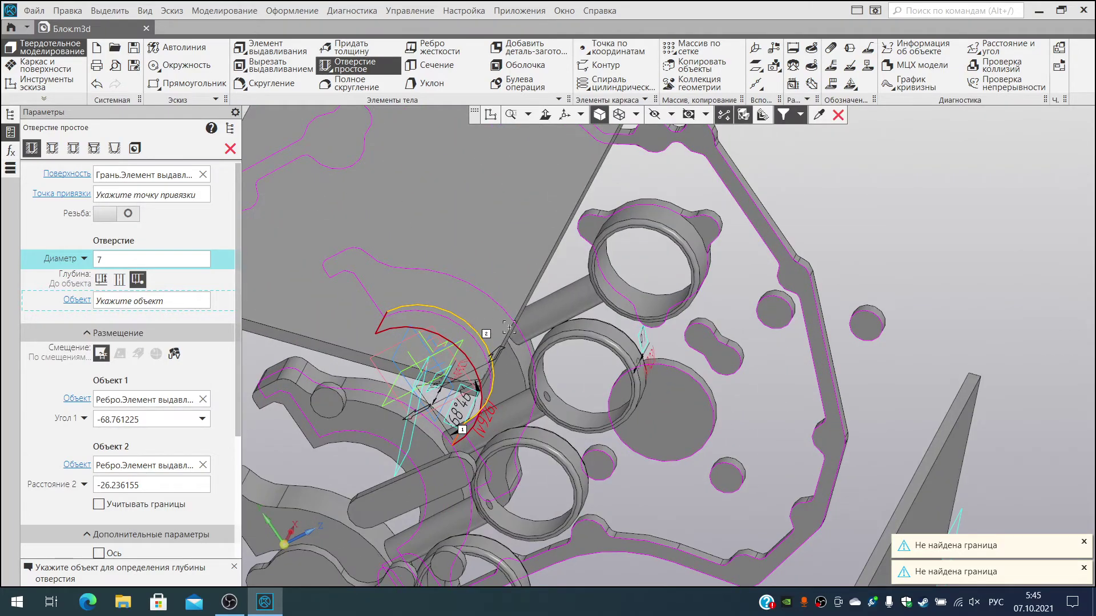
{"action": "left_click", "coordinate": [621, 298]}
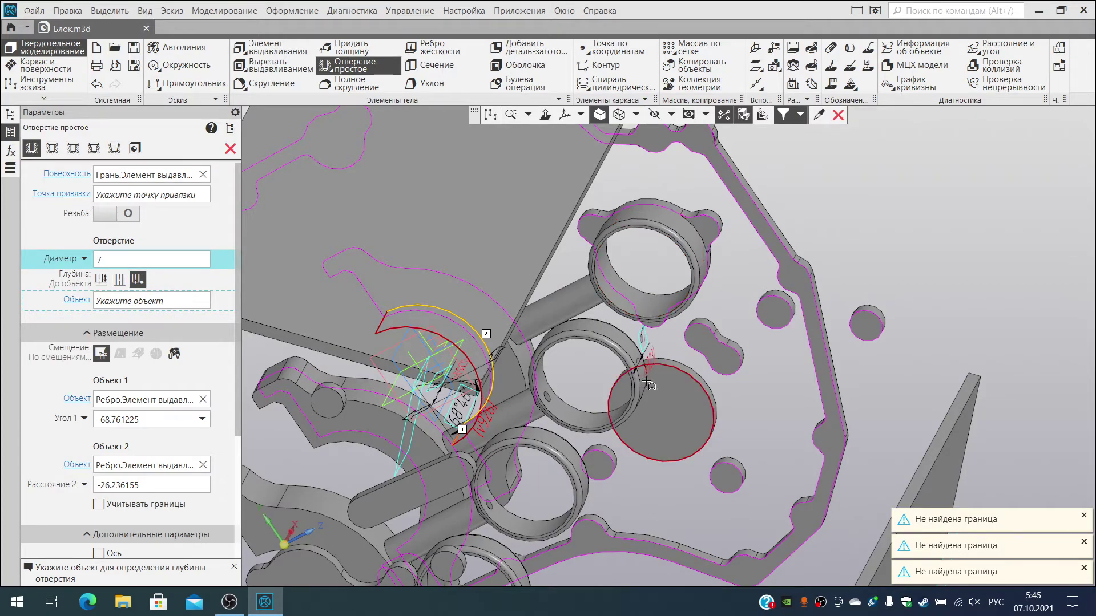
{"action": "scroll", "coordinate": [645, 379], "scroll_direction": "up", "scroll_amount": 3}
{"action": "scroll", "coordinate": [643, 375], "scroll_direction": "up", "scroll_amount": 3}
{"action": "middle_click_drag", "start_coordinate": [641, 375], "coordinate": [748, 251]}
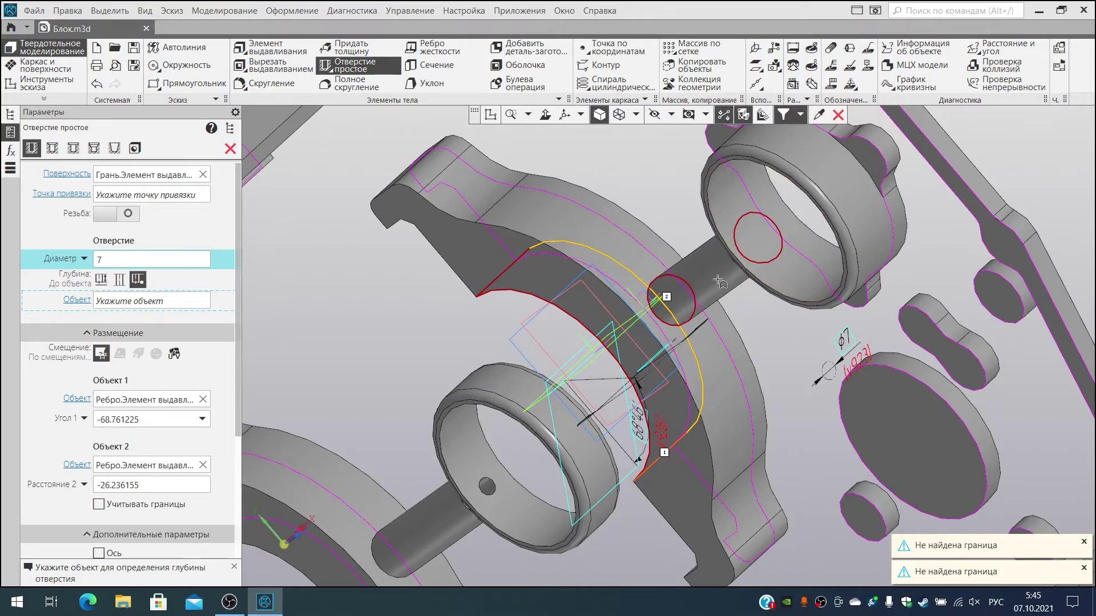
{"action": "middle_click_drag", "start_coordinate": [726, 421], "coordinate": [745, 374]}
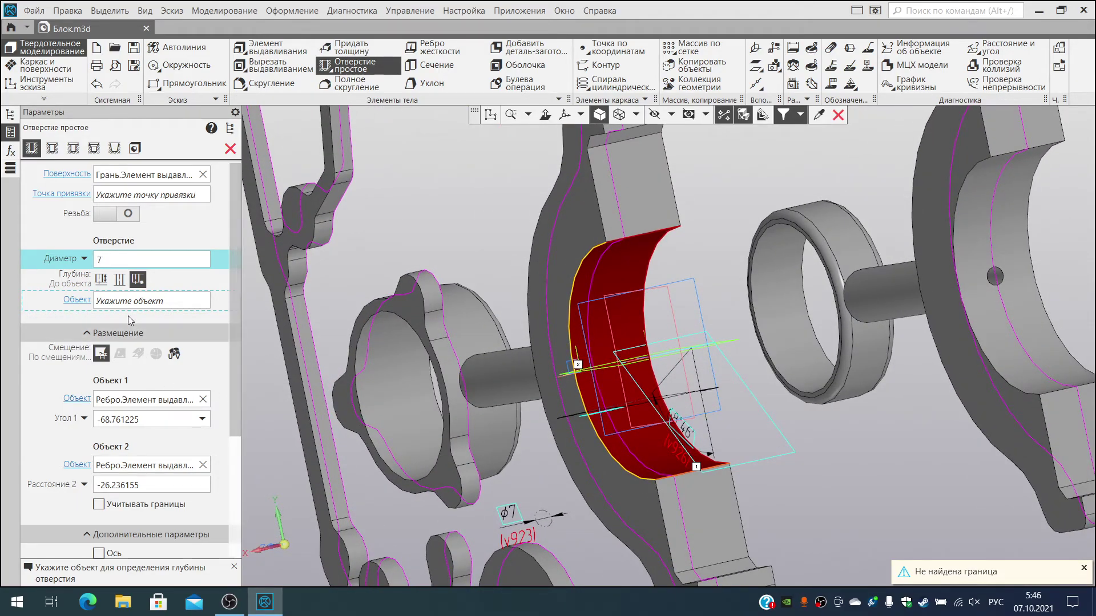
Step: Switch the end arch hole's depth to a distance and set its first placement offset to an angle of 90 degrees
{"action": "left_click", "coordinate": [118, 279]}
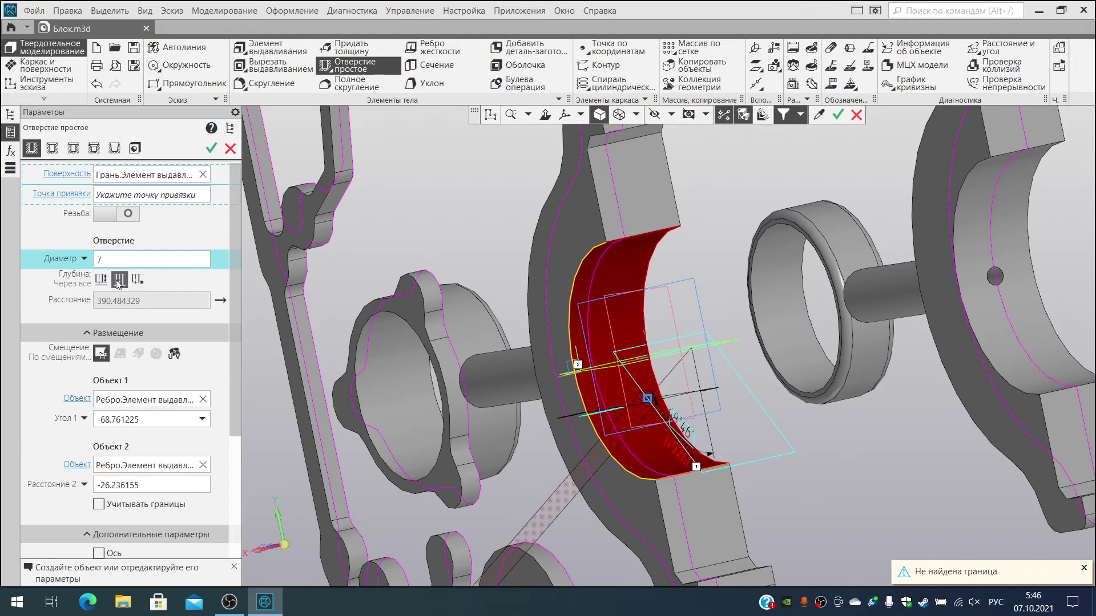
{"action": "left_click", "coordinate": [104, 283]}
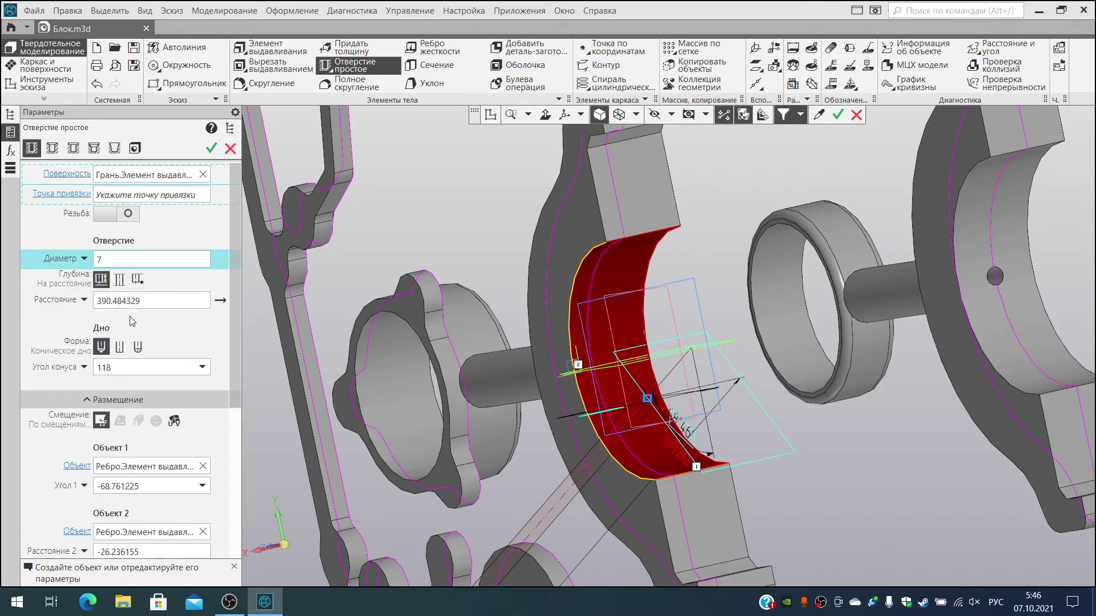
{"action": "left_click", "coordinate": [164, 492]}
{"action": "type", "text": "90"}
{"action": "key", "text": "Return"}
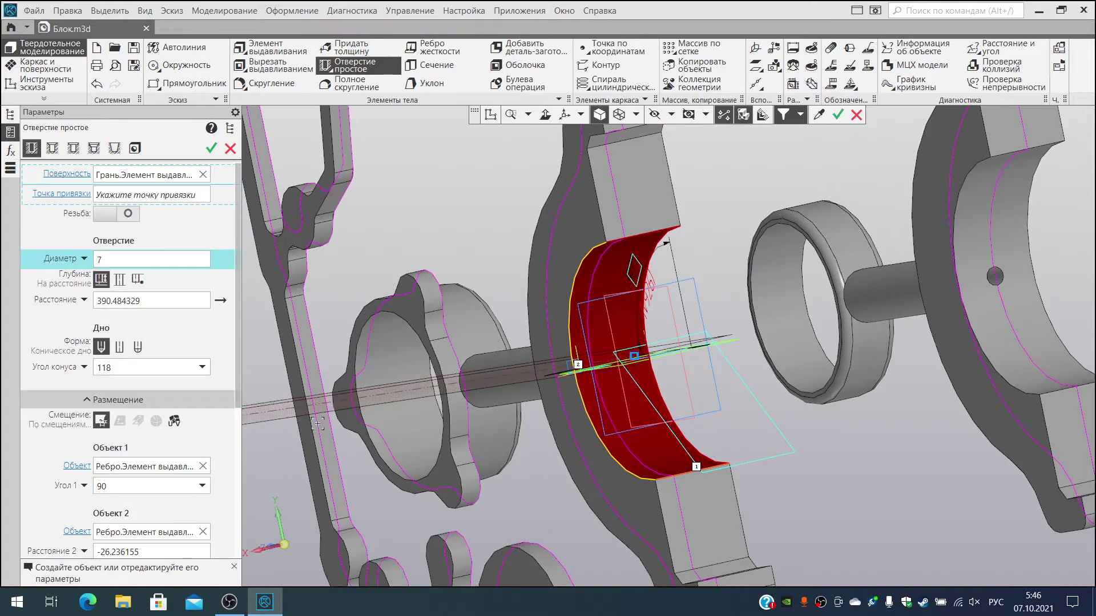
Step: End the hole at the inner face of the lobed ring and set its second placement offset distance to -16
{"action": "left_click", "coordinate": [137, 279]}
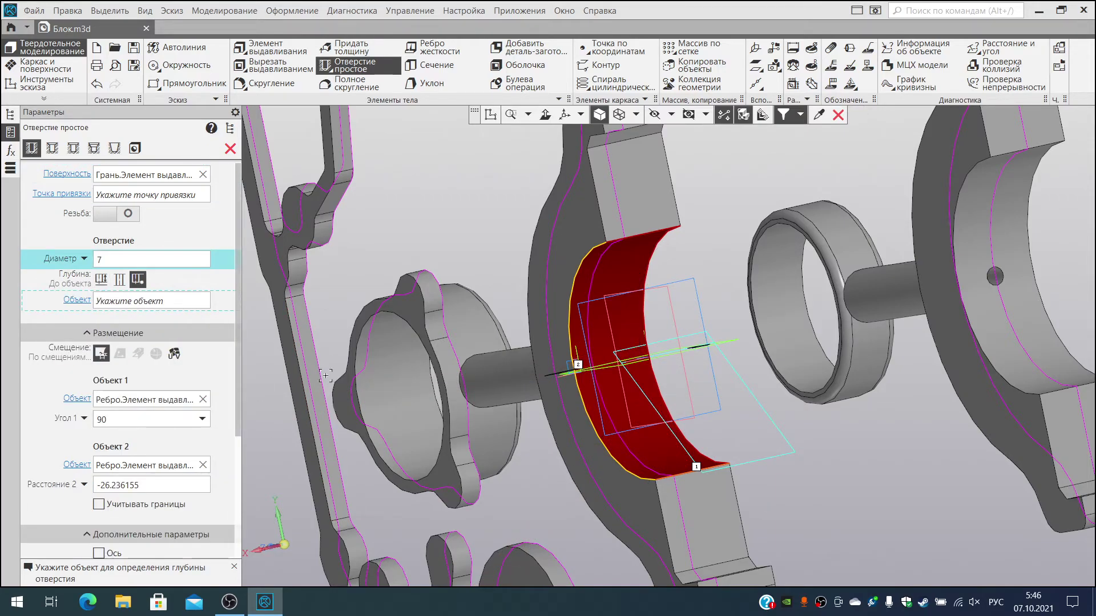
{"action": "left_click", "coordinate": [415, 411]}
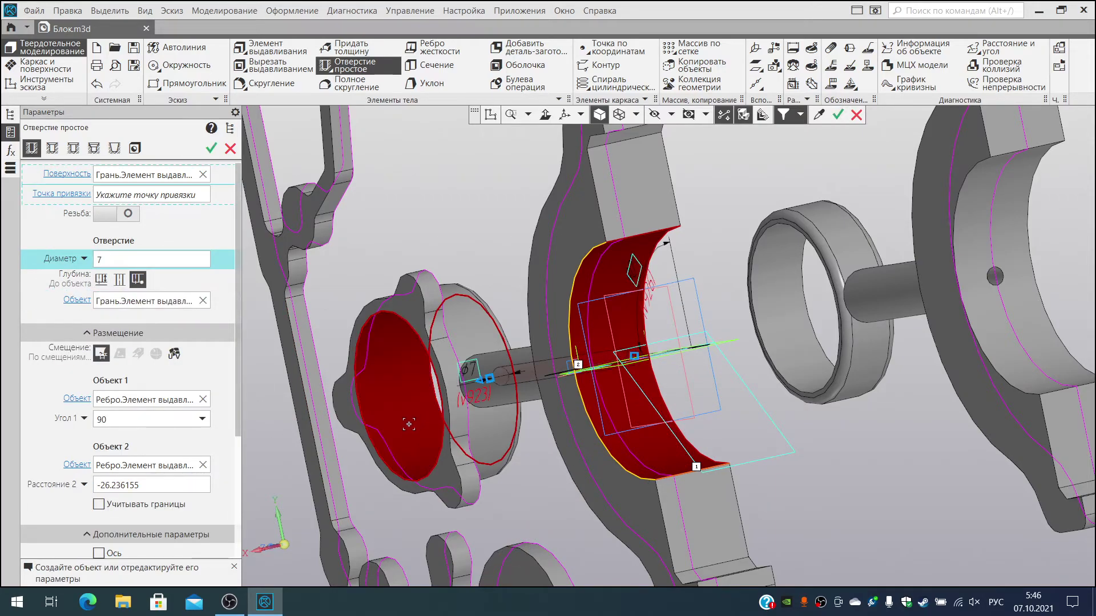
{"action": "left_click", "coordinate": [139, 483]}
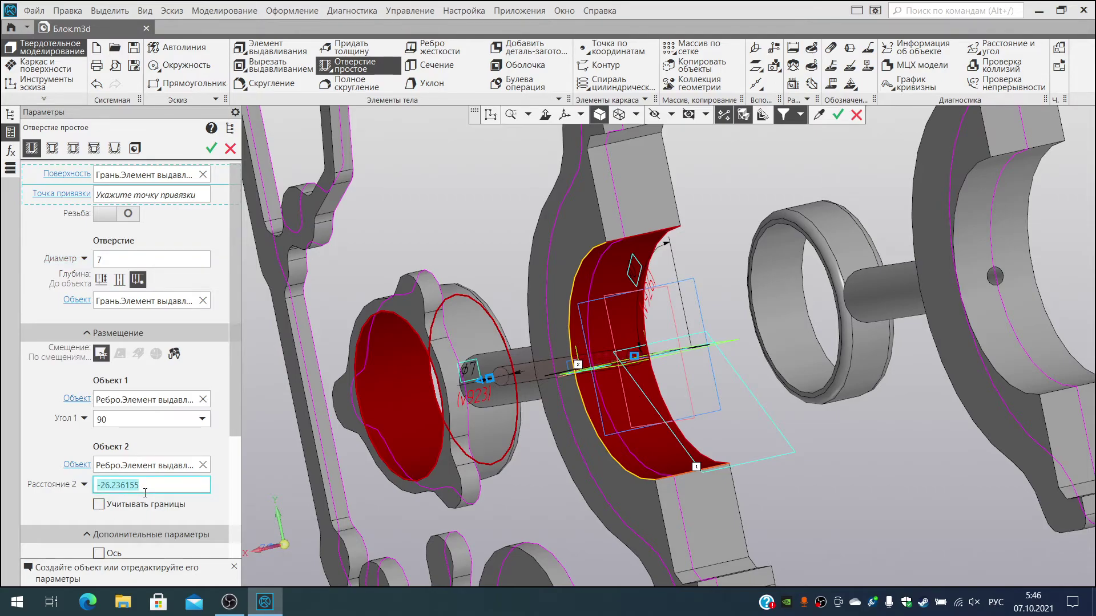
{"action": "type", "text": "-16"}
{"action": "key", "text": "Return"}
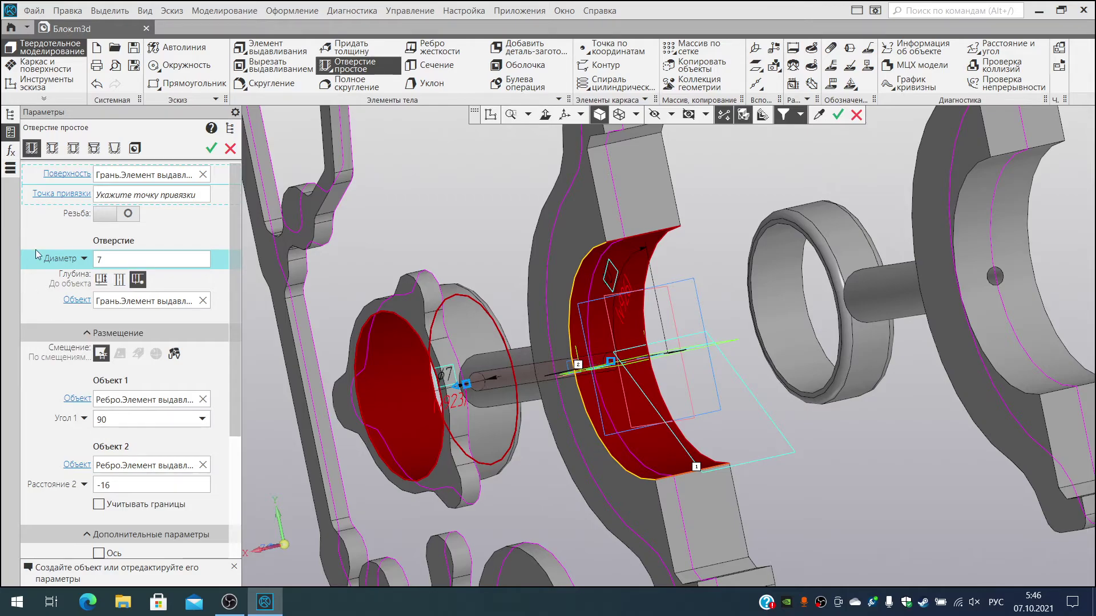
Step: Create the end arch's diameter 7 hole, finish the simple hole command and save the model
{"action": "left_click", "coordinate": [211, 150]}
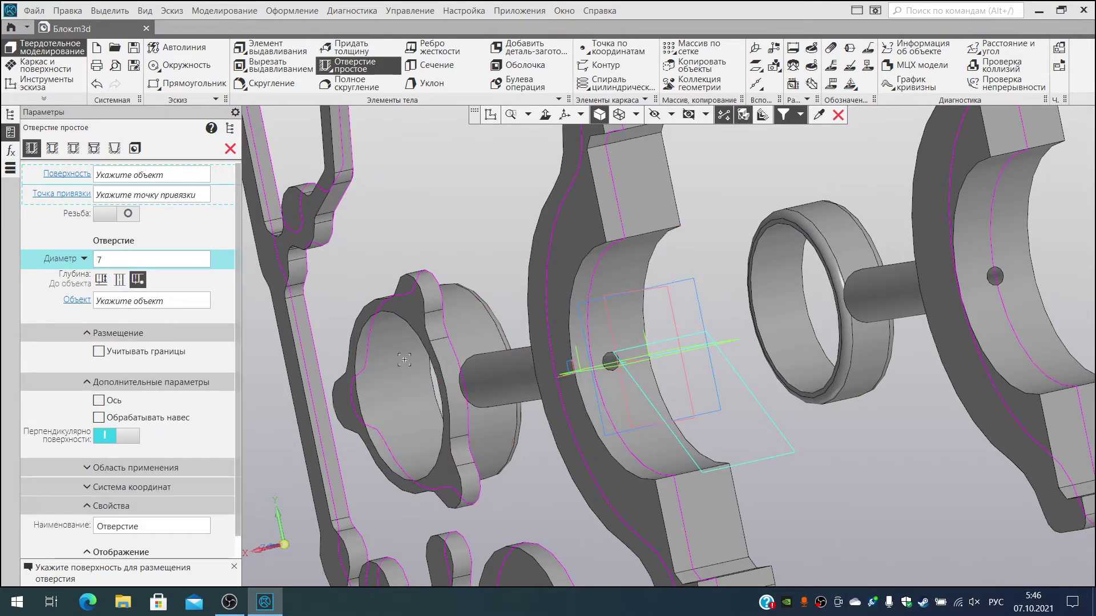
{"action": "middle_click_drag", "start_coordinate": [451, 401], "coordinate": [457, 376]}
{"action": "scroll", "coordinate": [697, 366], "scroll_direction": "down", "scroll_amount": 10}
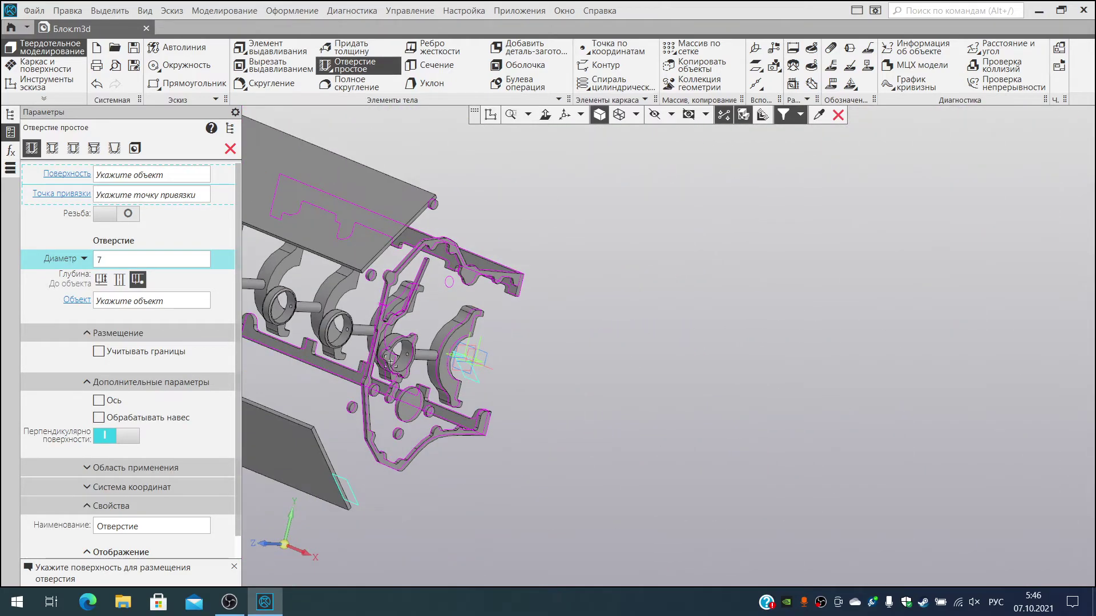
{"action": "middle_click_drag", "start_coordinate": [697, 367], "coordinate": [553, 493]}
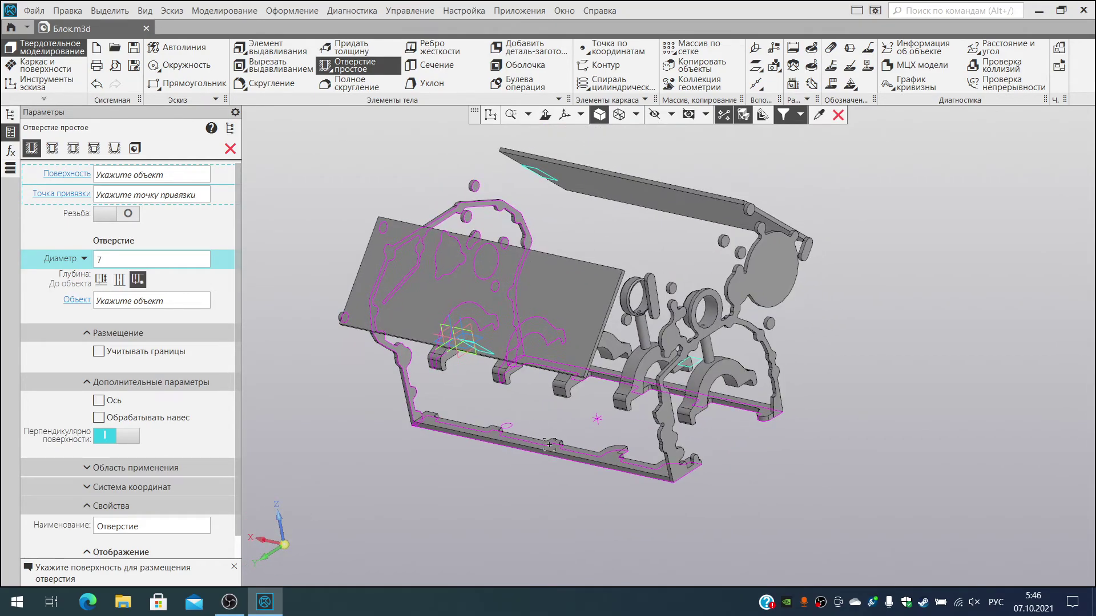
{"action": "left_click", "coordinate": [230, 148]}
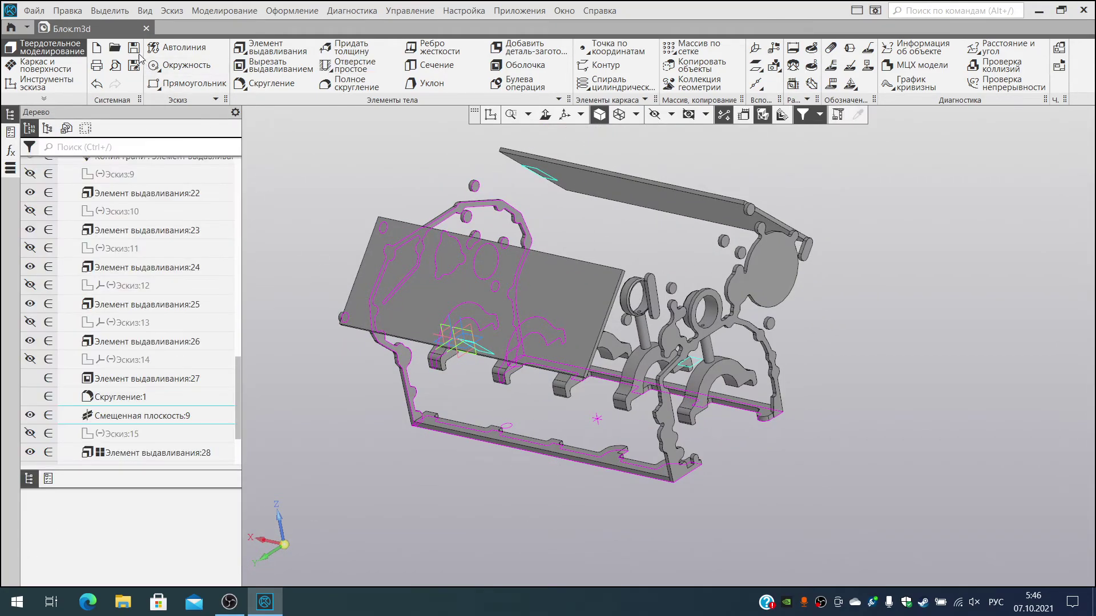
{"action": "left_click", "coordinate": [135, 50]}
Step: Hide all sketches, construction planes, construction axes and coordinate systems in the model
{"action": "middle_click_drag", "start_coordinate": [414, 452], "coordinate": [561, 175]}
{"action": "middle_click_drag", "start_coordinate": [552, 470], "coordinate": [539, 472]}
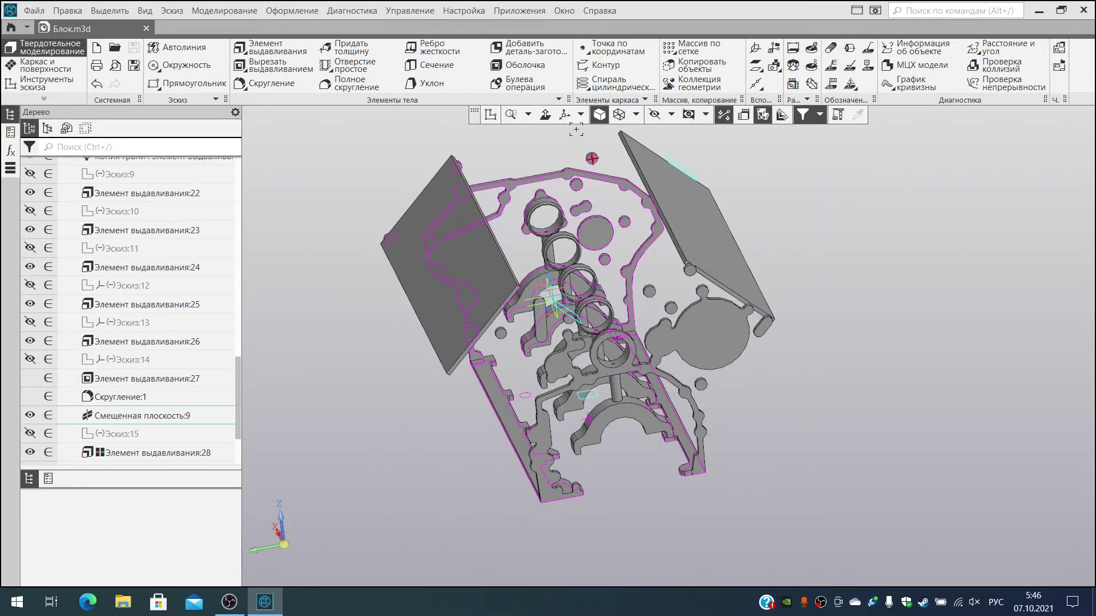
{"action": "left_click", "coordinate": [671, 114]}
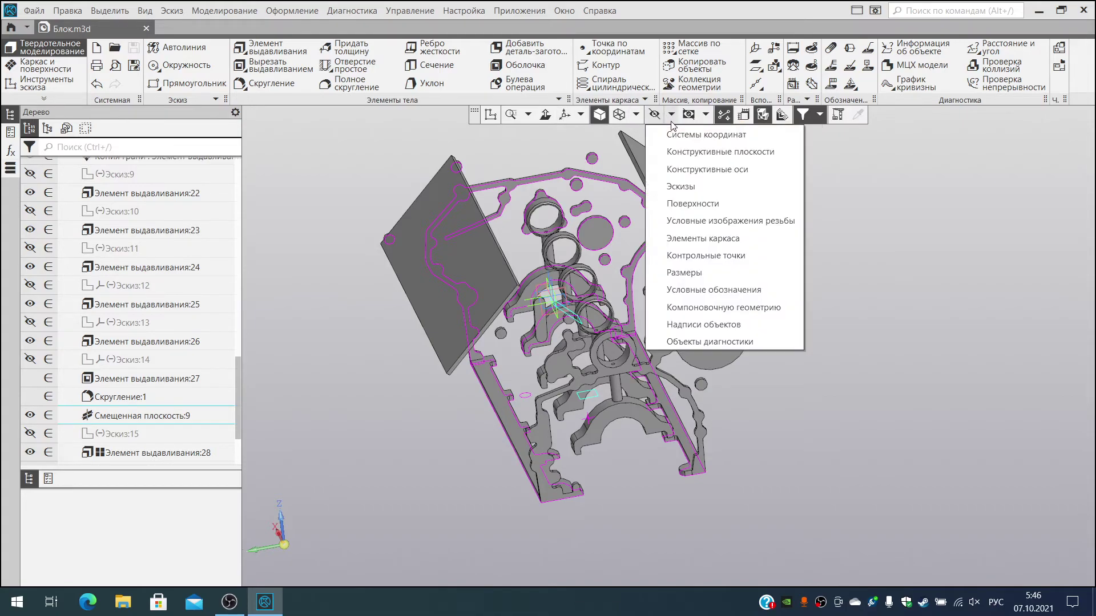
{"action": "left_click", "coordinate": [682, 187]}
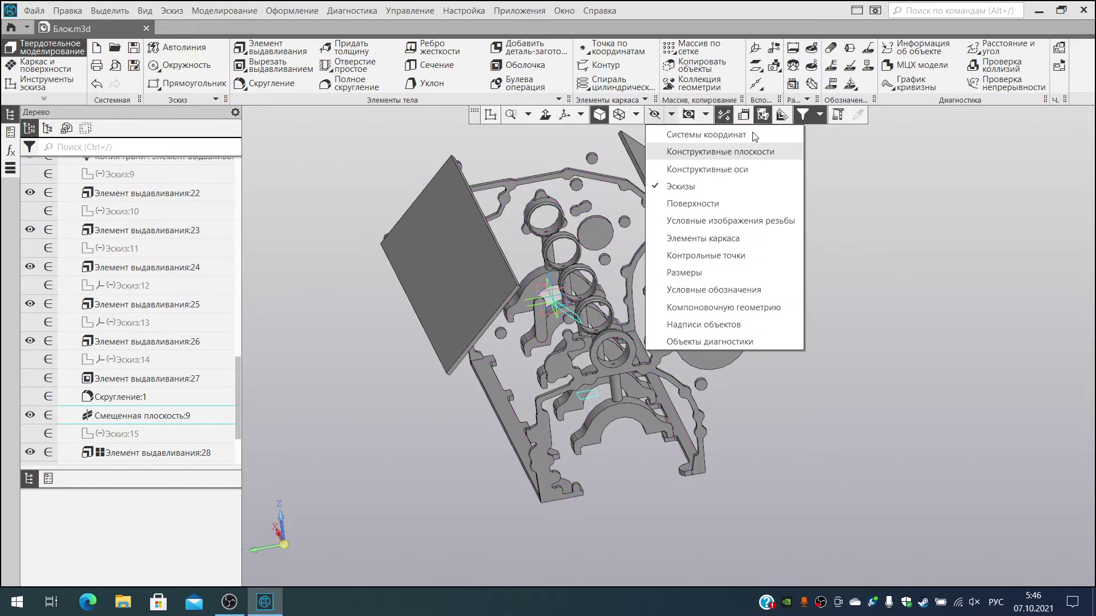
{"action": "left_click", "coordinate": [684, 152]}
{"action": "left_click", "coordinate": [693, 169]}
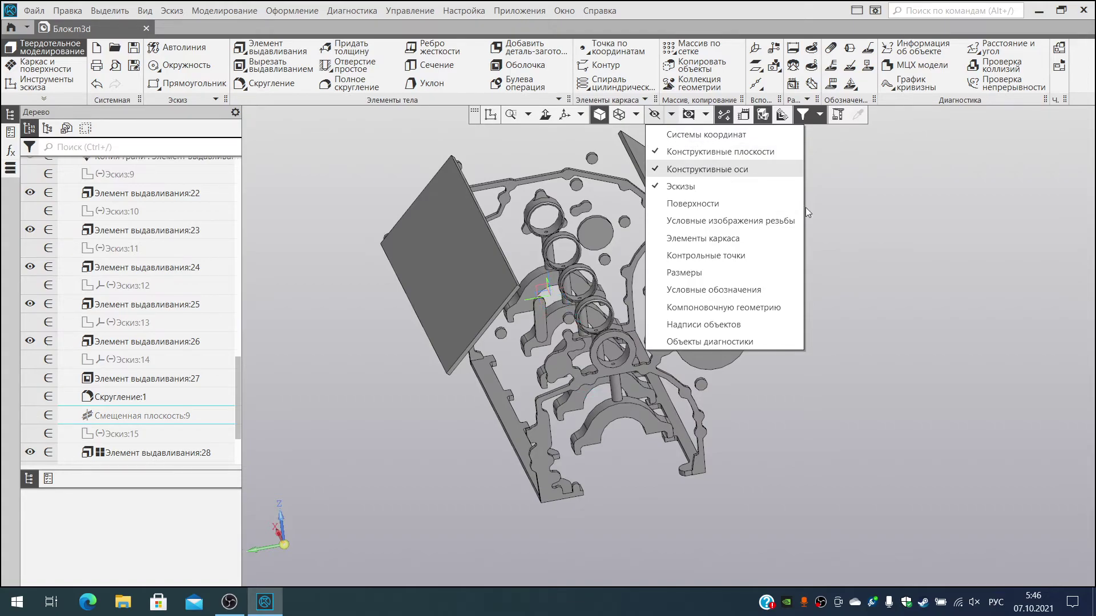
{"action": "left_click", "coordinate": [706, 135]}
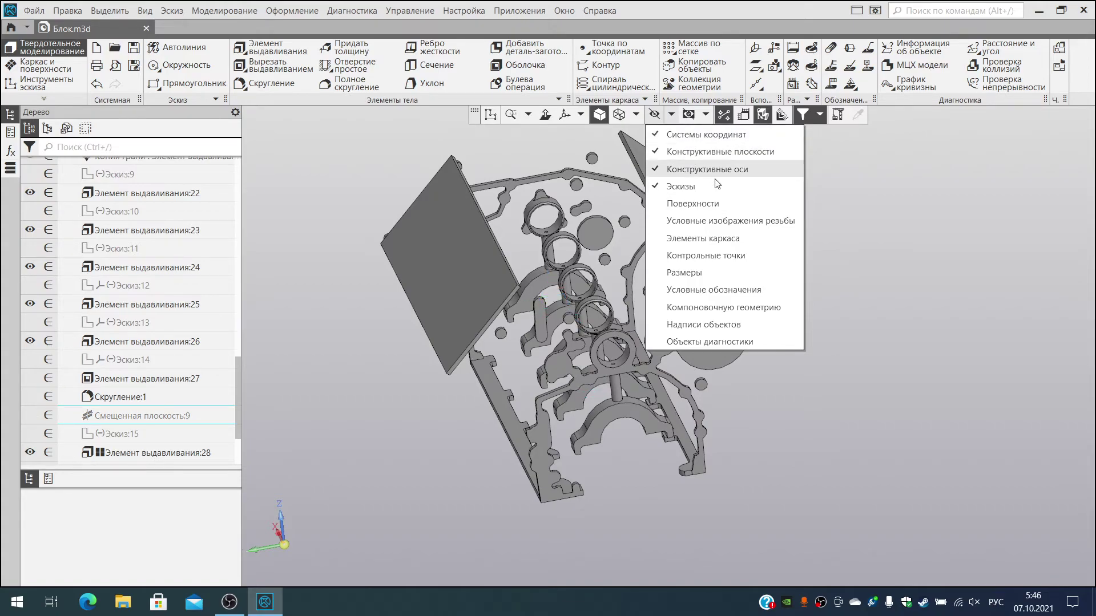
{"action": "left_click", "coordinate": [671, 115]}
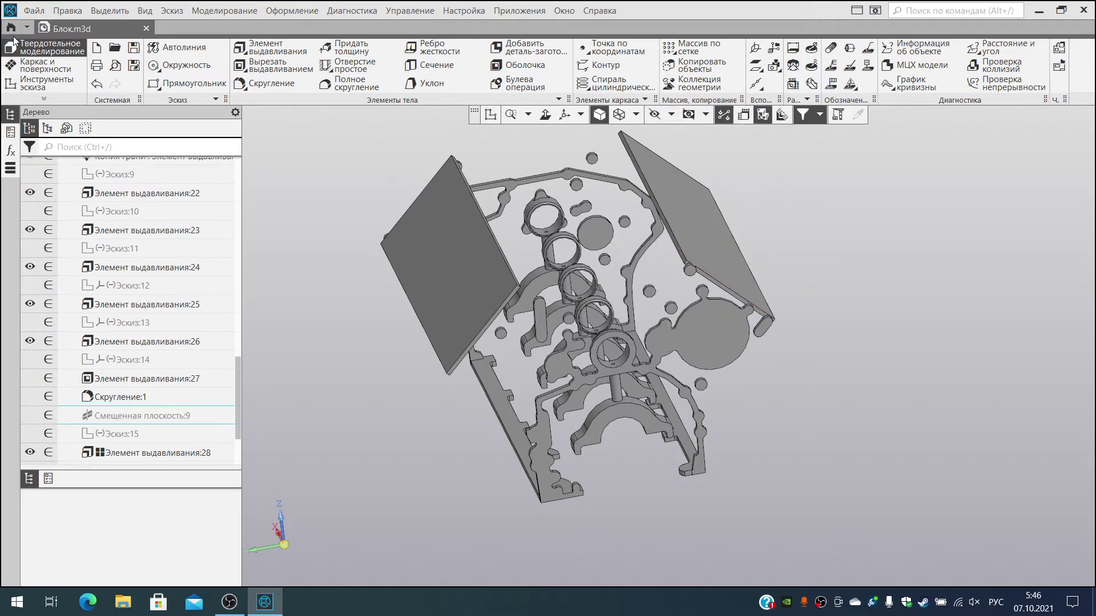
Step: Examine the engine block's internal rings, columns and bearing arches from several directions
{"action": "scroll", "coordinate": [451, 366], "scroll_direction": "up", "scroll_amount": 3}
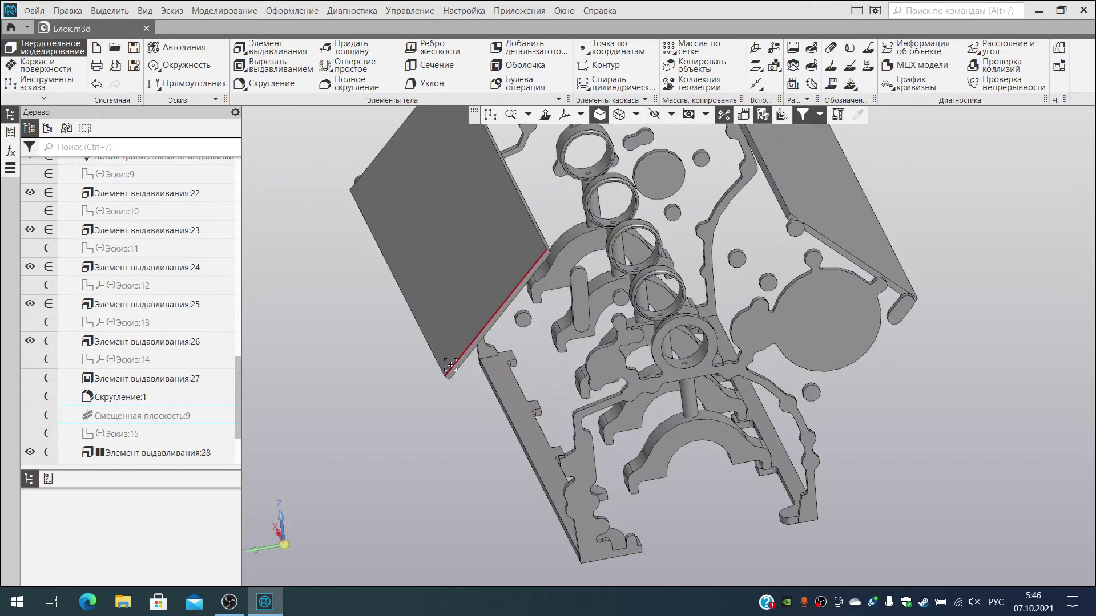
{"action": "middle_click_drag", "start_coordinate": [434, 437], "coordinate": [399, 416]}
{"action": "middle_click_drag", "start_coordinate": [448, 347], "coordinate": [713, 465]}
{"action": "middle_click_drag", "start_coordinate": [579, 527], "coordinate": [512, 521]}
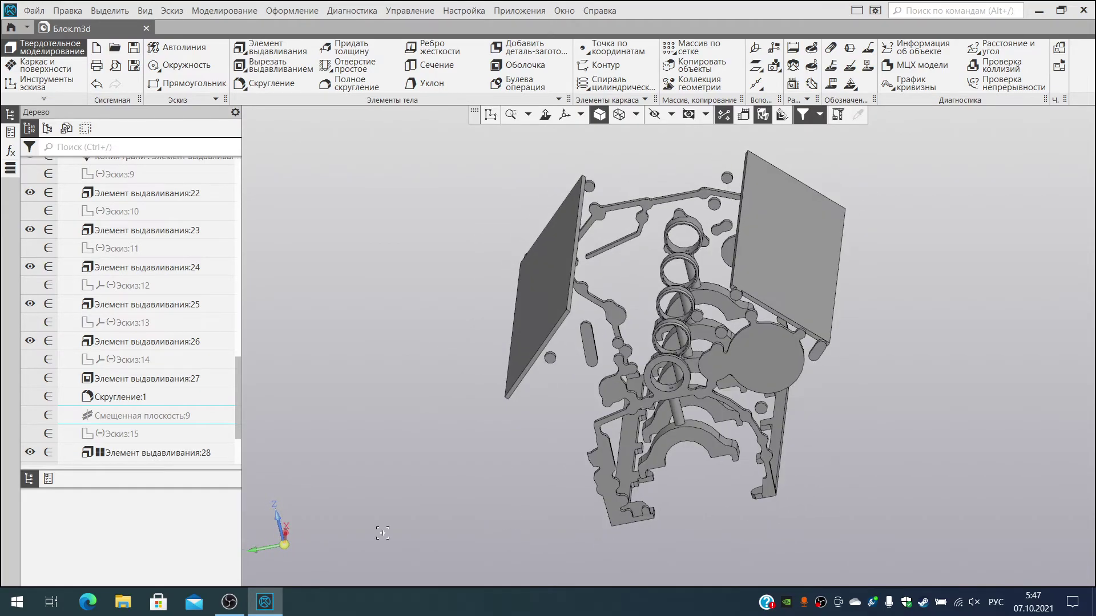
{"action": "left_click_drag", "start_coordinate": [260, 543], "coordinate": [293, 538]}
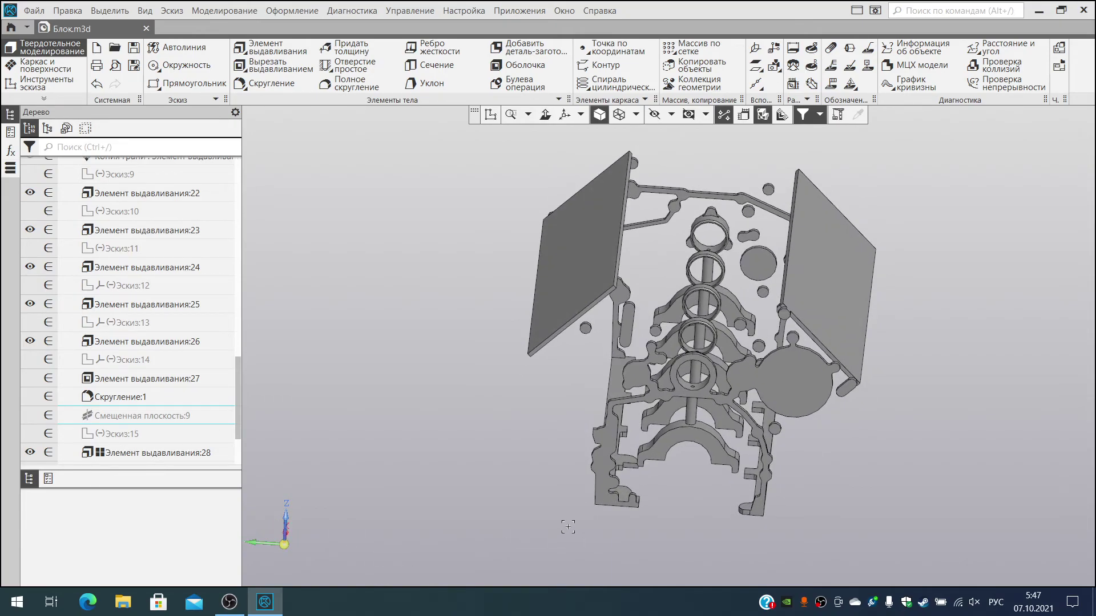
{"action": "mouse_move", "coordinate": [558, 507]}
{"action": "middle_mouse_down"}
{"action": "mouse_move", "coordinate": [544, 515]}
{"action": "mouse_move", "coordinate": [554, 510]}
{"action": "middle_mouse_up"}
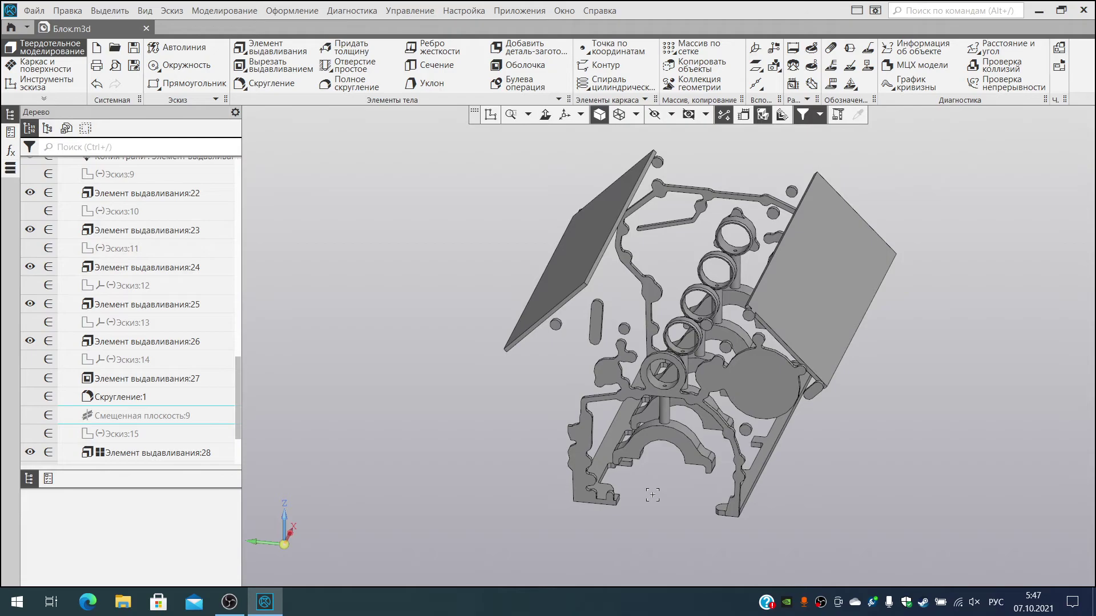
{"action": "middle_click_drag", "start_coordinate": [707, 488], "coordinate": [845, 501]}
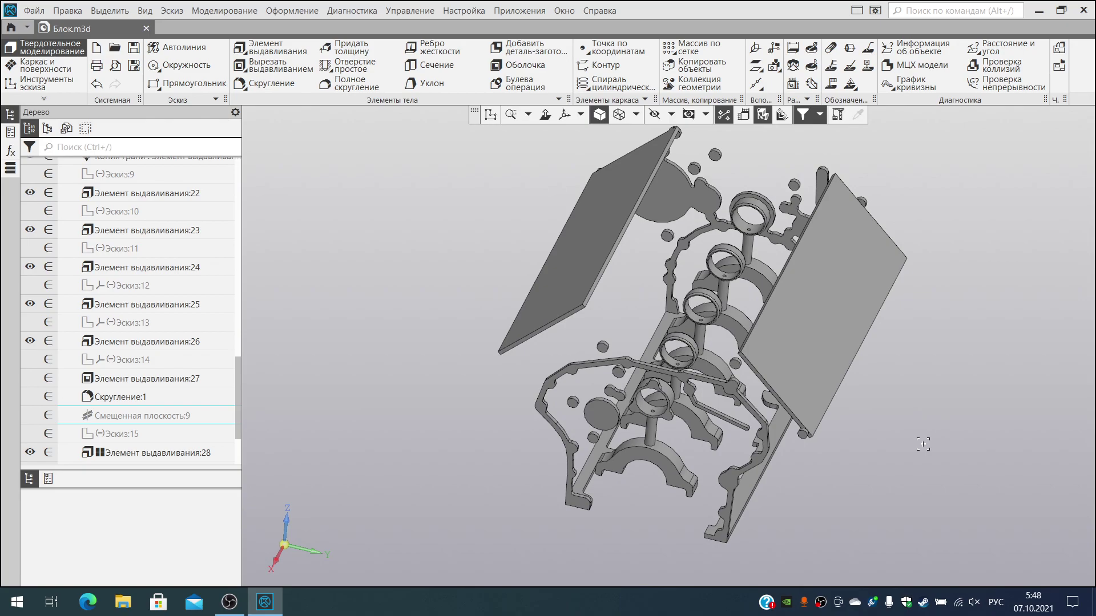
{"action": "right_click", "coordinate": [820, 602]}
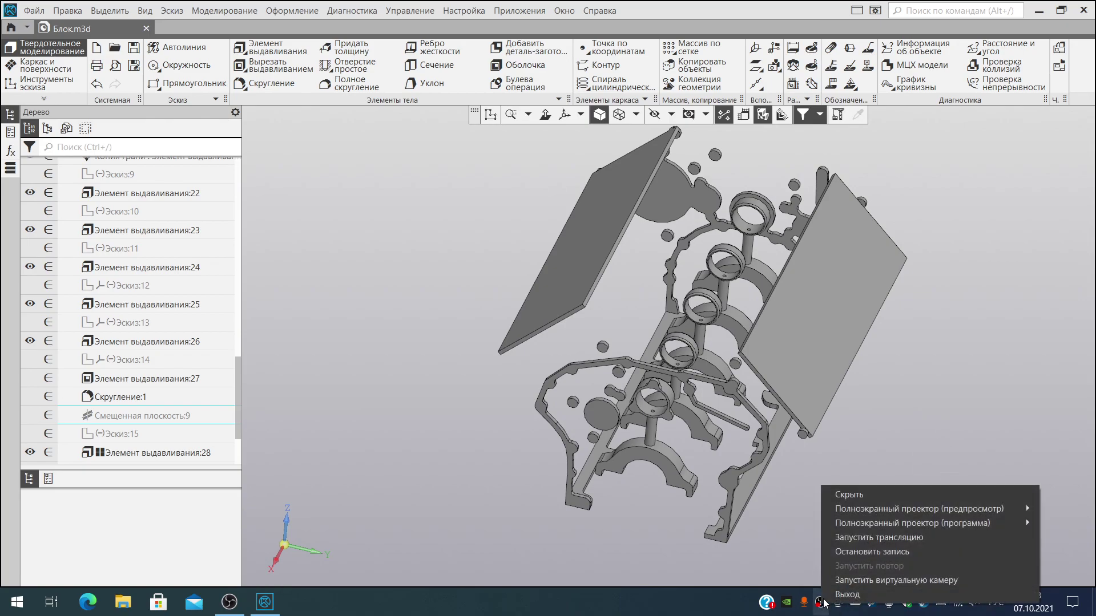